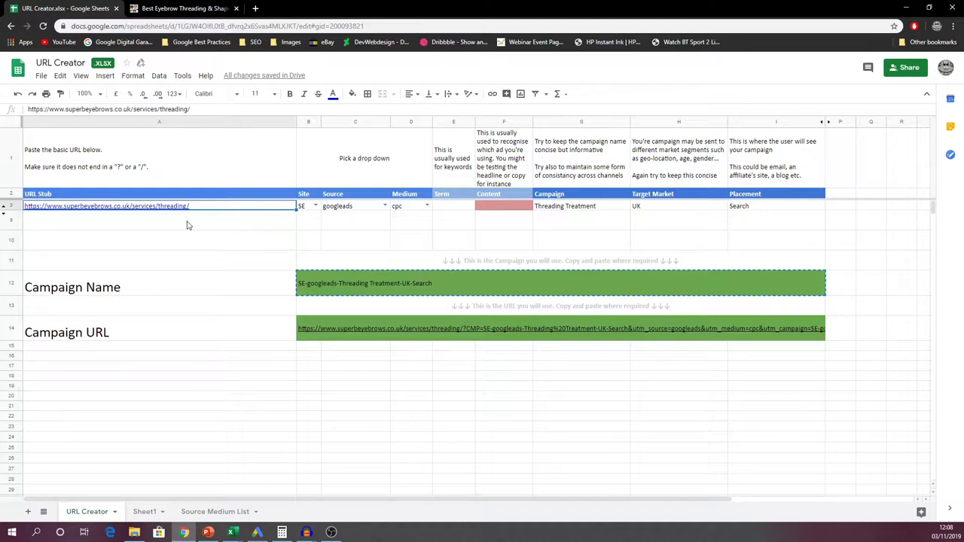
Review the source, medium and site options in the Source Medium List sheet, returning to the URL Creator sheet.
{"action": "mouse_move", "coordinate": [200, 207]}
{"action": "left_click", "coordinate": [211, 512]}
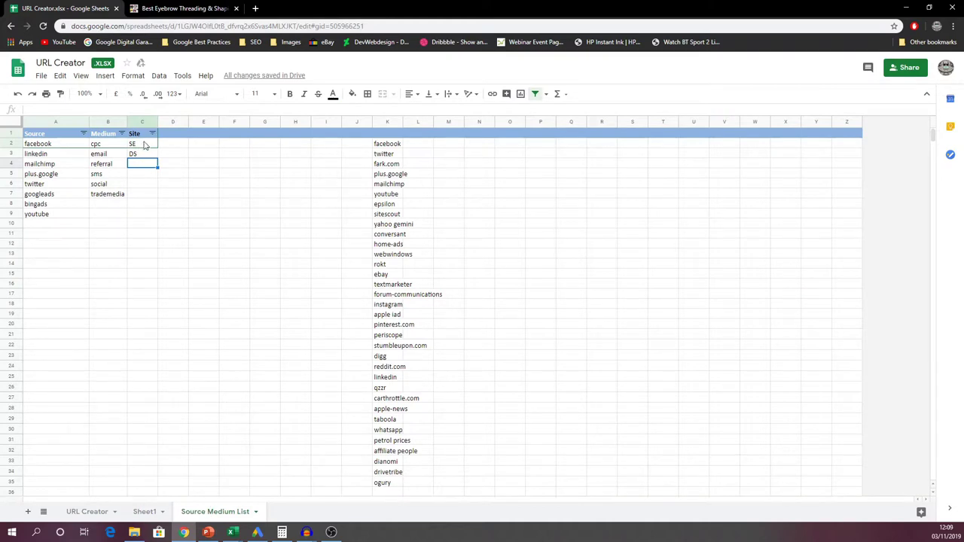
{"action": "left_click", "coordinate": [77, 511]}
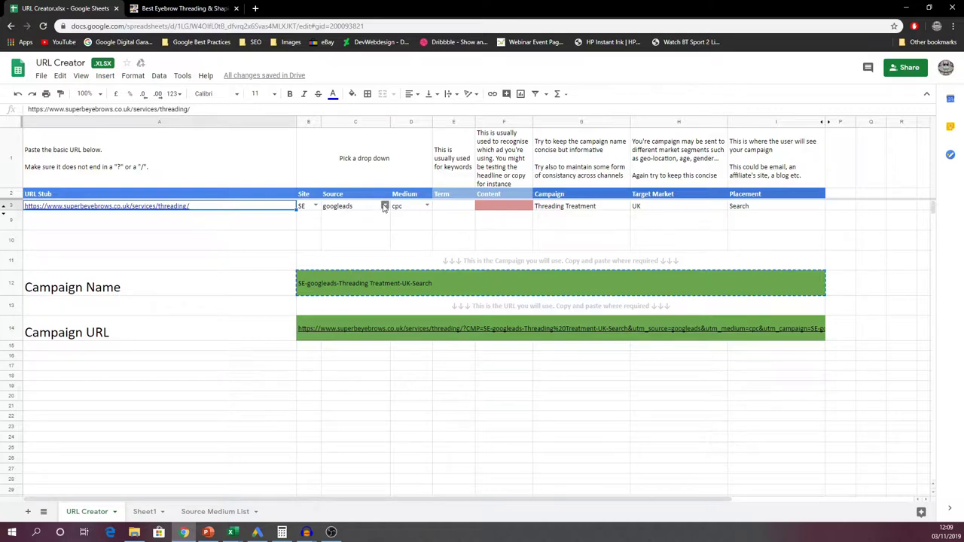
Choose googleads as the Source and cpc as the Medium in row 3.
{"action": "left_click", "coordinate": [384, 206]}
{"action": "left_click", "coordinate": [350, 218]}
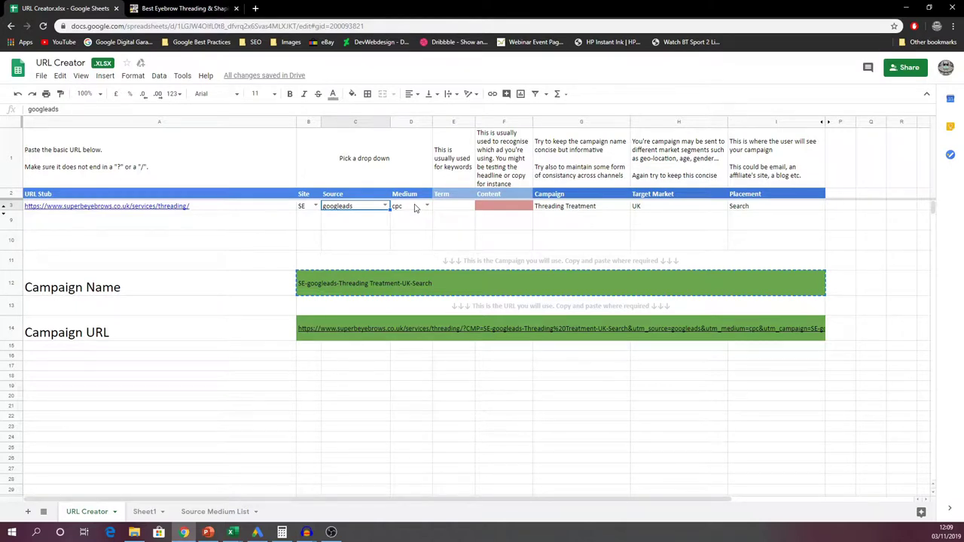
{"action": "left_click", "coordinate": [416, 207]}
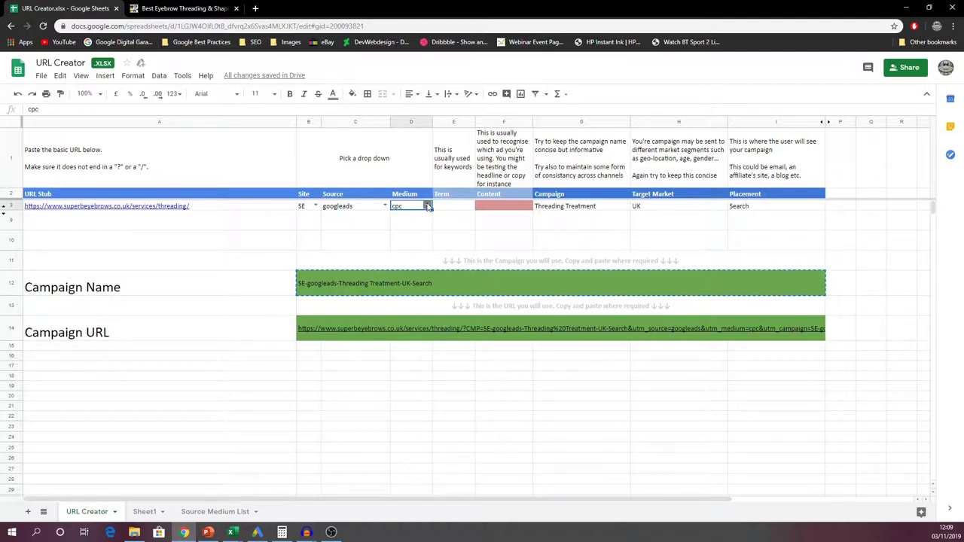
{"action": "left_click", "coordinate": [427, 206]}
{"action": "left_click", "coordinate": [407, 218]}
Examine the Campaign, Target Market and Placement entries in row 3 and the generated Campaign Name and Campaign URL.
{"action": "key", "text": "Right"}
{"action": "key", "text": "Right"}
{"action": "key", "text": "Right"}
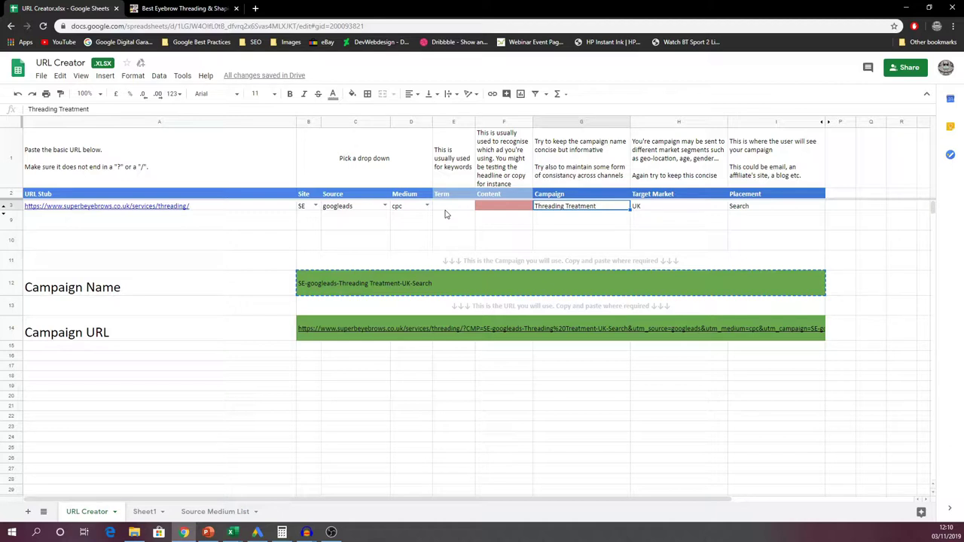
{"action": "key", "text": "Right"}
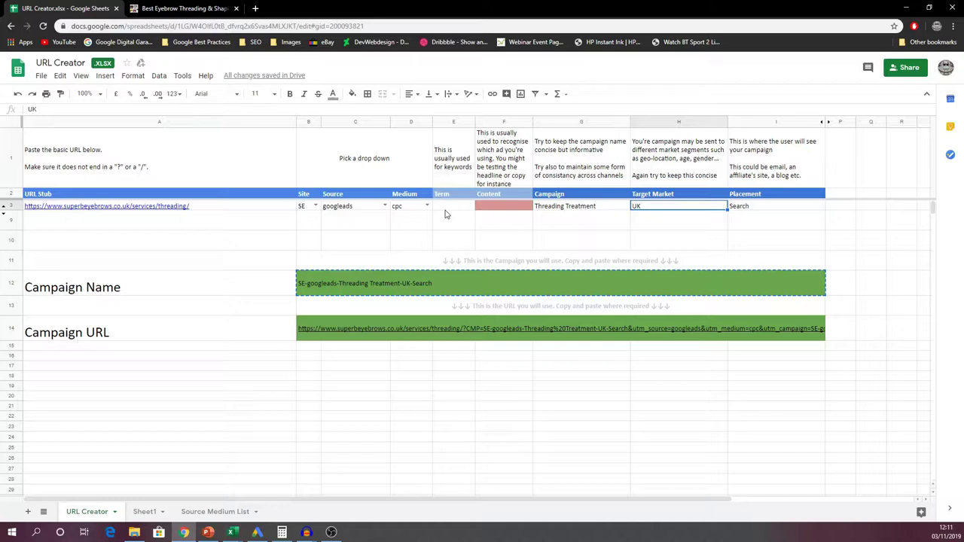
{"action": "left_click", "coordinate": [747, 205]}
{"action": "left_click", "coordinate": [387, 277]}
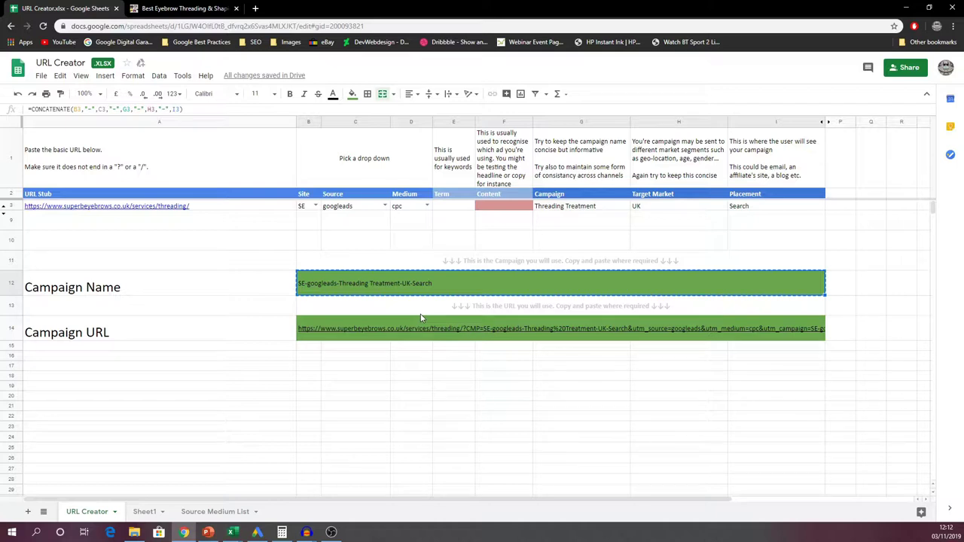
{"action": "mouse_move", "coordinate": [414, 322]}
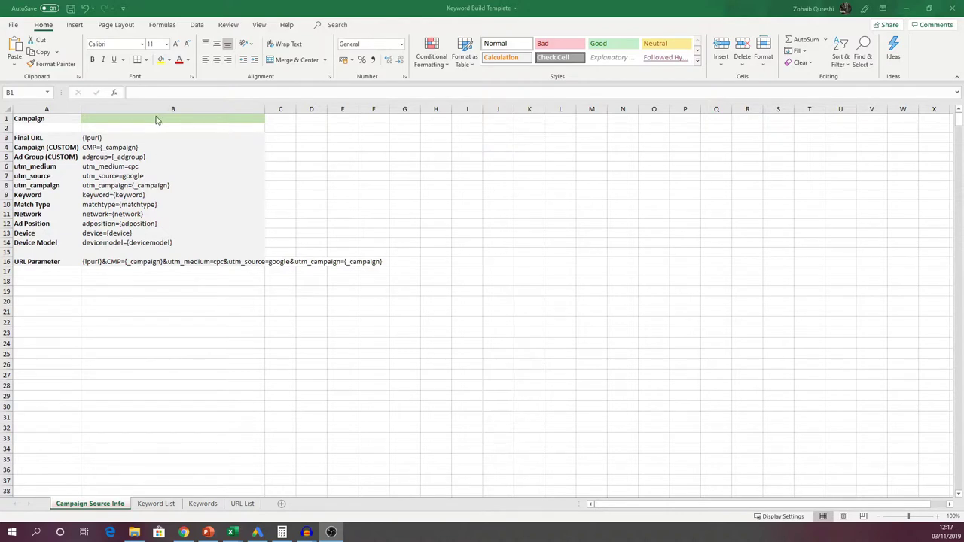
Enter SE-googleads-Threading Treatment-UK-Search as the Campaign in the Excel Keyword Build Template's Campaign Source Info sheet and open the Keyword List sheet.
{"action": "left_click", "coordinate": [194, 532]}
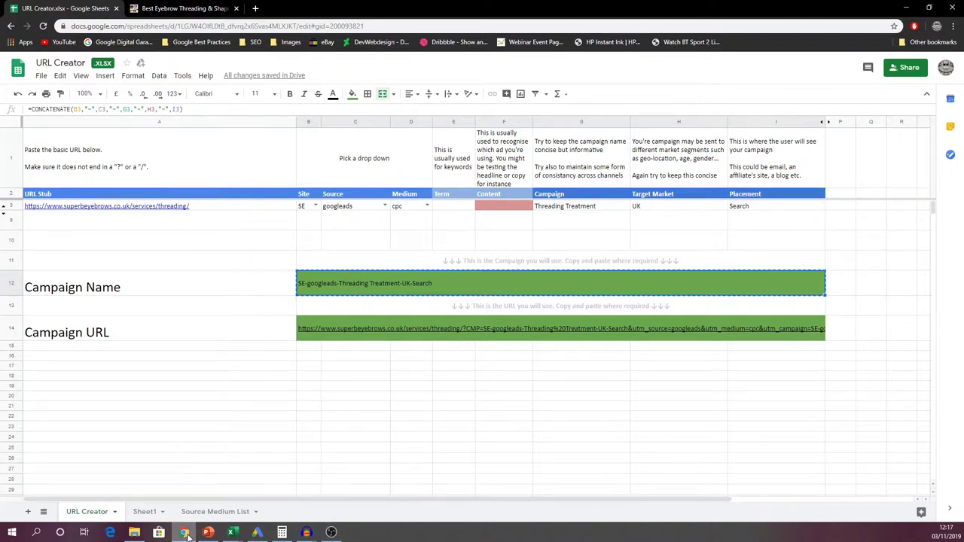
{"action": "mouse_move", "coordinate": [232, 534]}
{"action": "left_click", "coordinate": [286, 488]}
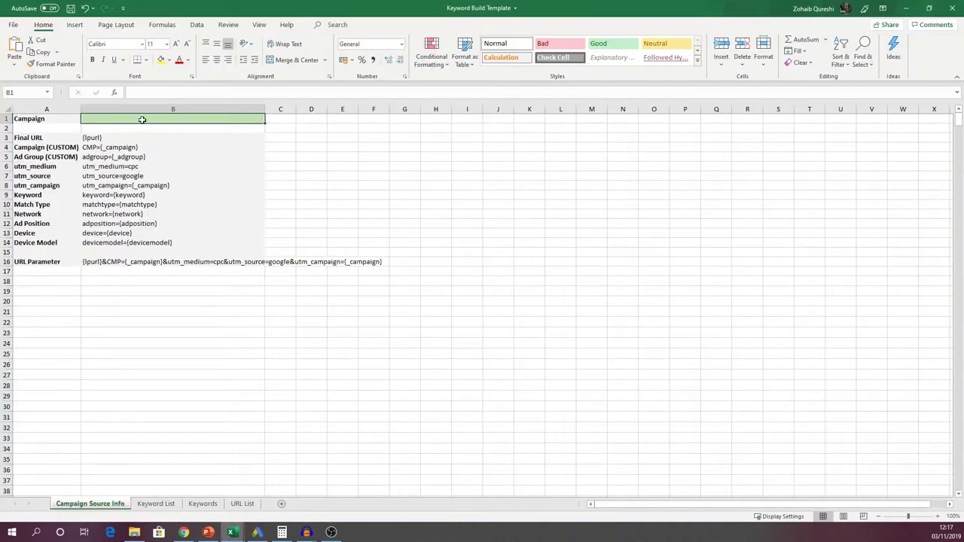
{"action": "type", "text": "SE-googleads-Threading Treatment-UK-Search"}
{"action": "left_click", "coordinate": [201, 137]}
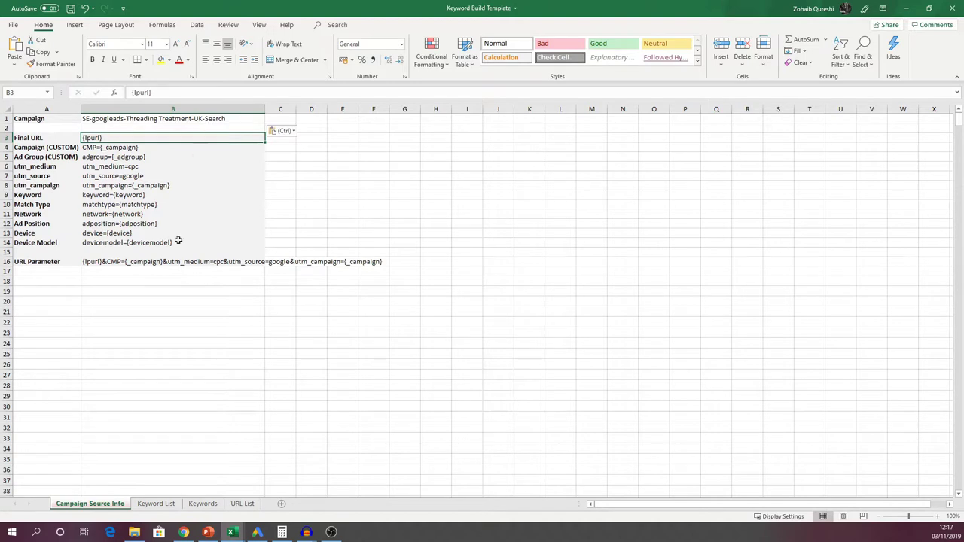
{"action": "left_click", "coordinate": [156, 506]}
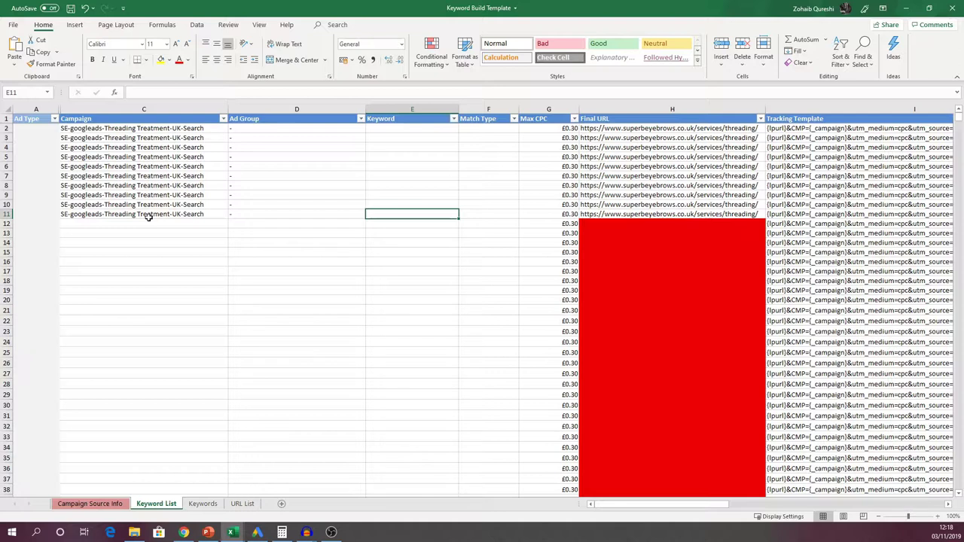
{"action": "left_click_drag", "start_coordinate": [419, 128], "coordinate": [437, 216]}
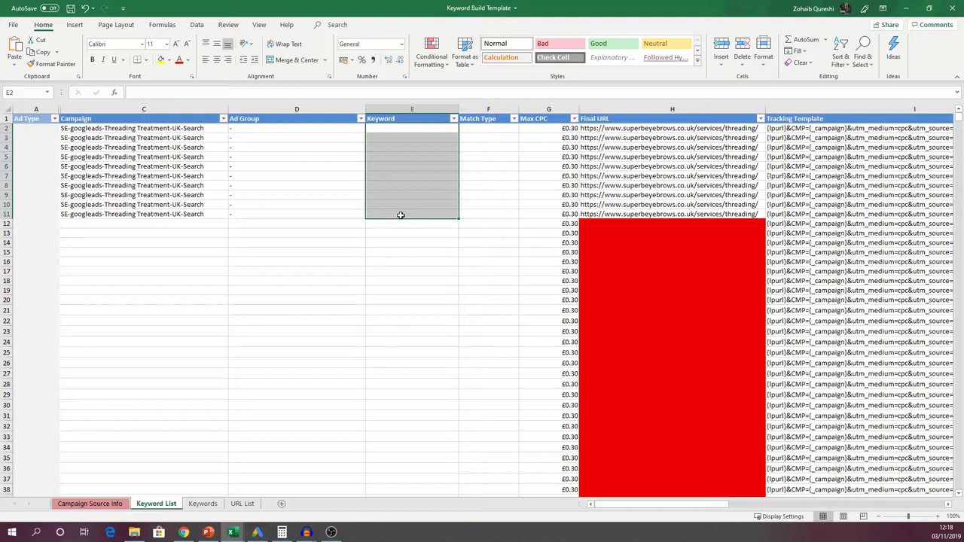
Try to fill the Campaign and Ad Group formulas from row 11 down their columns in the Keyword List.
{"action": "left_click", "coordinate": [190, 215]}
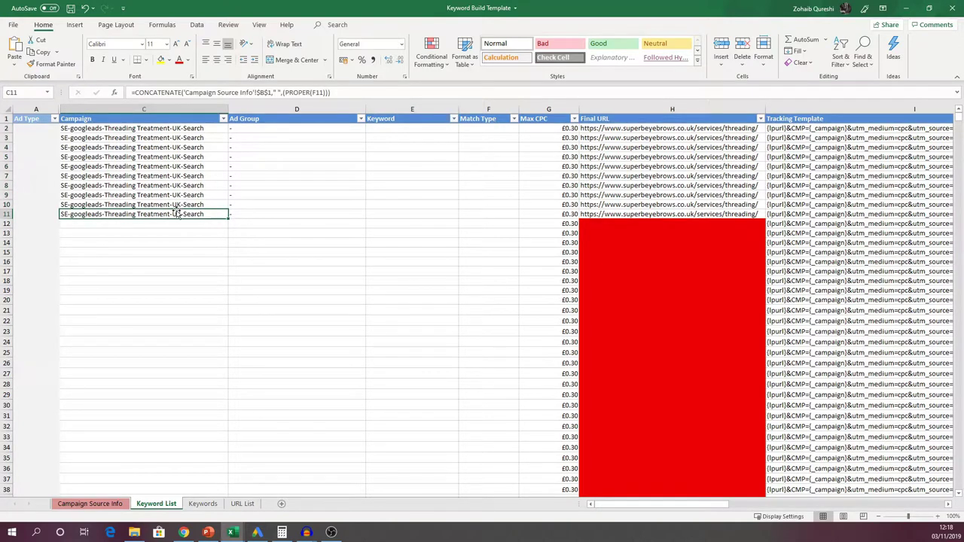
{"action": "left_click_drag", "start_coordinate": [228, 218], "coordinate": [227, 218]}
{"action": "double_click", "coordinate": [227, 219]}
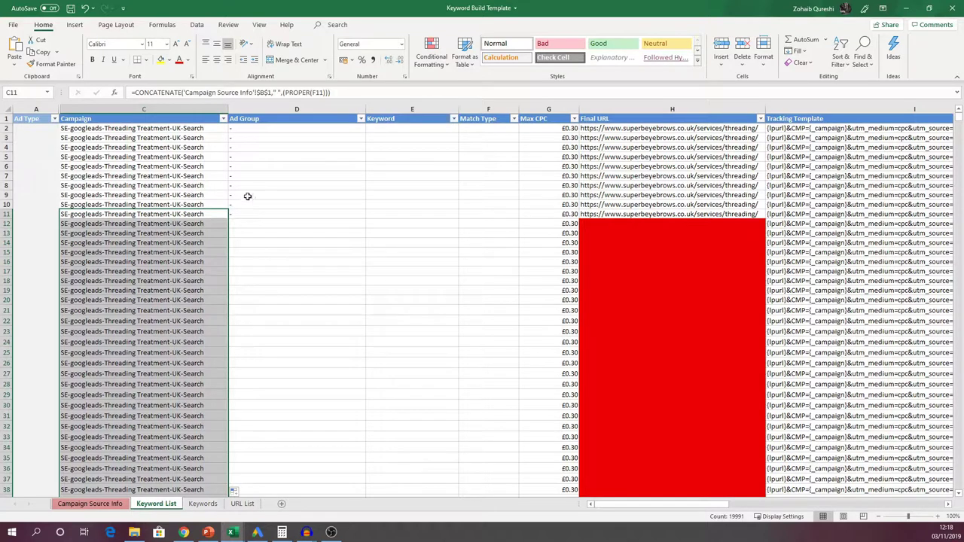
{"action": "left_click", "coordinate": [287, 210]}
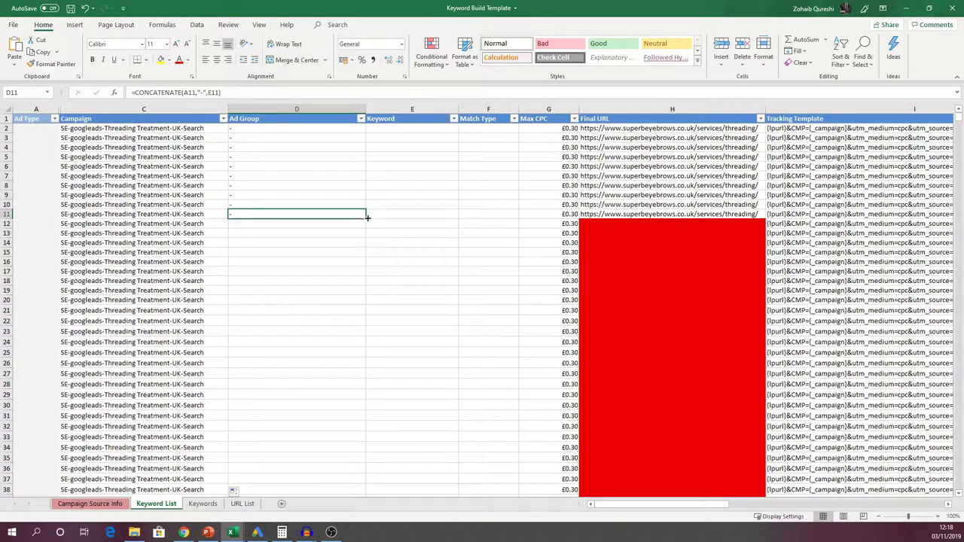
{"action": "double_click", "coordinate": [367, 217]}
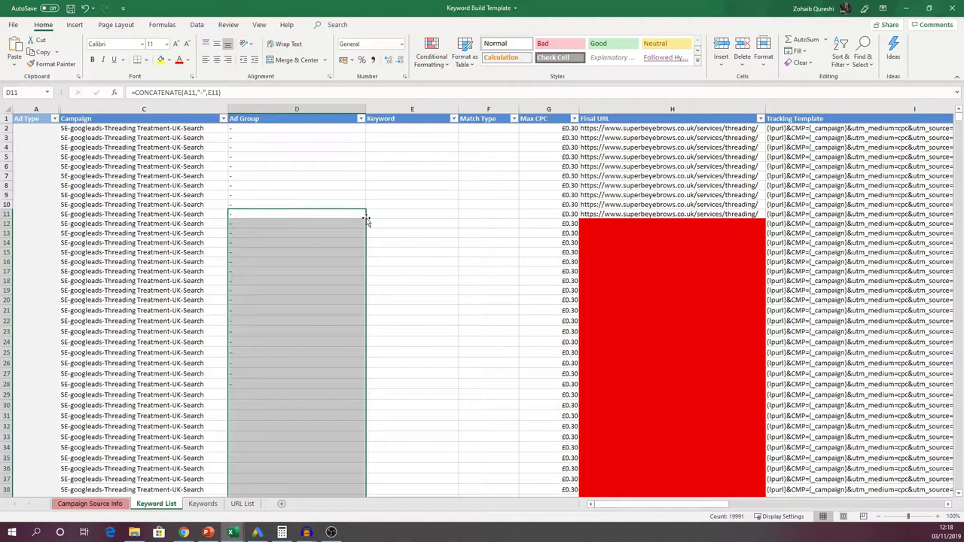
Undo the fills of the Ad Group and Campaign formulas below row 11.
{"action": "left_click", "coordinate": [411, 204]}
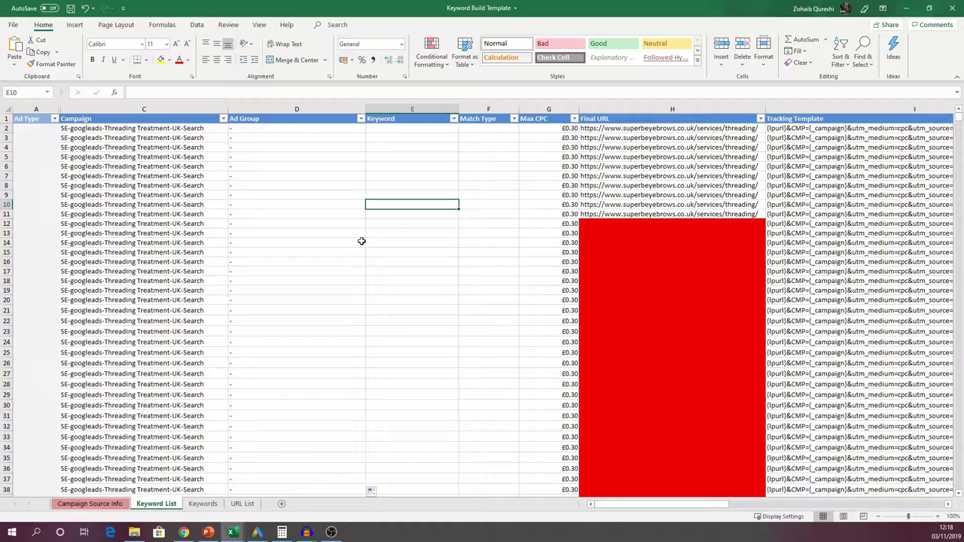
{"action": "key", "text": "Down"}
{"action": "key", "text": "Left"}
{"action": "key", "text": "Left"}
{"action": "key", "text": "ctrl+shift+Down"}
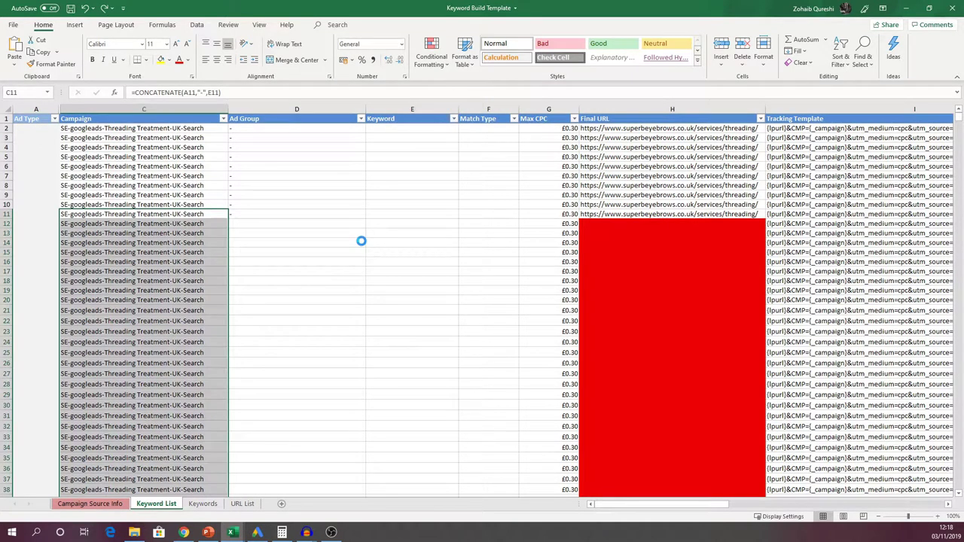
{"action": "key", "text": "ctrl+z"}
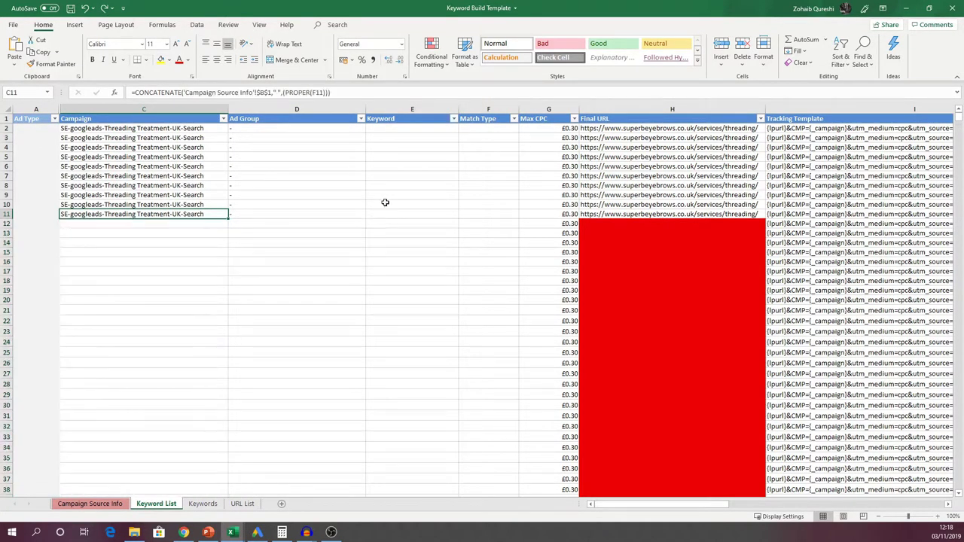
Copy the keywords in A1:A10 of the Keywords sheet into the Keyword List's Keyword column from E2 as values and number formats.
{"action": "left_click", "coordinate": [405, 129]}
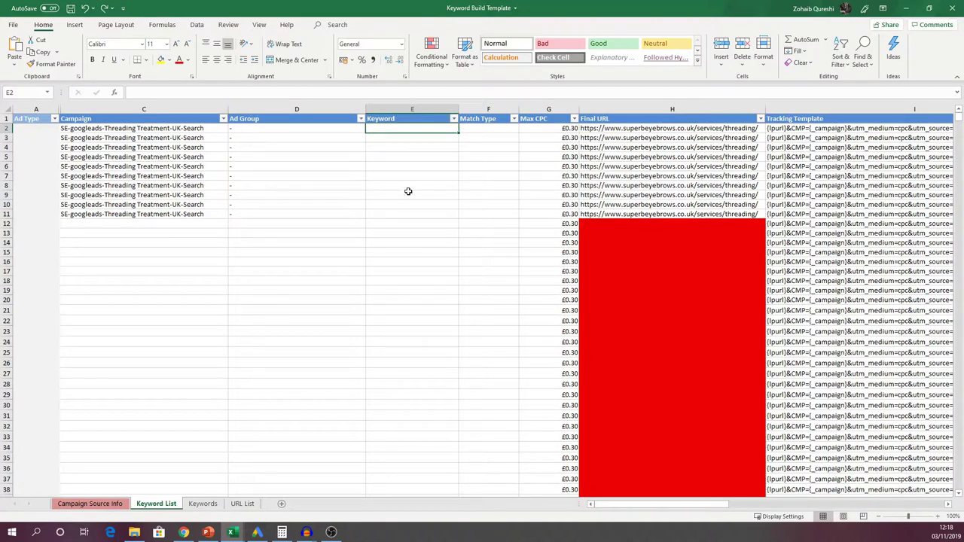
{"action": "left_click", "coordinate": [202, 504]}
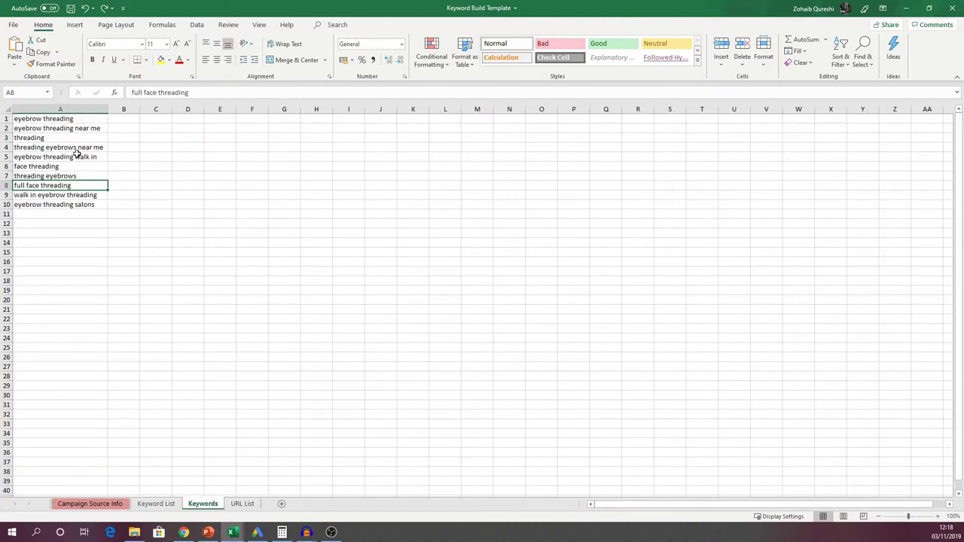
{"action": "left_click_drag", "start_coordinate": [73, 119], "coordinate": [71, 203]}
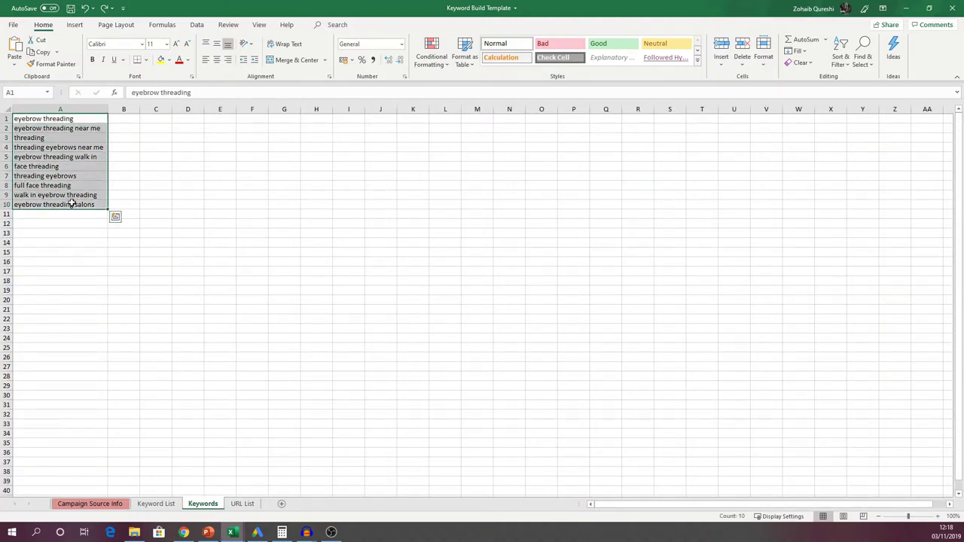
{"action": "key", "text": "ctrl+c"}
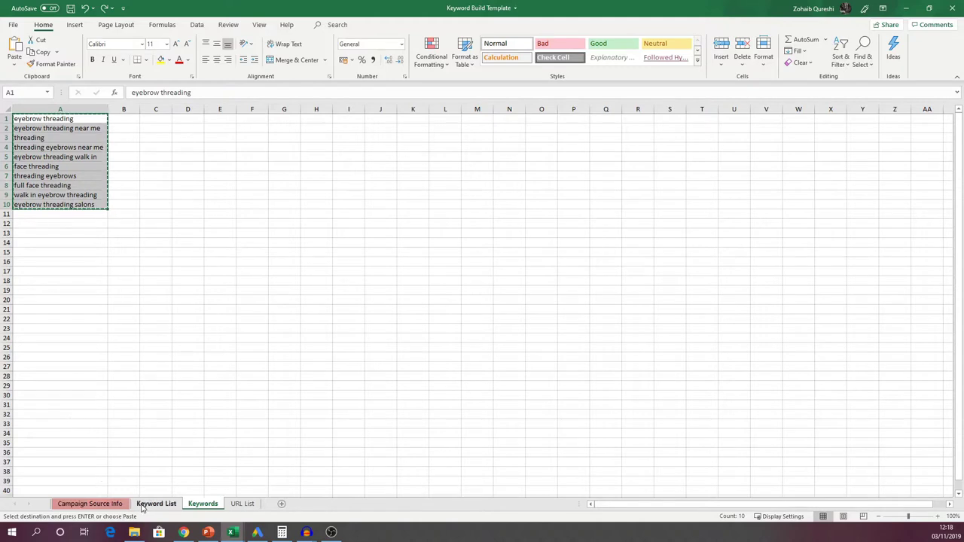
{"action": "left_click", "coordinate": [159, 504]}
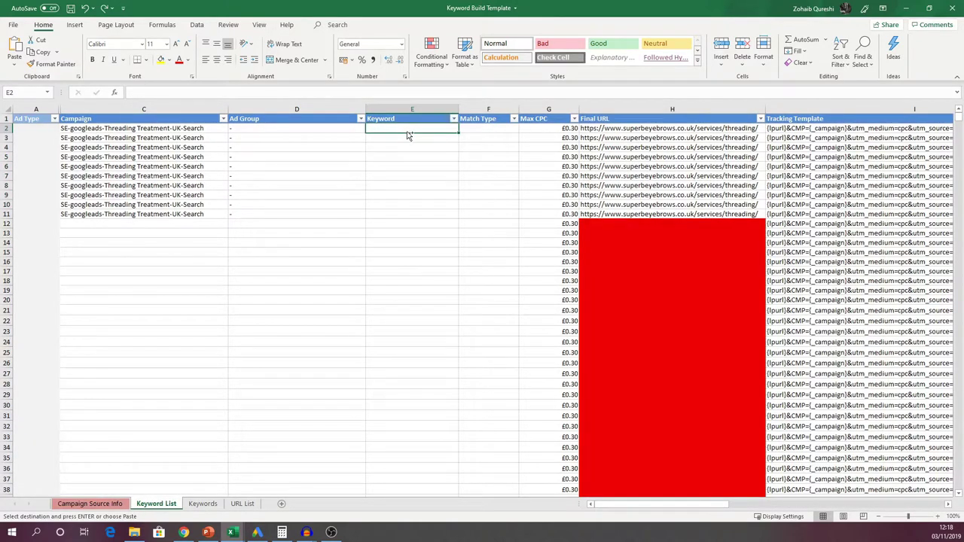
{"action": "key", "text": "ctrl+alt+v"}
{"action": "key", "text": "u"}
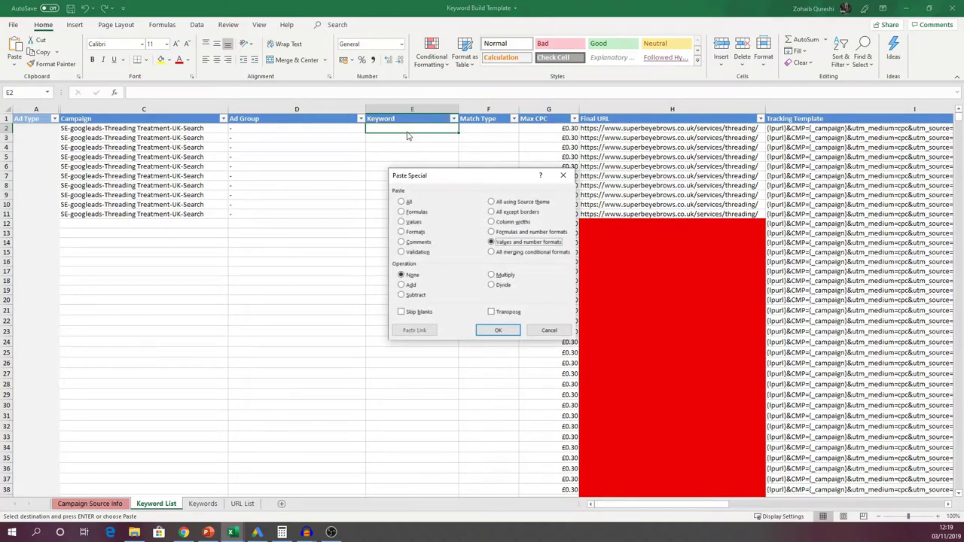
{"action": "key", "text": "Return"}
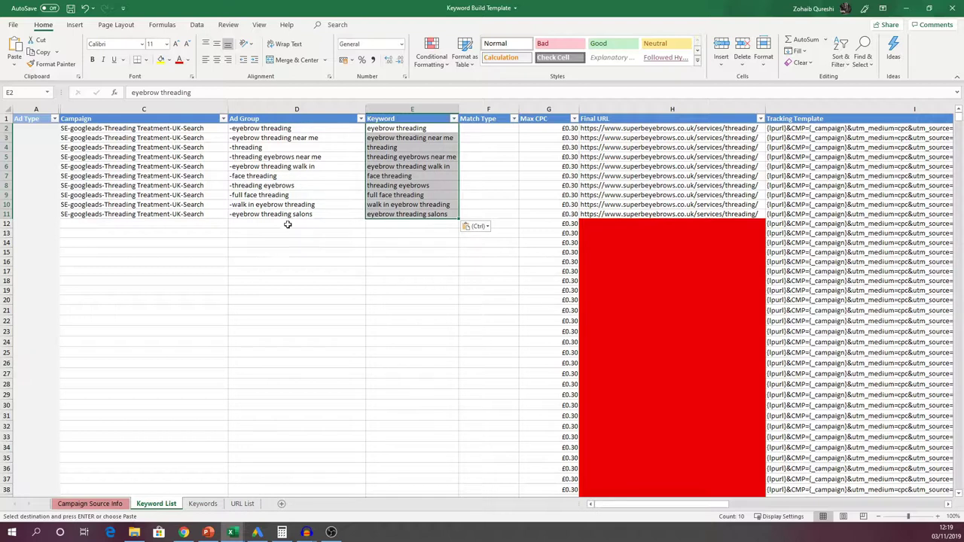
Enter TT as the Ad Type in A2 and fill it down to row 11.
{"action": "left_click", "coordinate": [254, 129]}
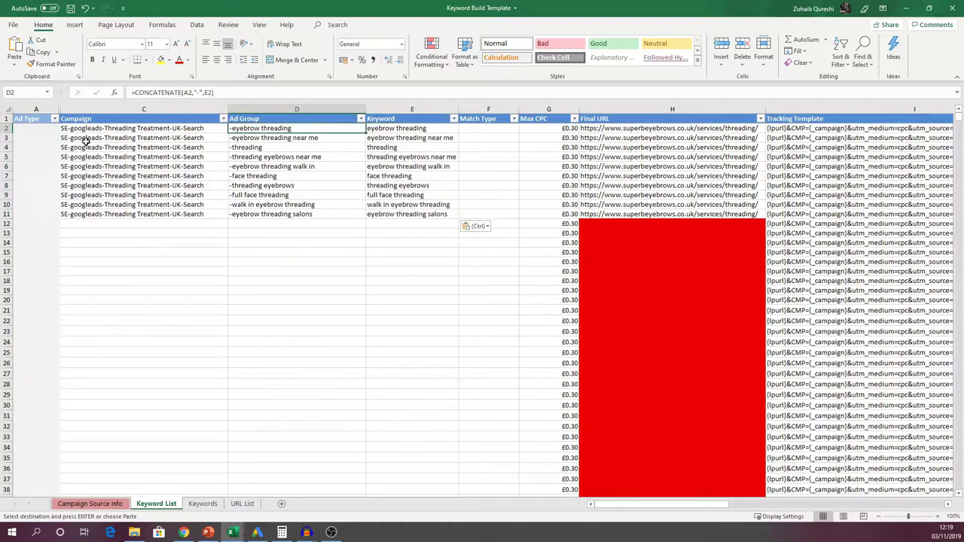
{"action": "left_click", "coordinate": [22, 131]}
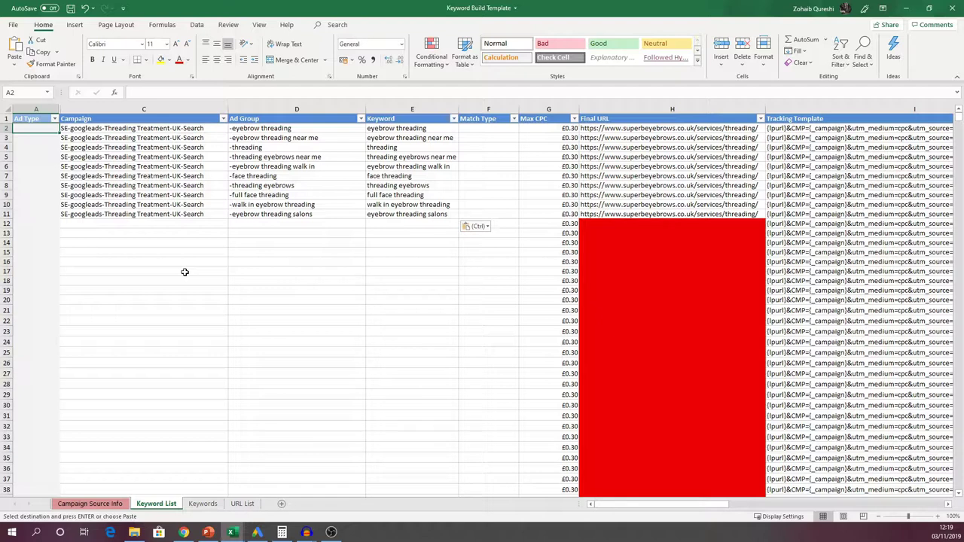
{"action": "type", "text": "TT"}
{"action": "key", "text": "Return"}
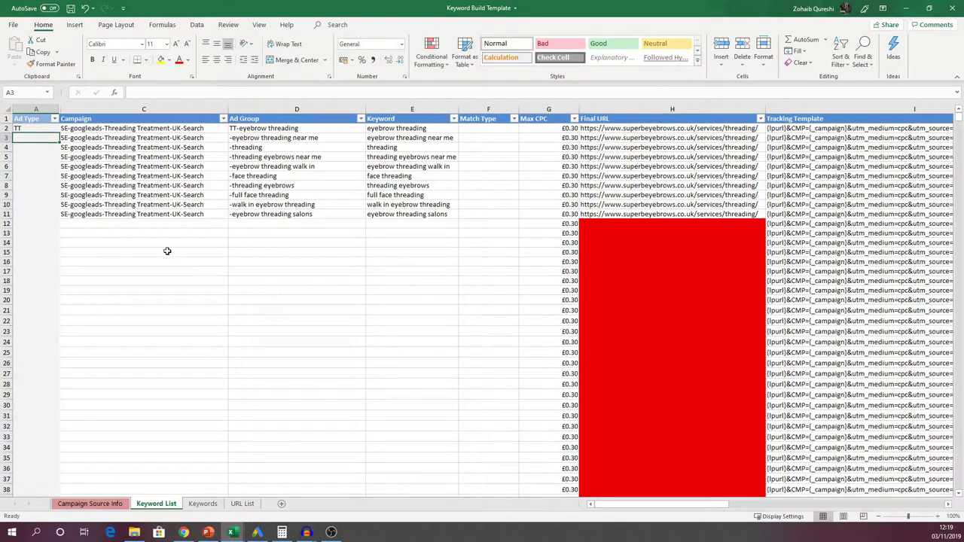
{"action": "left_click", "coordinate": [50, 128]}
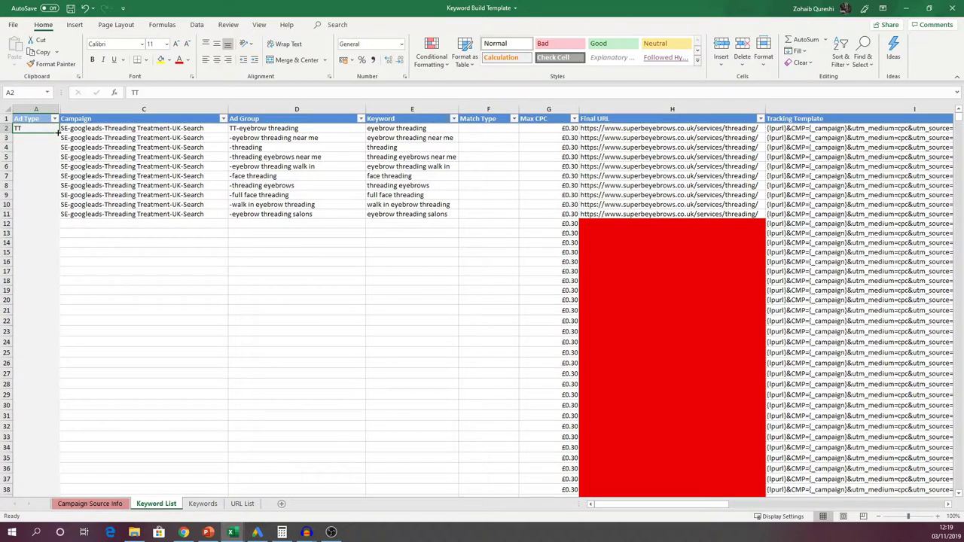
{"action": "left_click_drag", "start_coordinate": [57, 132], "coordinate": [56, 224]}
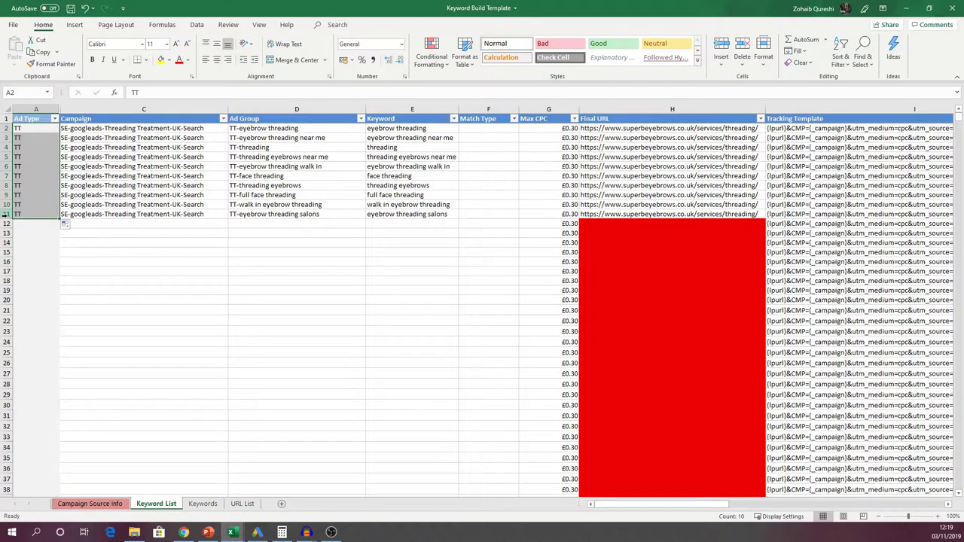
Set the Match Type of the first keyword in F2 to Exact.
{"action": "left_click", "coordinate": [243, 129]}
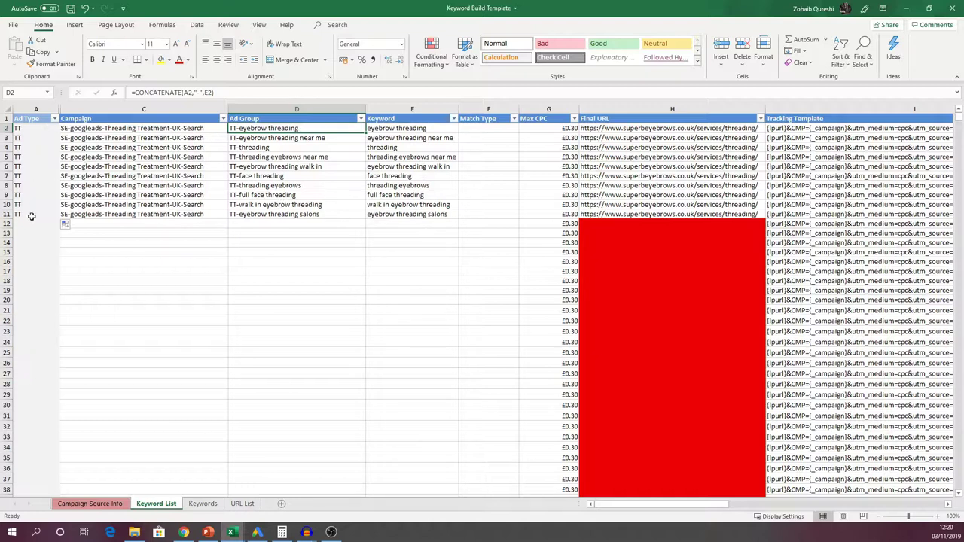
{"action": "left_click", "coordinate": [469, 129]}
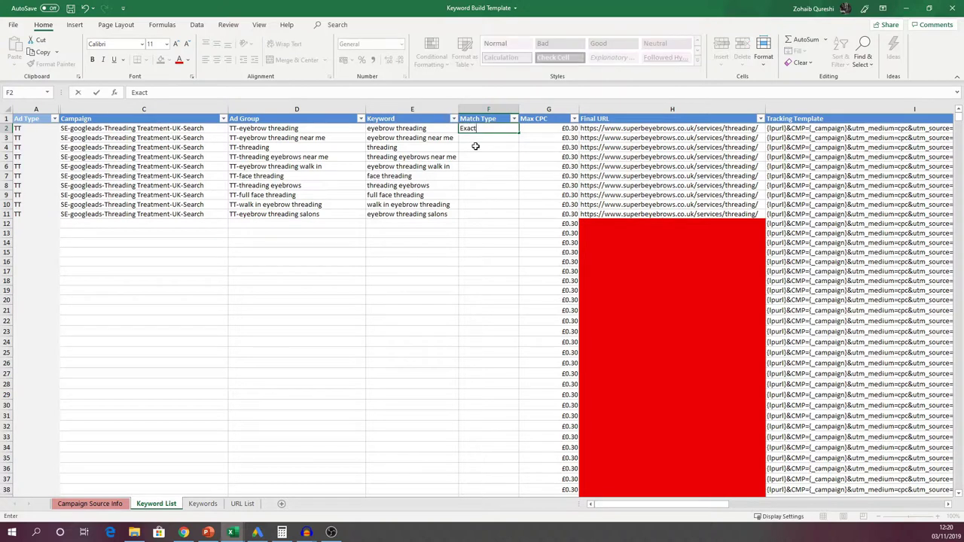
{"action": "key", "text": "Return"}
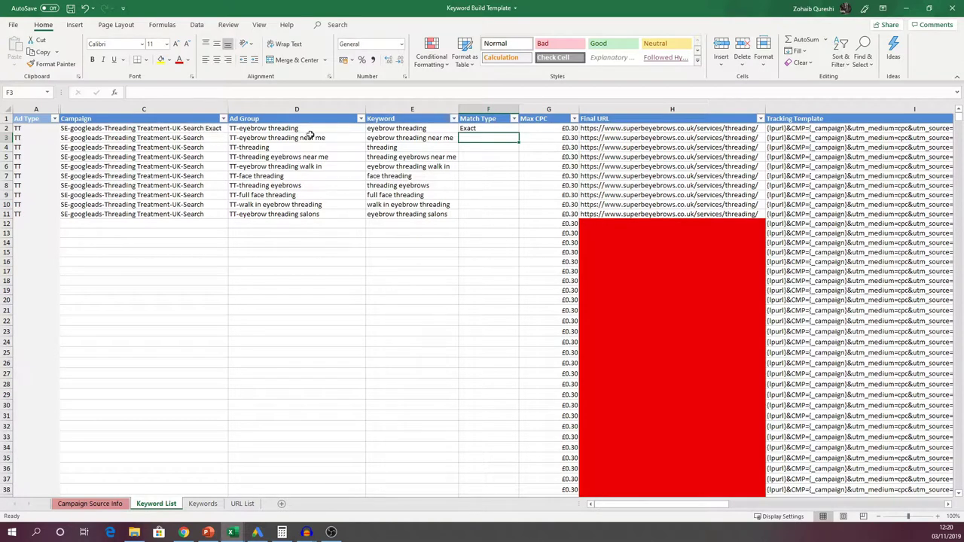
Set the Match Type in F2 to BMM and fill it down to row 11.
{"action": "left_click", "coordinate": [464, 129]}
{"action": "left_click", "coordinate": [487, 174]}
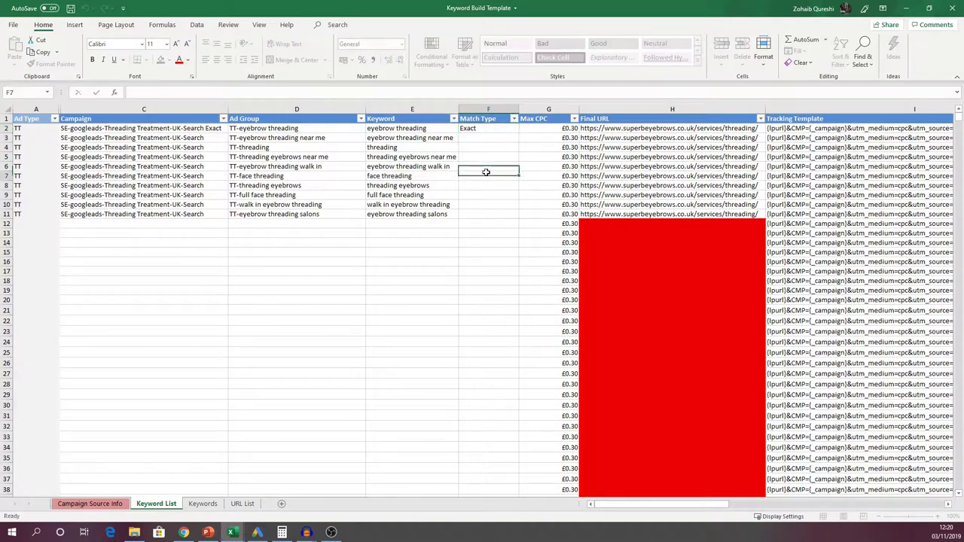
{"action": "left_click", "coordinate": [491, 129]}
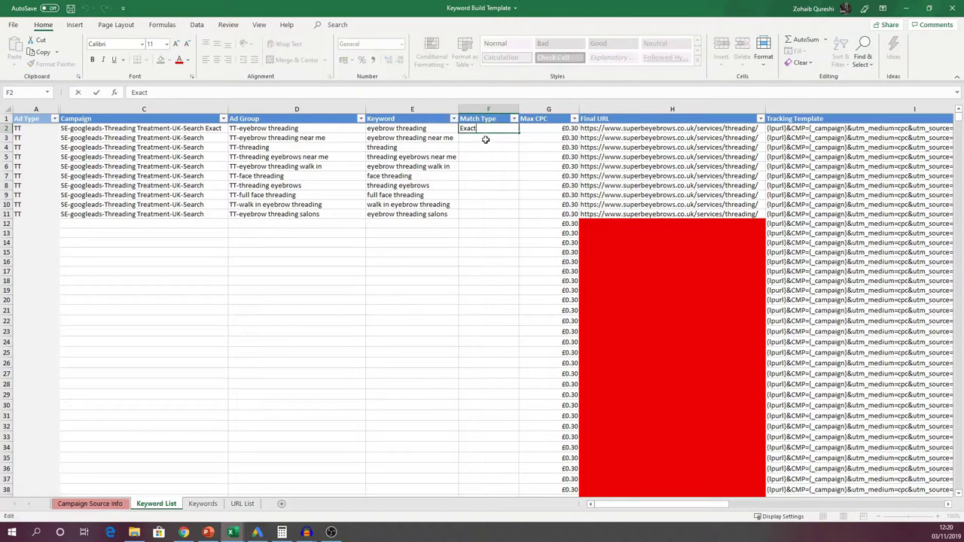
{"action": "left_click", "coordinate": [485, 139]}
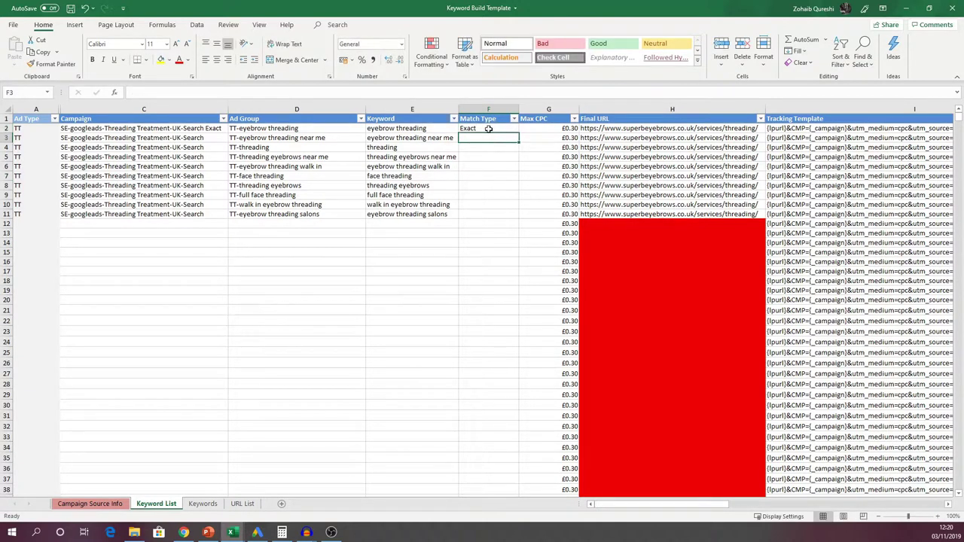
{"action": "left_click", "coordinate": [488, 129]}
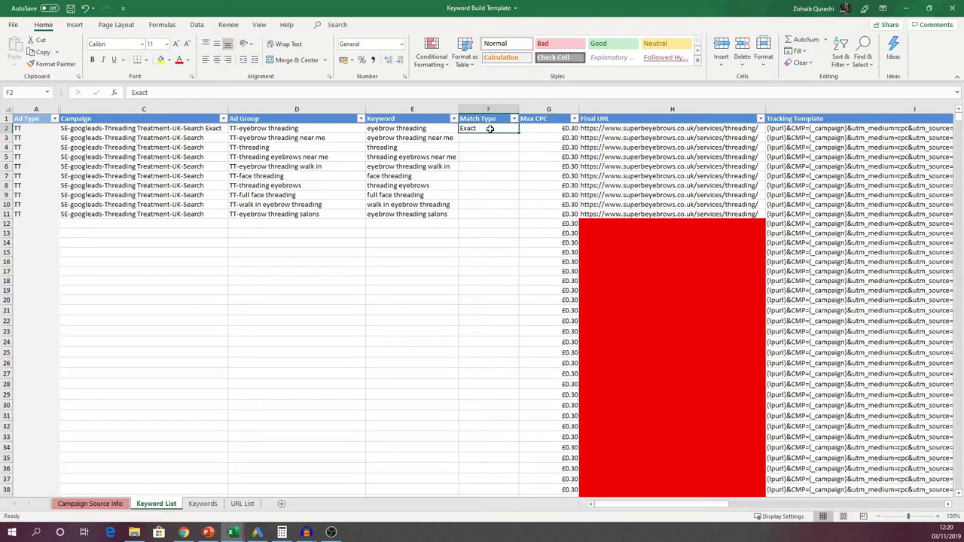
{"action": "type", "text": "BMM"}
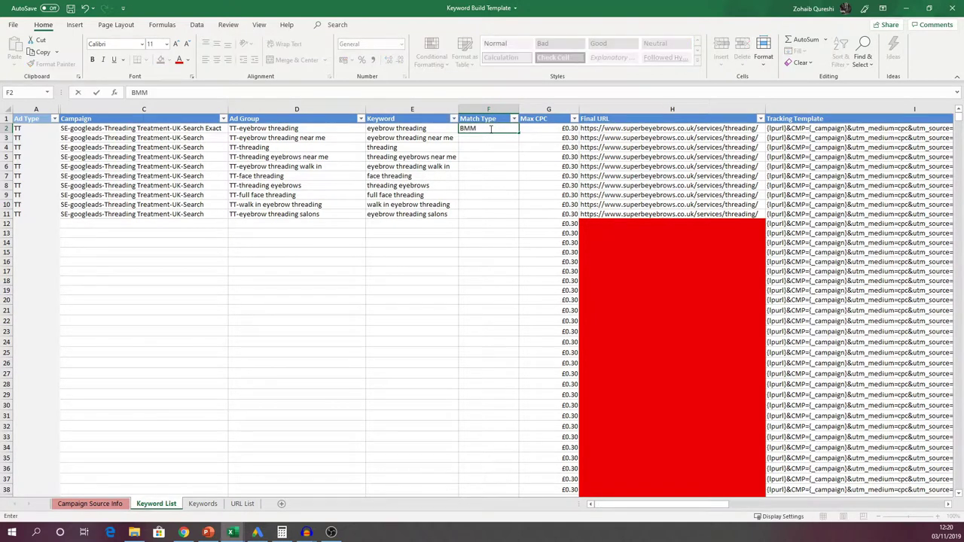
{"action": "key", "text": "Return"}
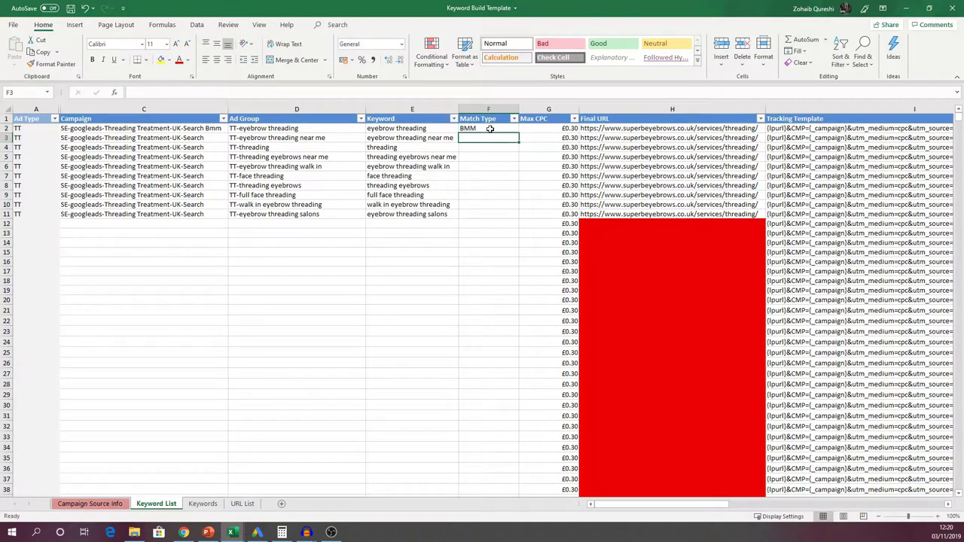
{"action": "left_click", "coordinate": [486, 126]}
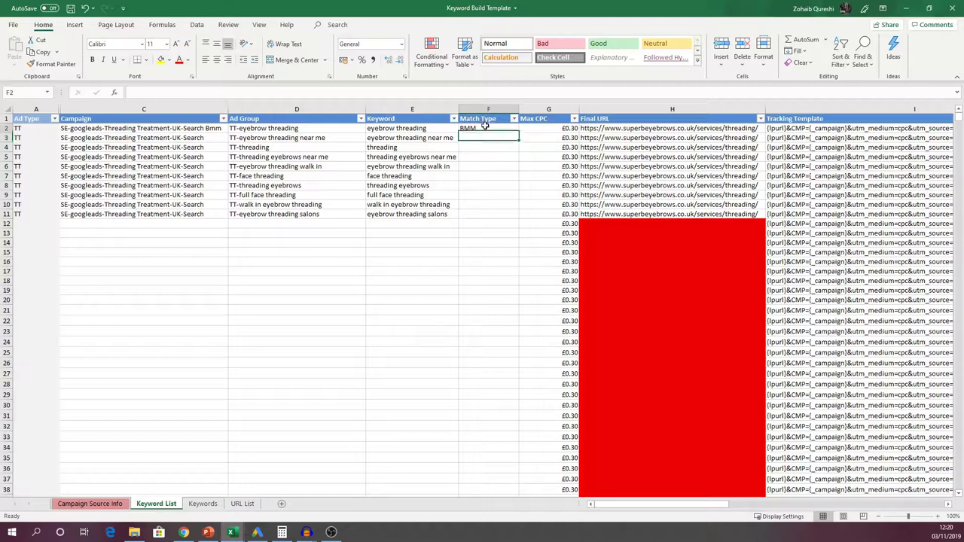
{"action": "left_click_drag", "start_coordinate": [517, 133], "coordinate": [505, 220]}
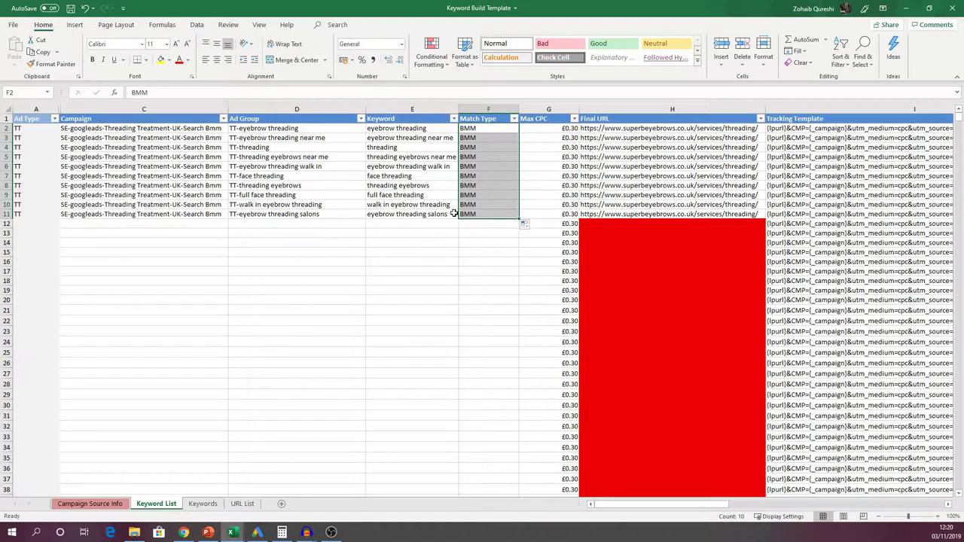
{"action": "left_click", "coordinate": [440, 216]}
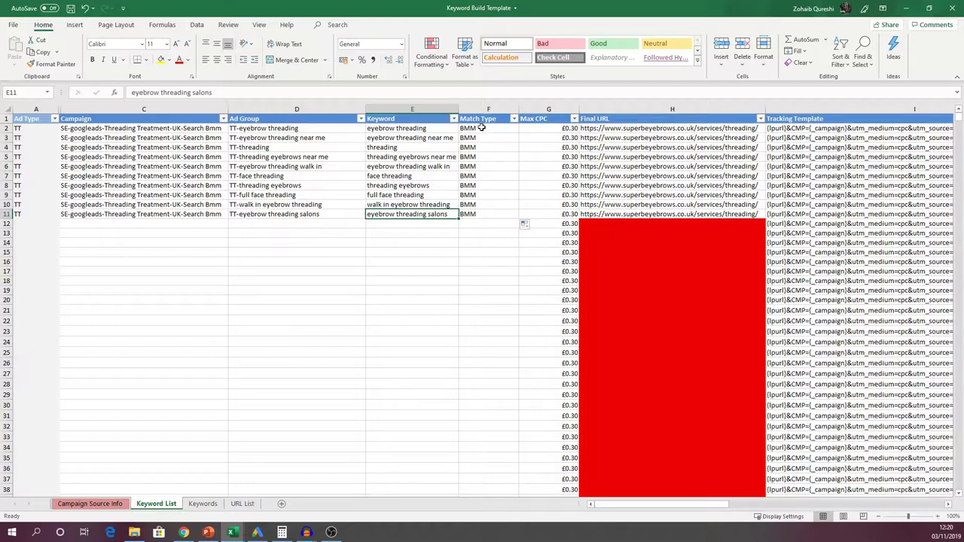
Remove the PROPER function from the Campaign formula in C2, leaving (F2), and fill the formula down to row 11.
{"action": "left_click", "coordinate": [212, 130]}
{"action": "left_click", "coordinate": [207, 138]}
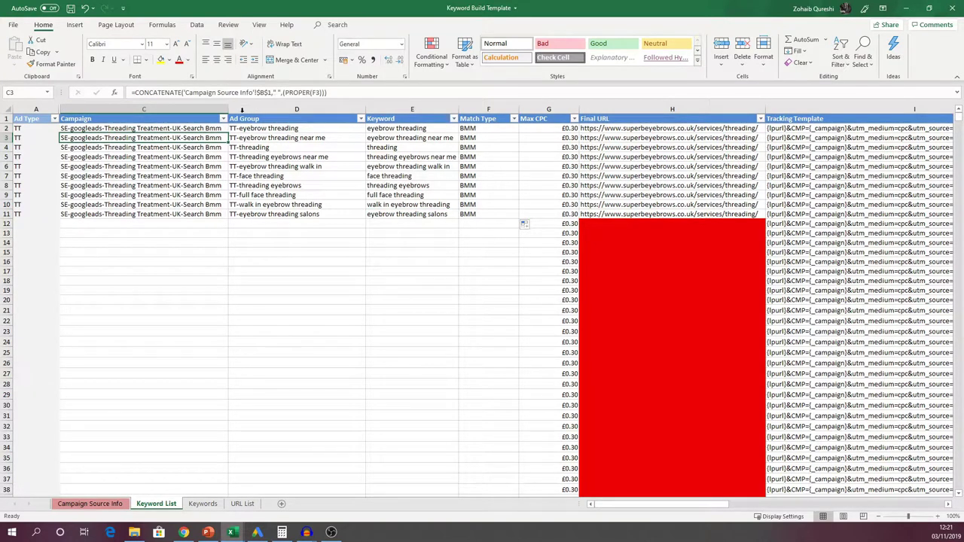
{"action": "left_click", "coordinate": [214, 128]}
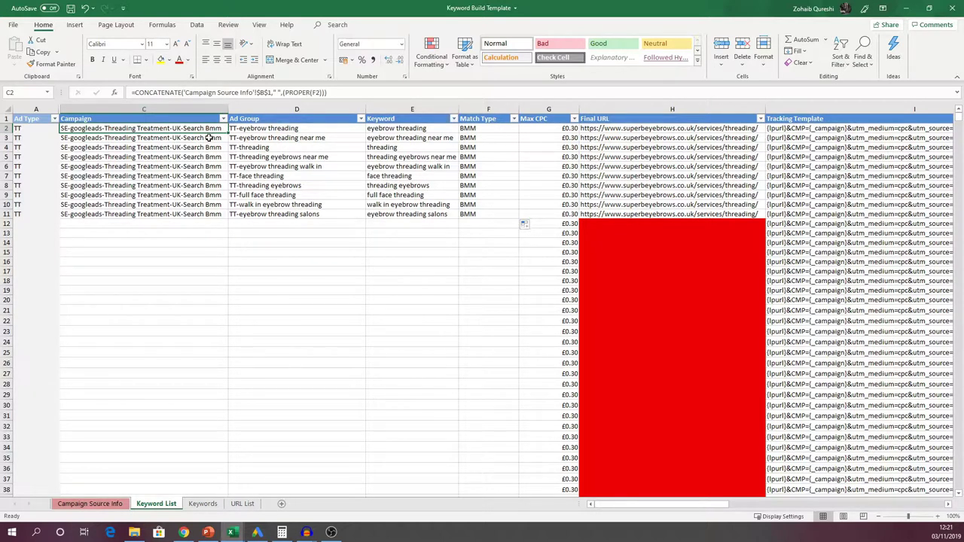
{"action": "left_click_drag", "start_coordinate": [285, 92], "coordinate": [316, 93]}
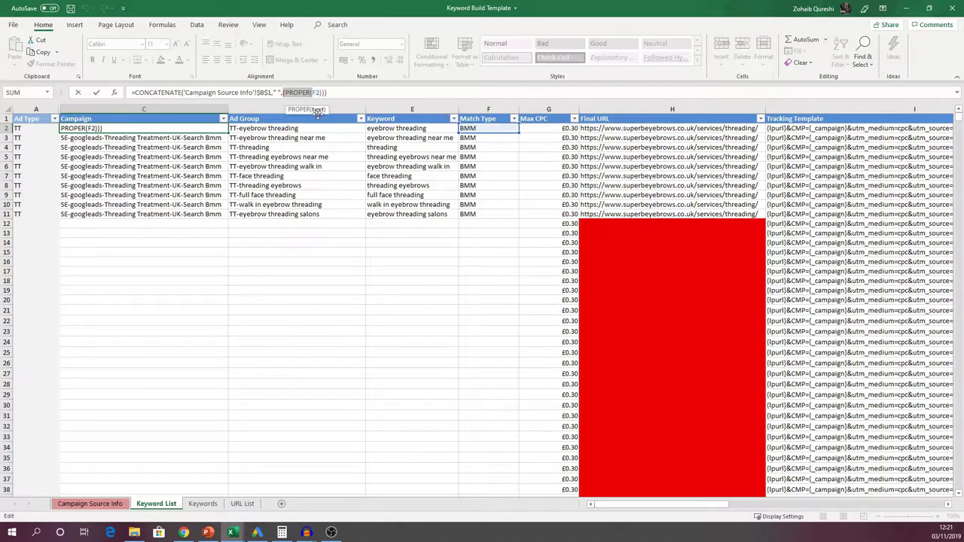
{"action": "key", "text": "BackSpace"}
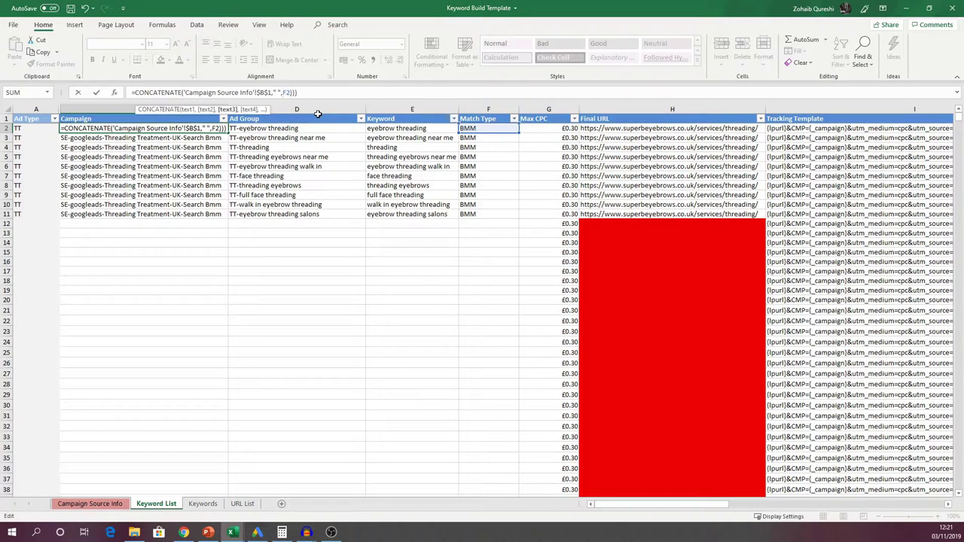
{"action": "type", "text": "("}
{"action": "key", "text": "Return"}
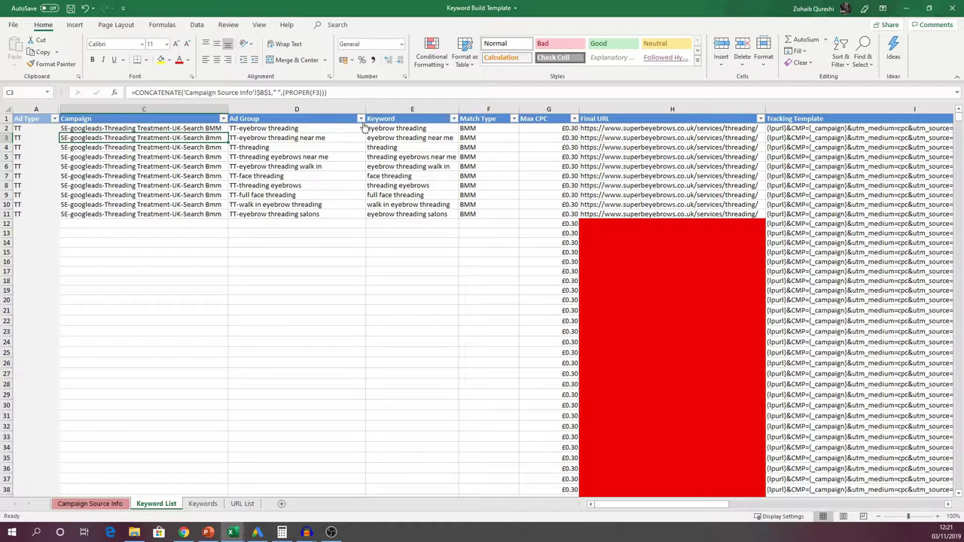
{"action": "left_click", "coordinate": [210, 129]}
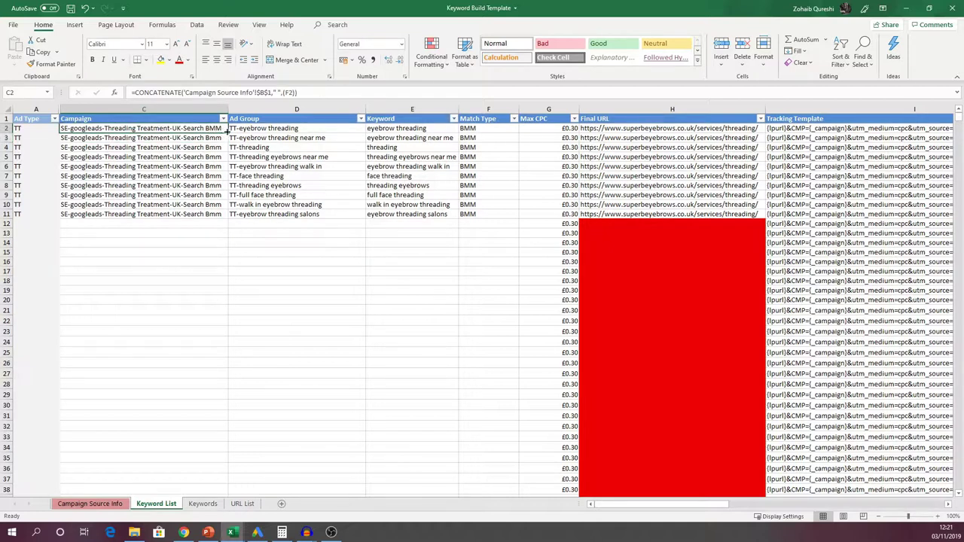
{"action": "left_click_drag", "start_coordinate": [228, 132], "coordinate": [229, 219]}
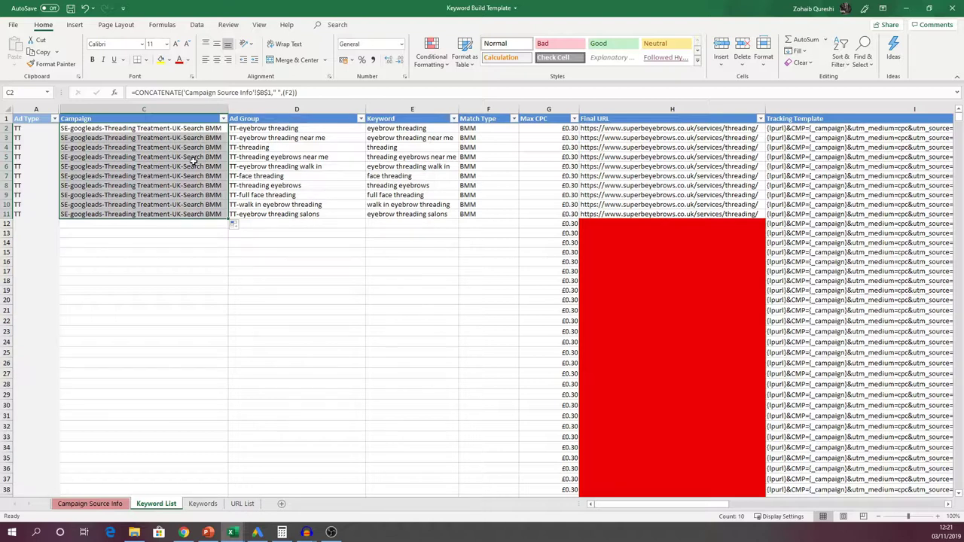
{"action": "left_click", "coordinate": [256, 159]}
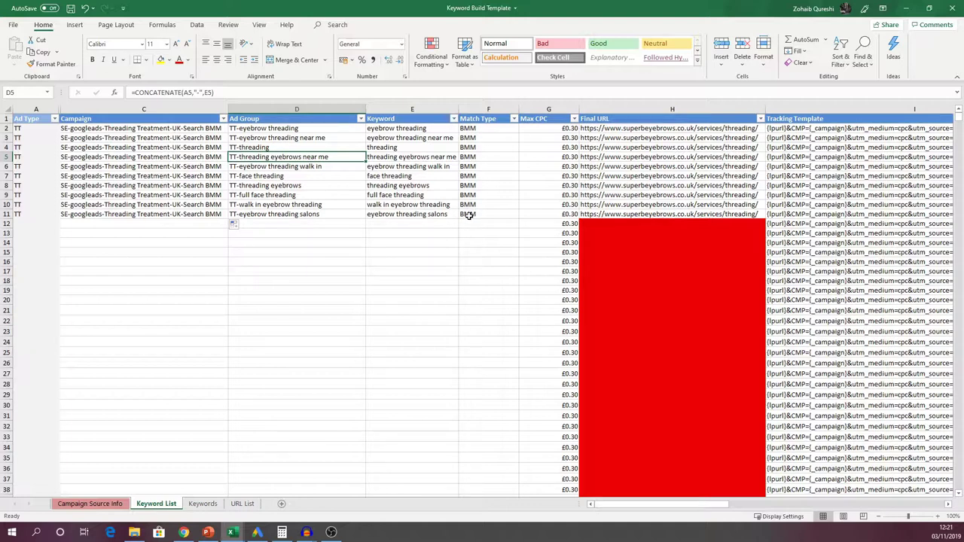
{"action": "left_click", "coordinate": [394, 215]}
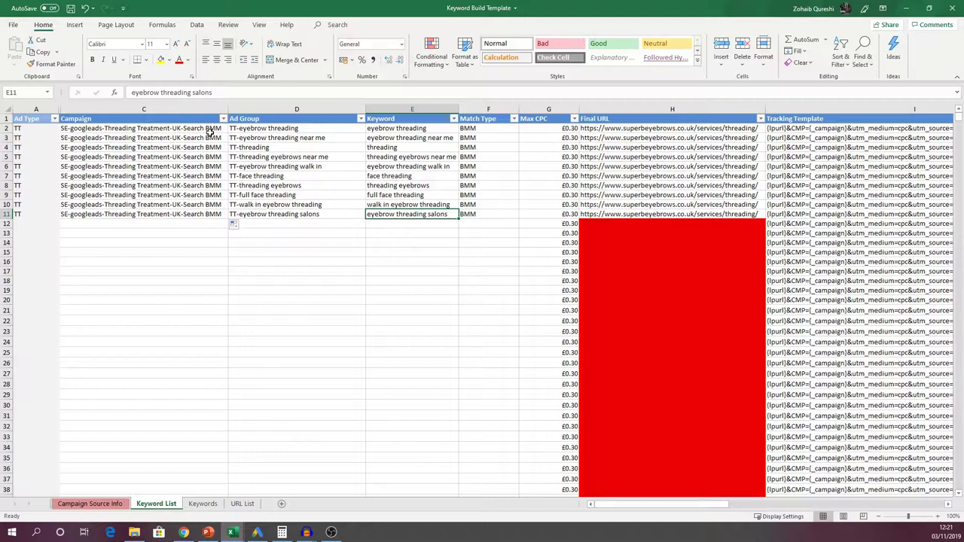
Copy the plus-prefixed keywords in M2:M11 of the Keyword List sheet.
{"action": "left_click", "coordinate": [373, 130]}
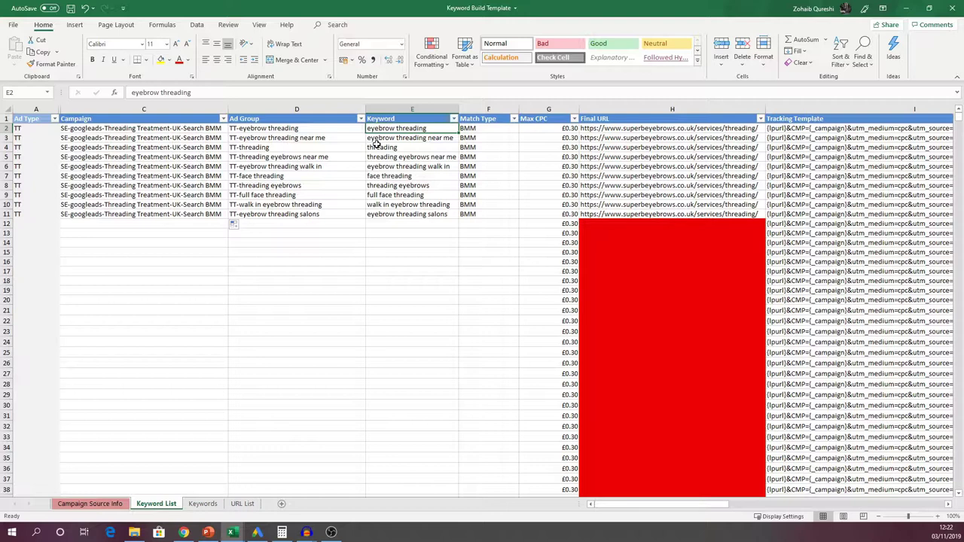
{"action": "key", "text": "Right"}
{"action": "key", "text": "Right"}
{"action": "key", "text": "Right"}
{"action": "key", "text": "Right"}
{"action": "key", "text": "Right"}
{"action": "key", "text": "Right"}
{"action": "key", "text": "Right"}
{"action": "key", "text": "Right"}
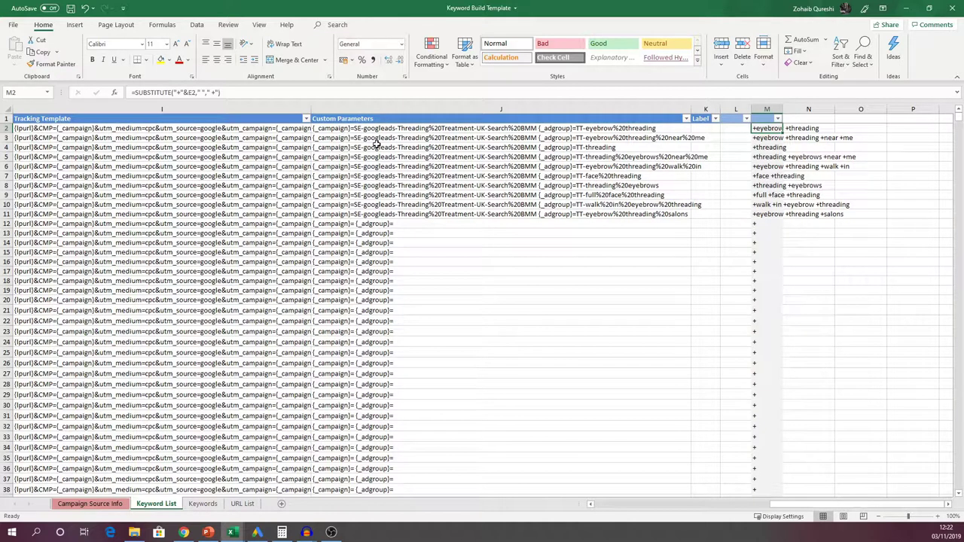
{"action": "key", "text": "Down"}
{"action": "key", "text": "Down"}
{"action": "key", "text": "Up"}
{"action": "key", "text": "Up"}
{"action": "key", "text": "ctrl+shift+Down"}
{"action": "key", "text": "ctrl+shift+Up"}
{"action": "left_click_drag", "start_coordinate": [776, 214], "coordinate": [774, 124]}
{"action": "key", "text": "ctrl+c"}
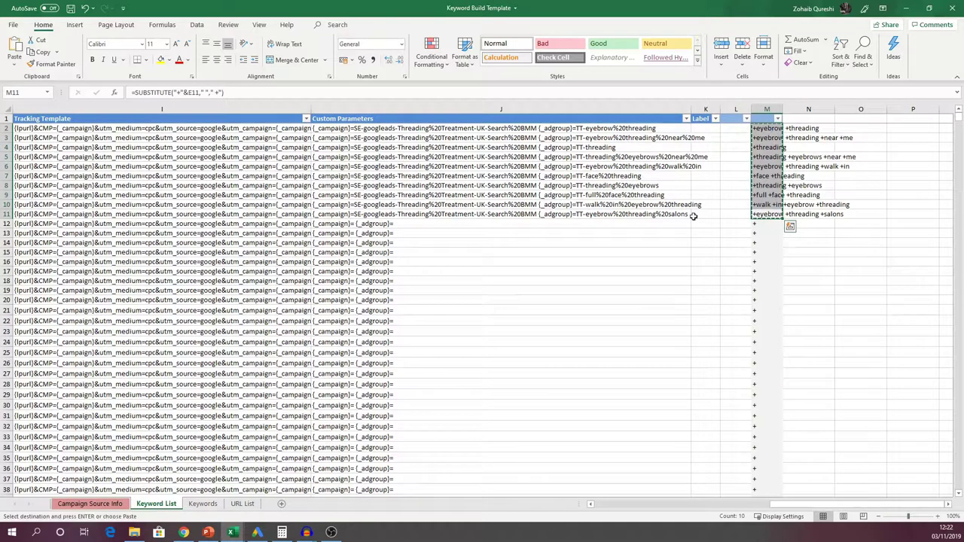
Try pasting the plus-prefixed keywords into the Keyword column from E2 as values and number formats, and undo the paste.
{"action": "left_click_drag", "start_coordinate": [776, 504], "coordinate": [604, 504]}
{"action": "left_click", "coordinate": [407, 128]}
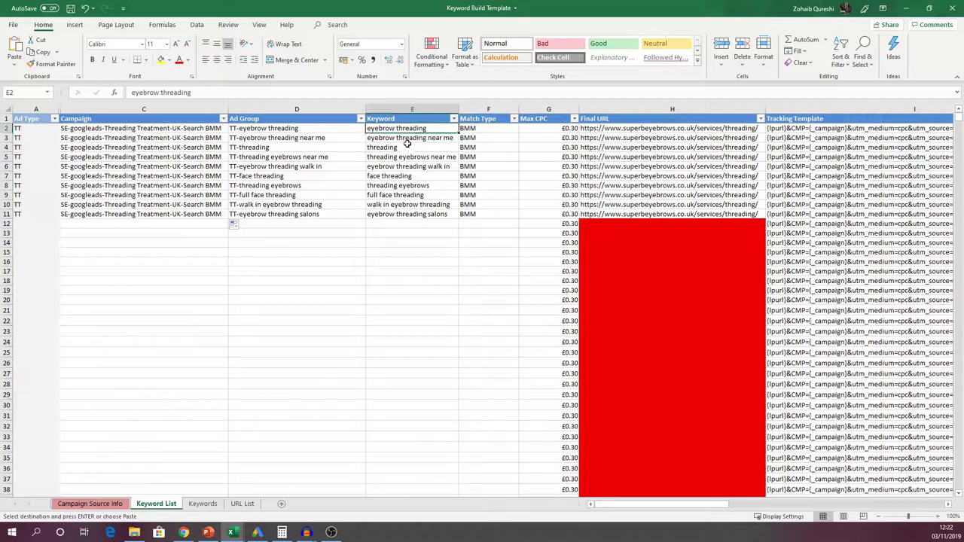
{"action": "left_click", "coordinate": [419, 157]}
{"action": "left_click", "coordinate": [416, 130]}
{"action": "key", "text": "ctrl+alt+v"}
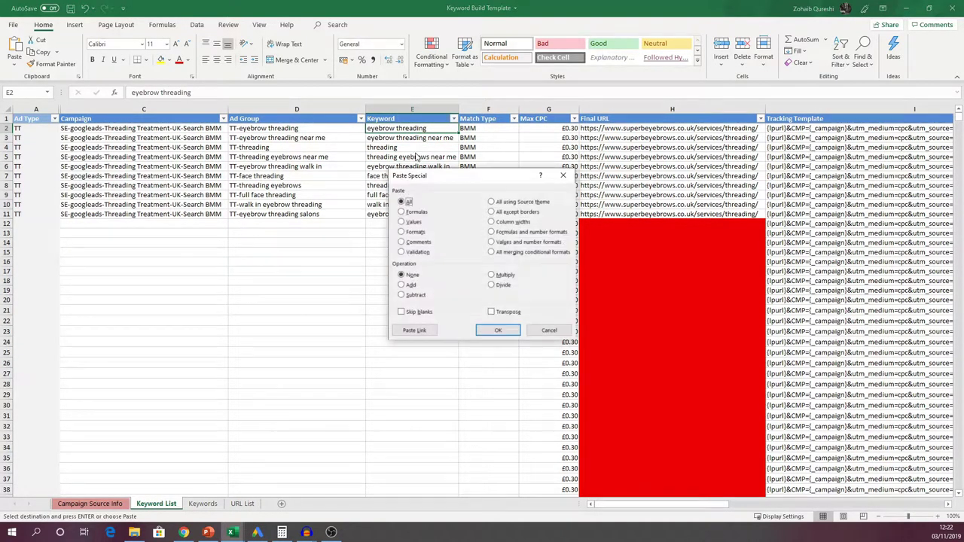
{"action": "key", "text": "u"}
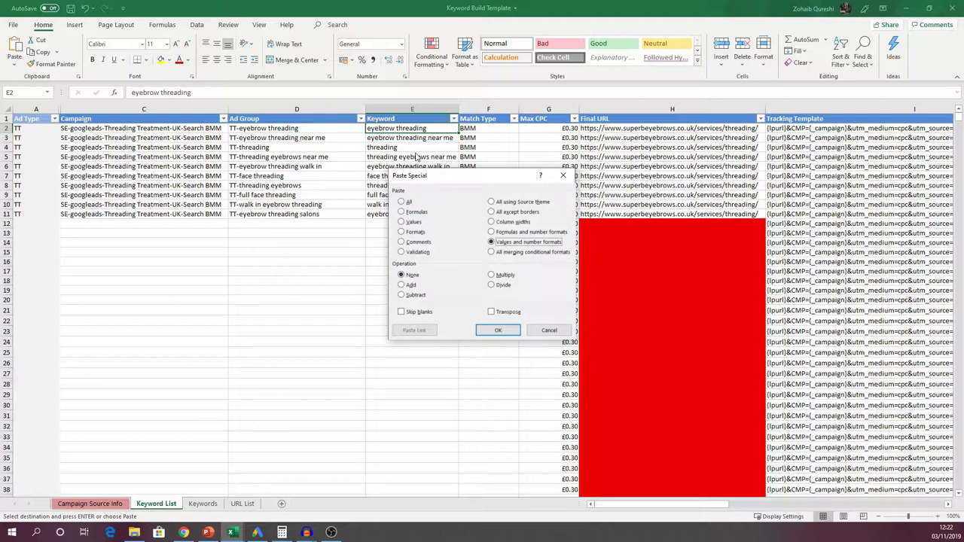
{"action": "key", "text": "Return"}
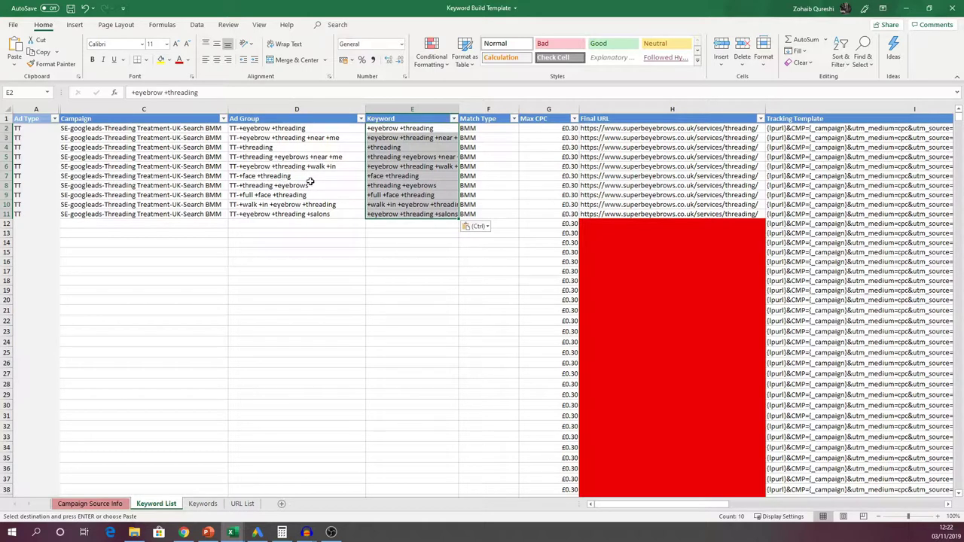
{"action": "key", "text": "ctrl+z"}
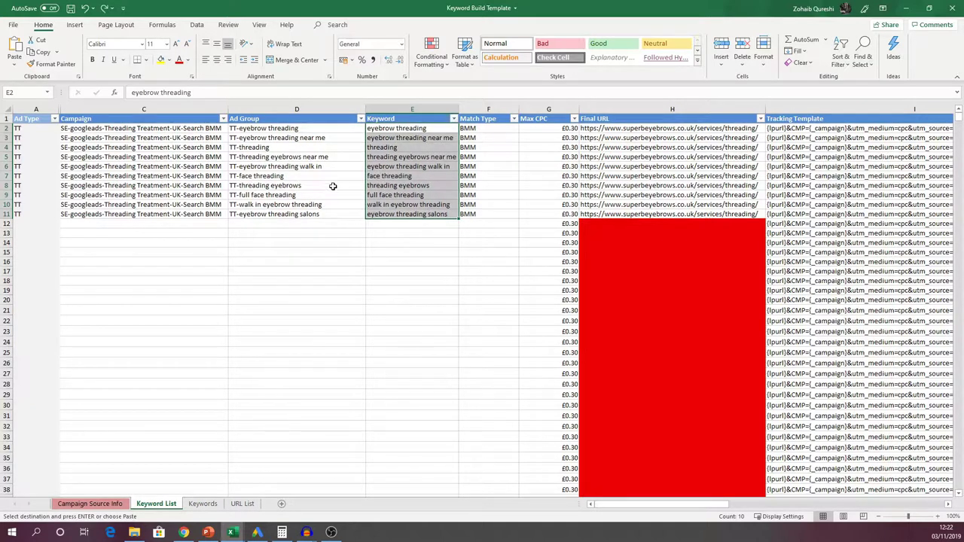
Copy the Keyword List's Campaign to Label columns, C1:K11, into A1 of a new sheet as values and number formats.
{"action": "left_click", "coordinate": [277, 214]}
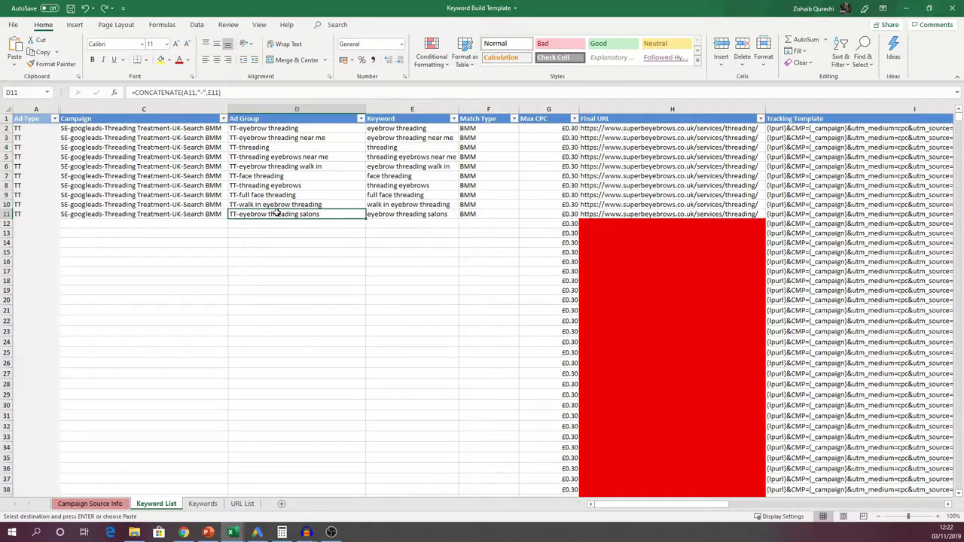
{"action": "left_click", "coordinate": [88, 119]}
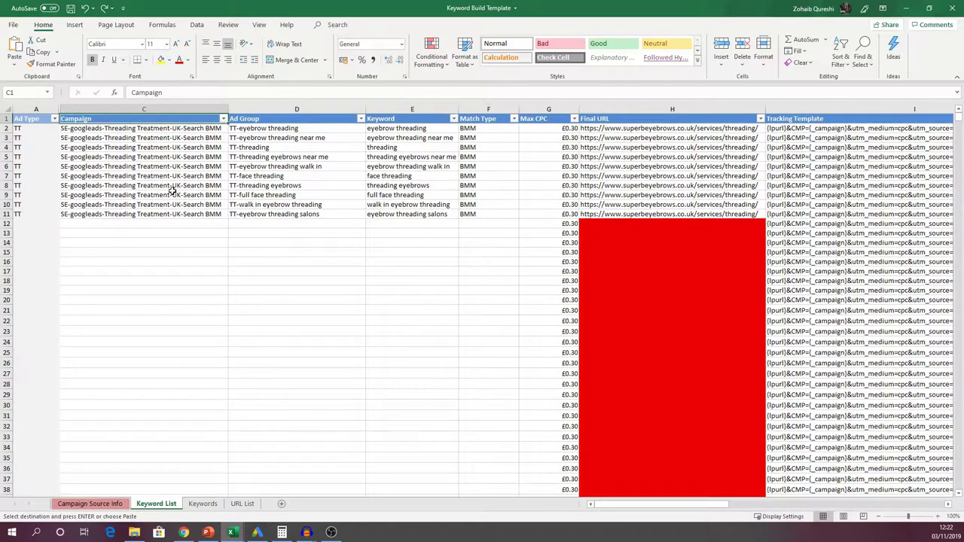
{"action": "key", "text": "ctrl+shift+Down"}
{"action": "key", "text": "ctrl+shift+Right"}
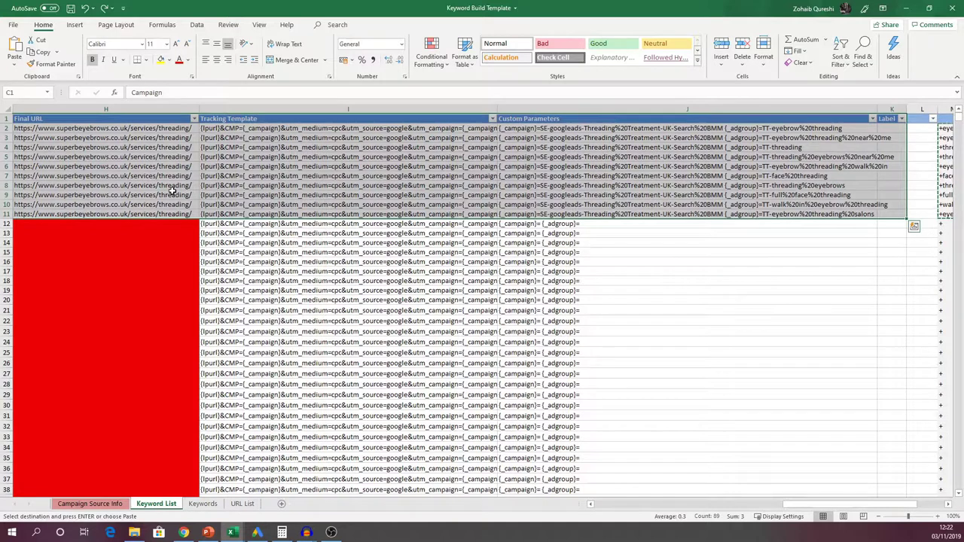
{"action": "left_click", "coordinate": [283, 503]}
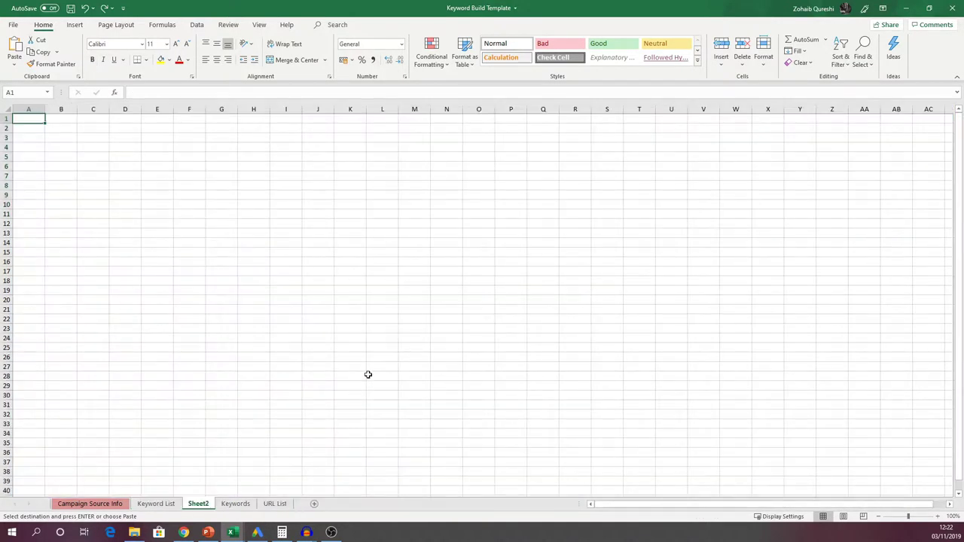
{"action": "key", "text": "ctrl+alt+v"}
{"action": "key", "text": "Return"}
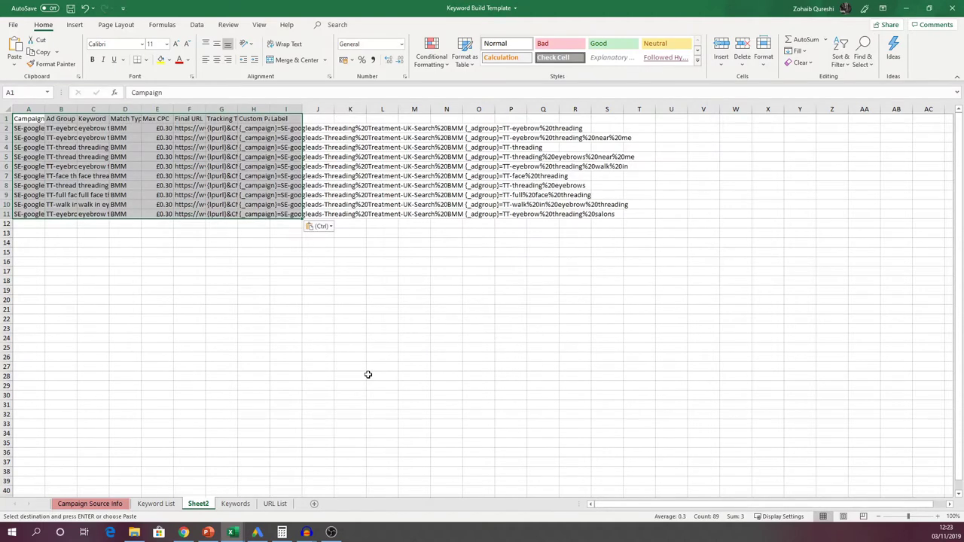
Autofit the widths of the pasted columns in Sheet2 to their contents.
{"action": "left_click_drag", "start_coordinate": [28, 110], "coordinate": [299, 109]}
{"action": "double_click", "coordinate": [299, 109]}
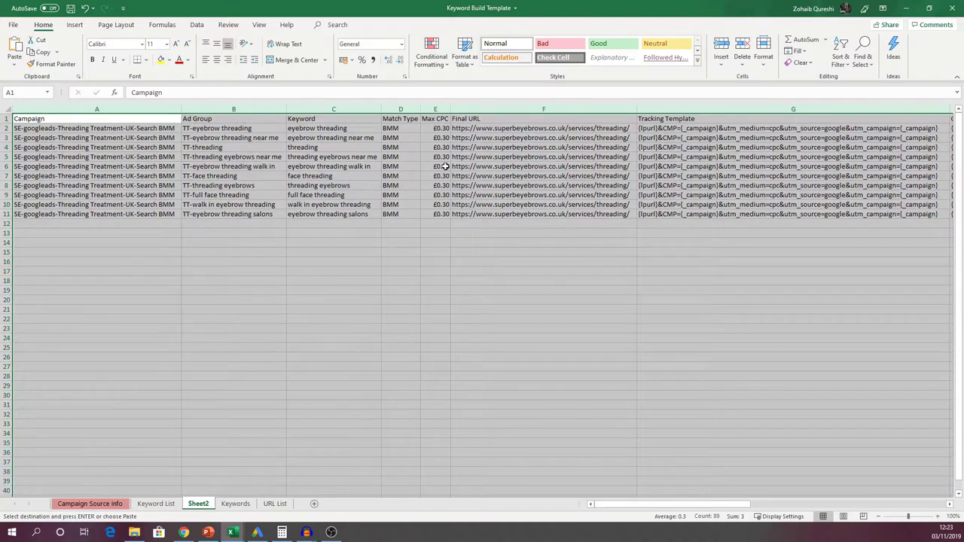
{"action": "left_click", "coordinate": [559, 175]}
Copy the plus-prefixed keywords in M2:M11 of the Keyword List sheet for use in Sheet2's Keyword column.
{"action": "left_click_drag", "start_coordinate": [356, 129], "coordinate": [332, 205]}
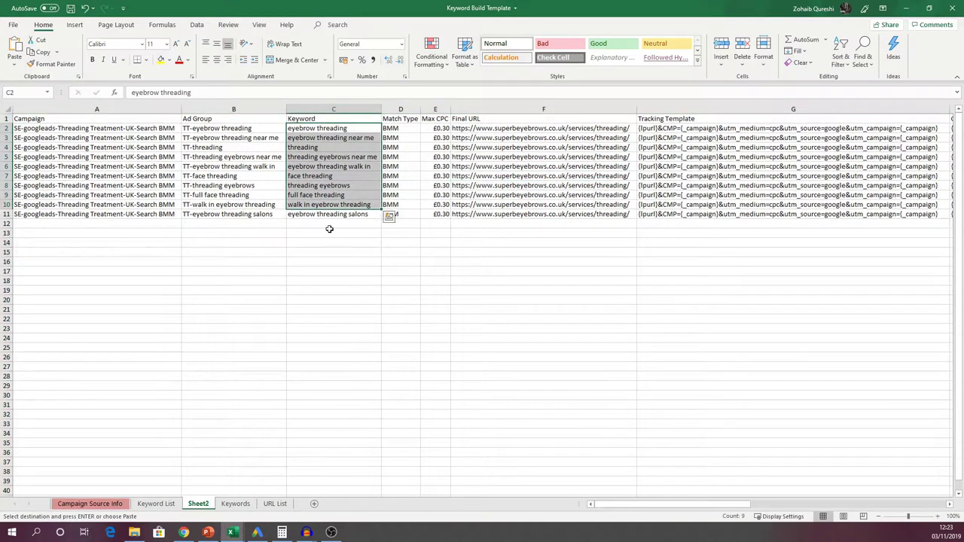
{"action": "left_click", "coordinate": [156, 504]}
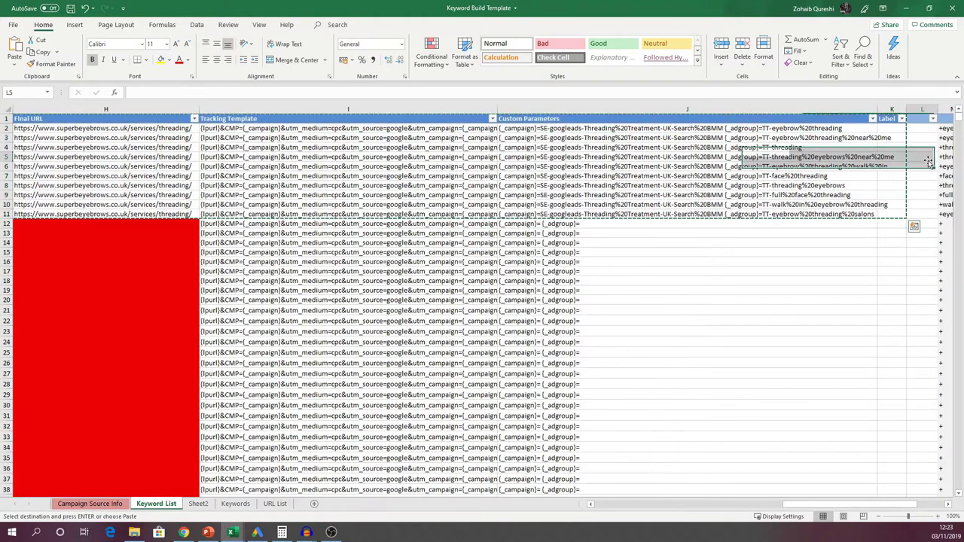
{"action": "left_click", "coordinate": [944, 128]}
{"action": "key", "text": "Right"}
{"action": "key", "text": "Right"}
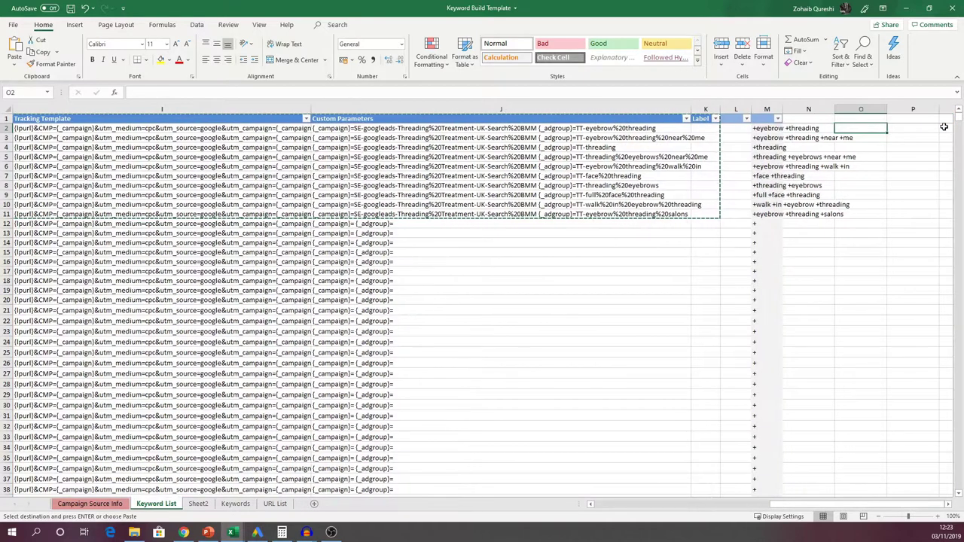
{"action": "left_click_drag", "start_coordinate": [776, 128], "coordinate": [774, 214]}
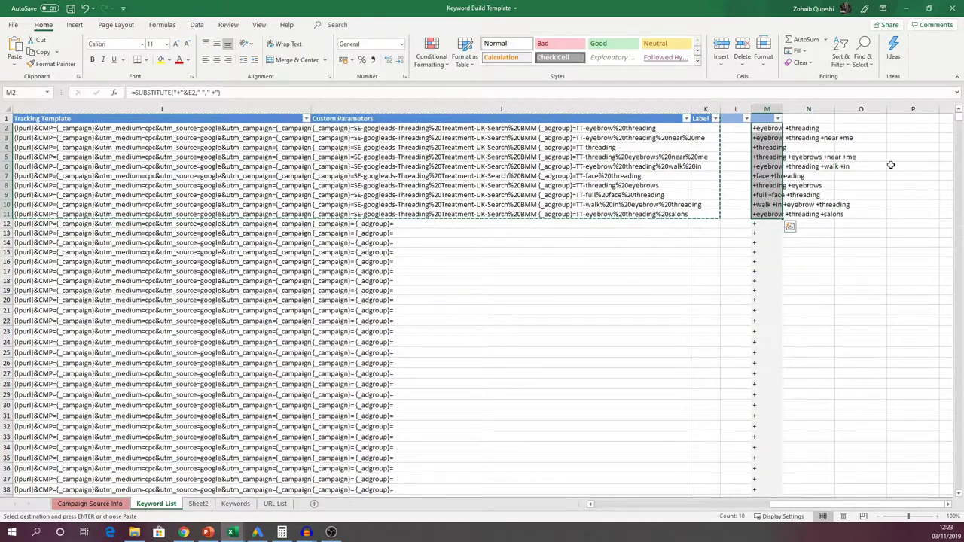
{"action": "key", "text": "ctrl+c"}
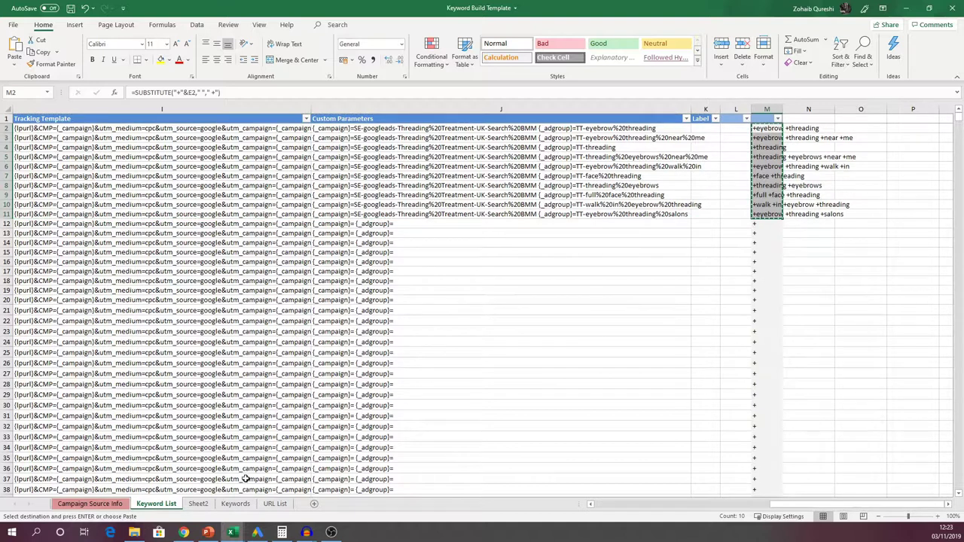
Paste the copied keywords as values and number formats over Sheet2's Keyword column, starting at C2.
{"action": "left_click", "coordinate": [198, 503]}
{"action": "left_click", "coordinate": [327, 128]}
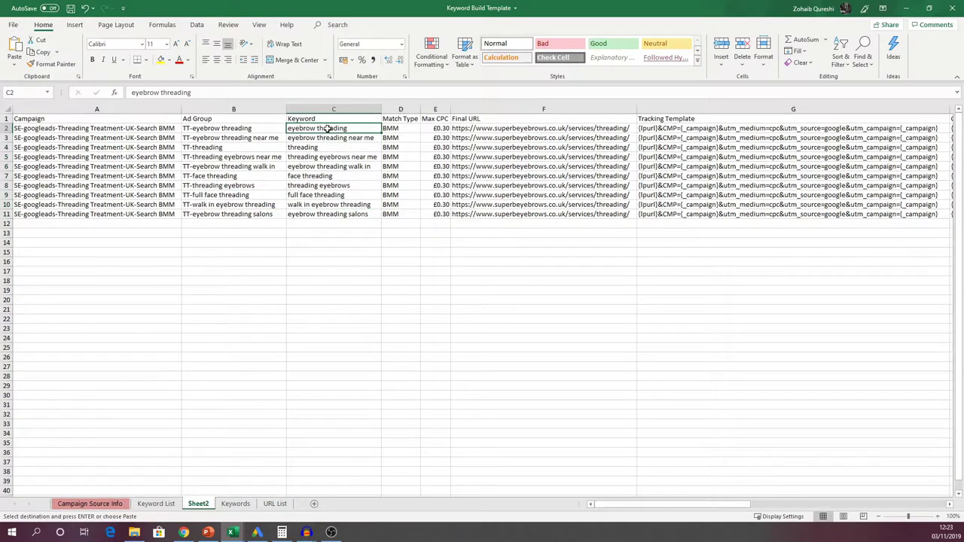
{"action": "key", "text": "ctrl+alt+v"}
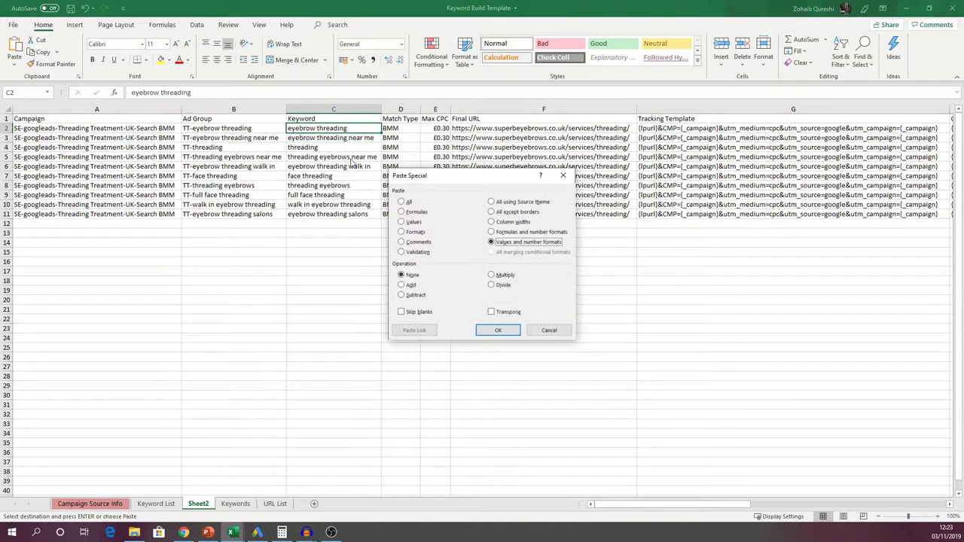
{"action": "key", "text": "Return"}
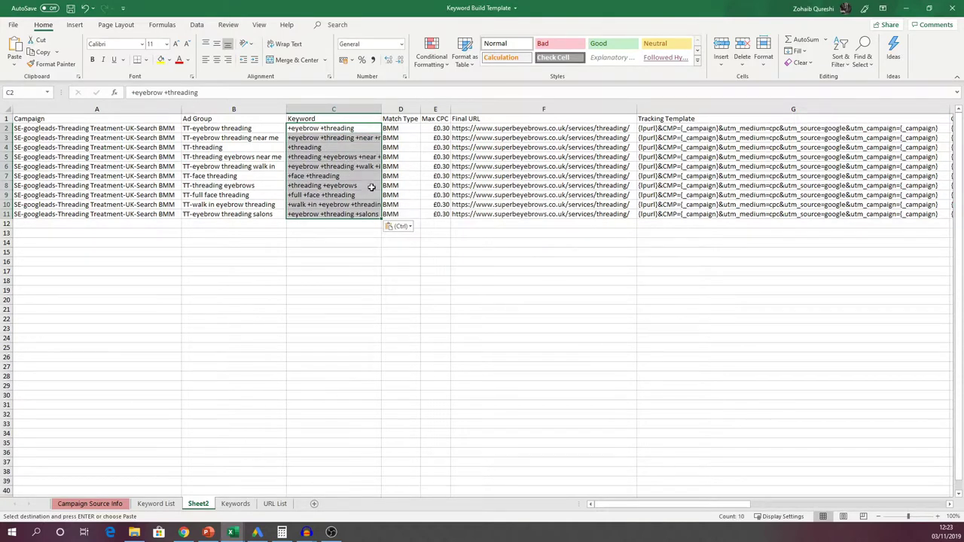
{"action": "left_click", "coordinate": [424, 194]}
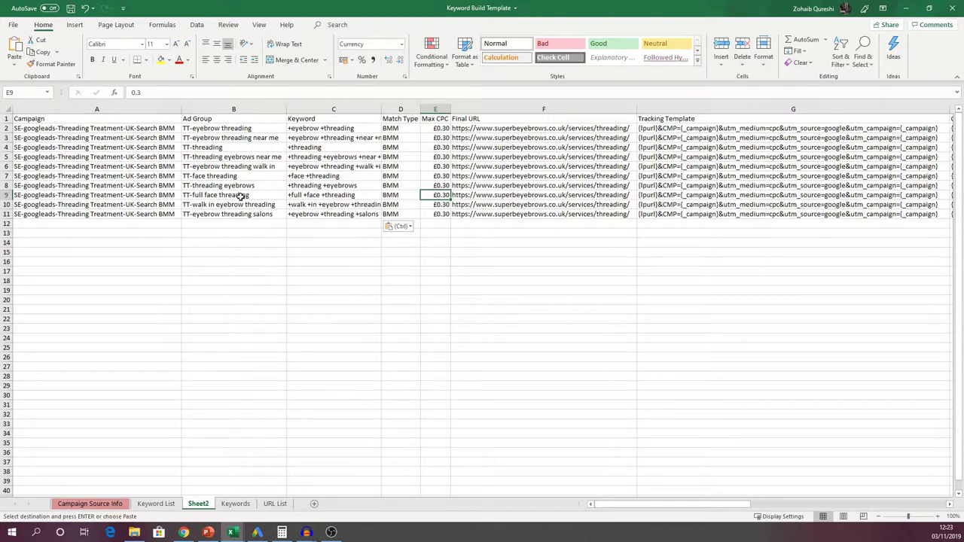
Copy the whole keyword table in Sheet2, A1:I11, from the Campaign to the Label column.
{"action": "left_click", "coordinate": [29, 118]}
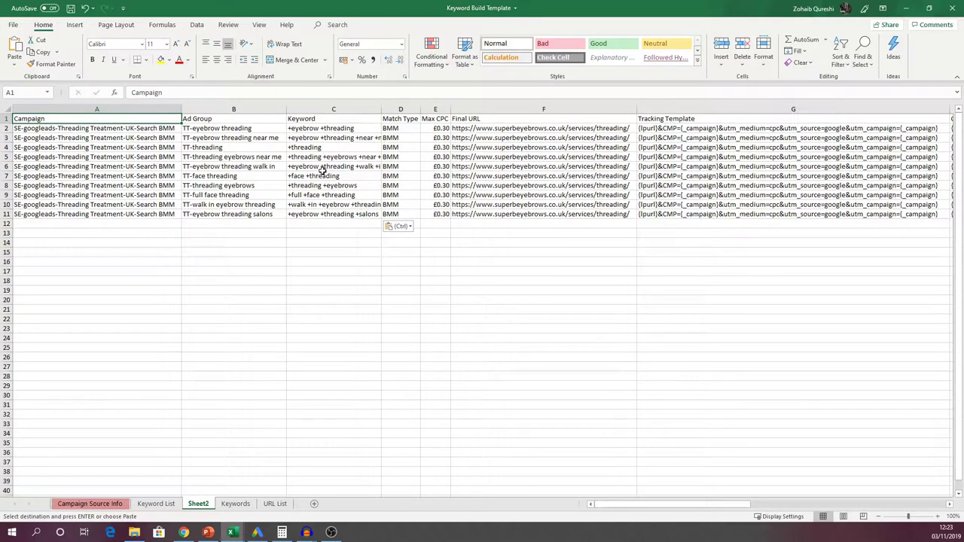
{"action": "key", "text": "ctrl+shift+Down"}
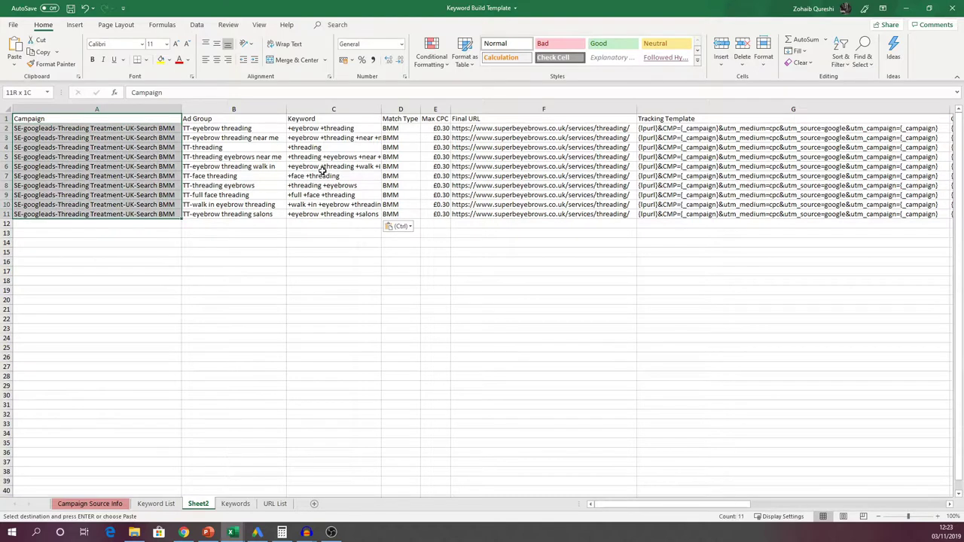
{"action": "key", "text": "ctrl+shift+Right"}
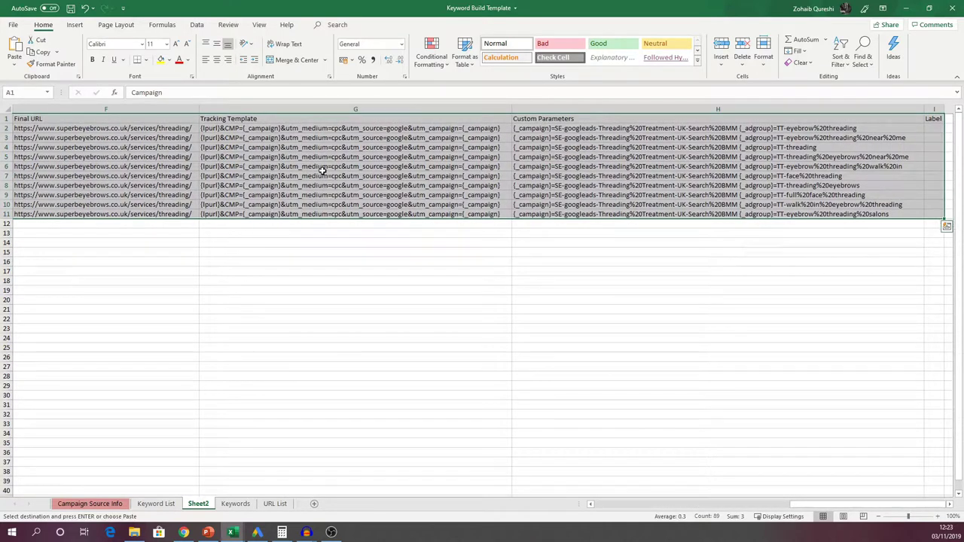
{"action": "key", "text": "ctrl+c"}
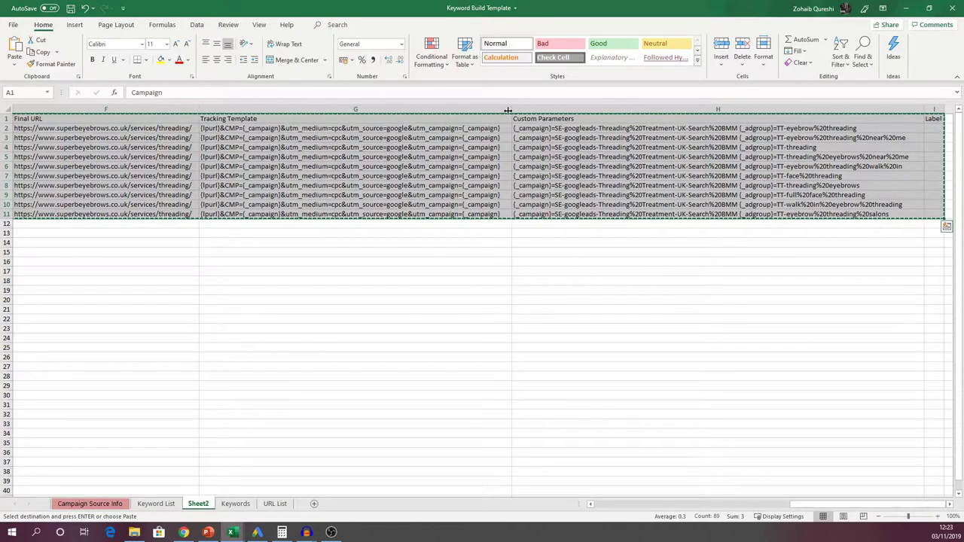
Switch to Google Ads Editor and load the copied table into a Make multiple changes import for the whole account's keywords.
{"action": "left_click", "coordinate": [257, 532]}
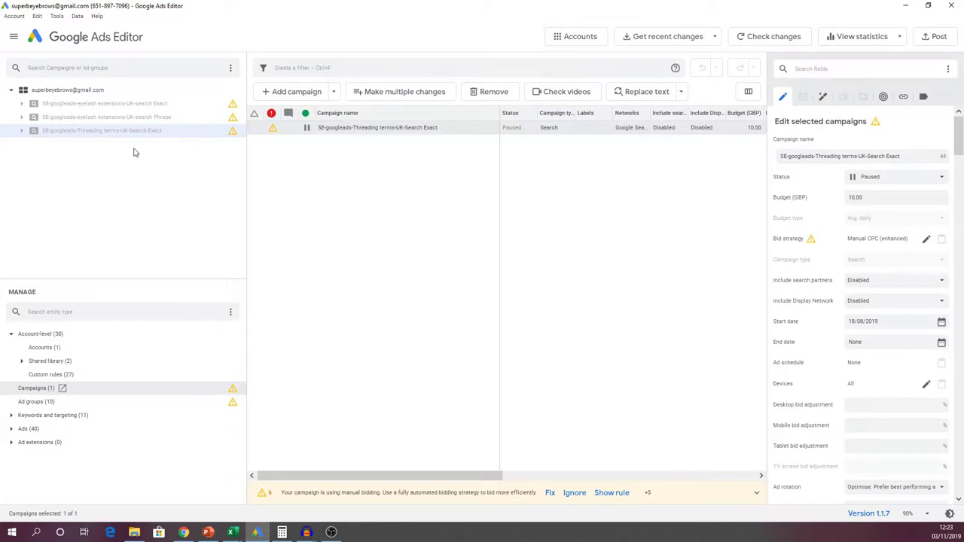
{"action": "left_click", "coordinate": [68, 91]}
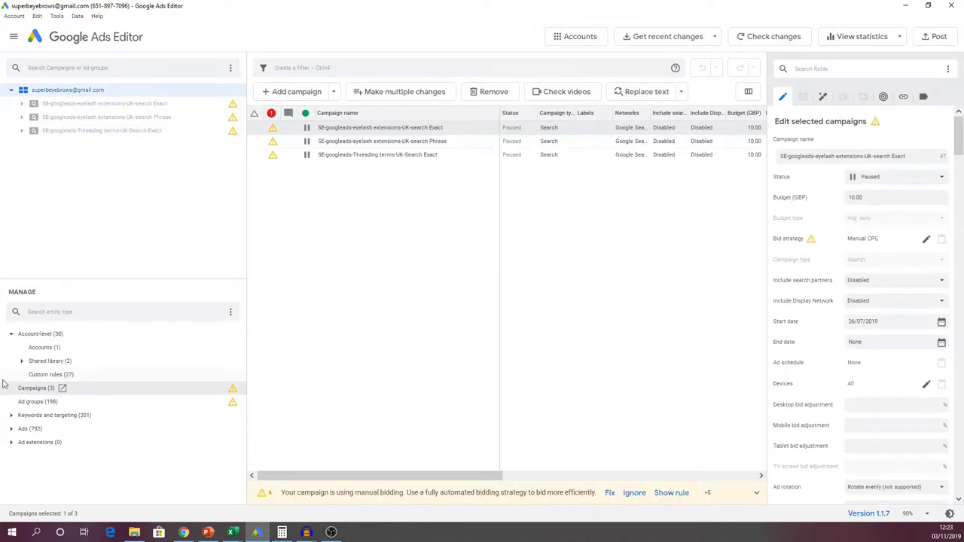
{"action": "left_click", "coordinate": [12, 416]}
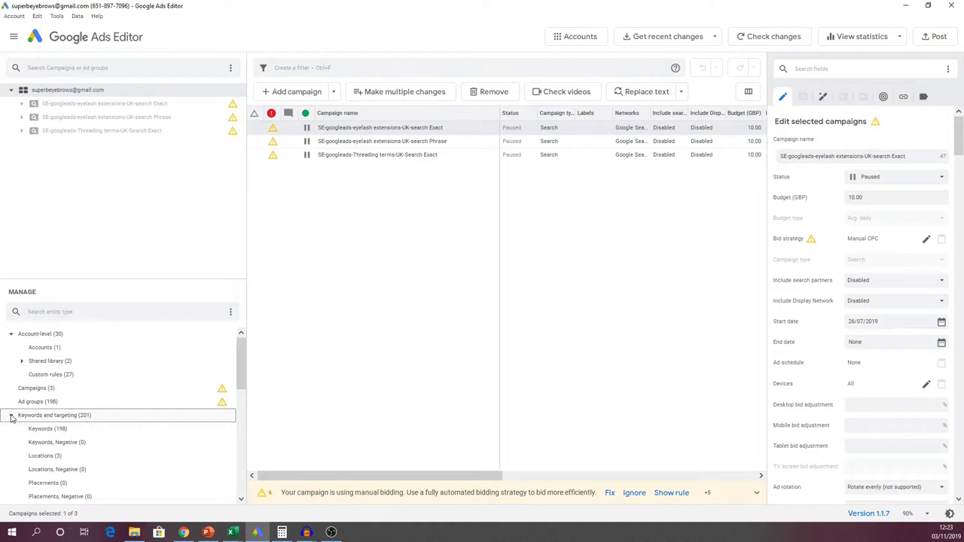
{"action": "left_click", "coordinate": [48, 430]}
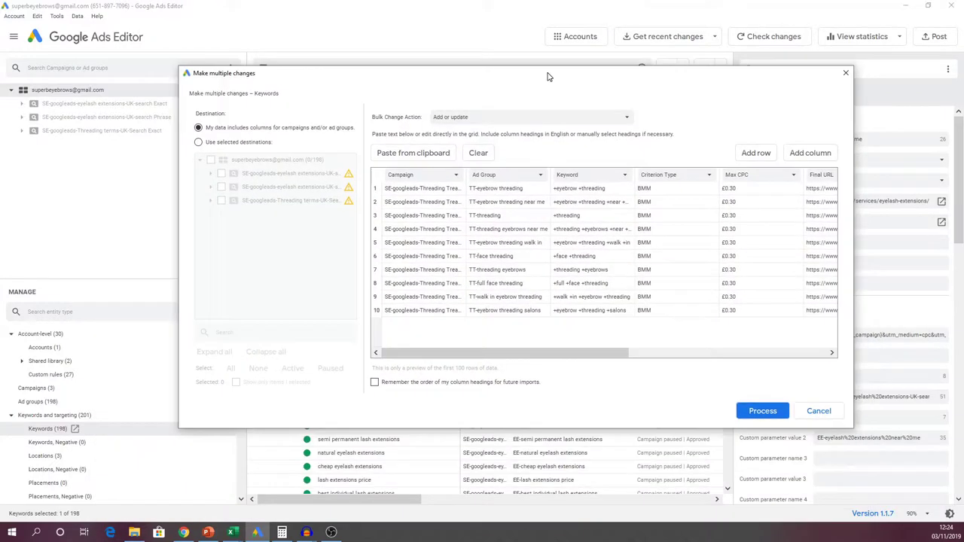
{"action": "left_click_drag", "start_coordinate": [547, 75], "coordinate": [542, 22]}
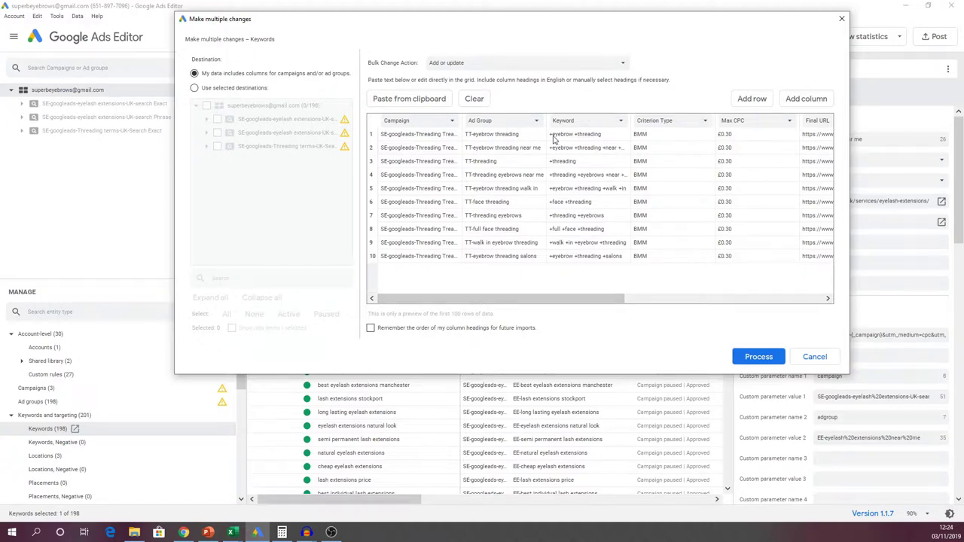
Check the import's column headings from Ad Group to Custom parameters, process the rows, and finish to review the changes.
{"action": "left_click_drag", "start_coordinate": [578, 298], "coordinate": [629, 298]}
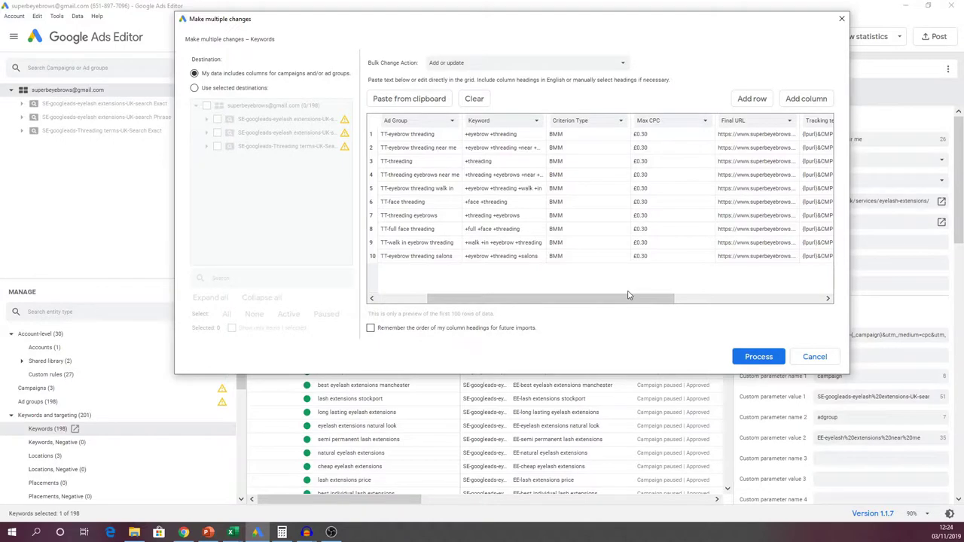
{"action": "left_click", "coordinate": [620, 122]}
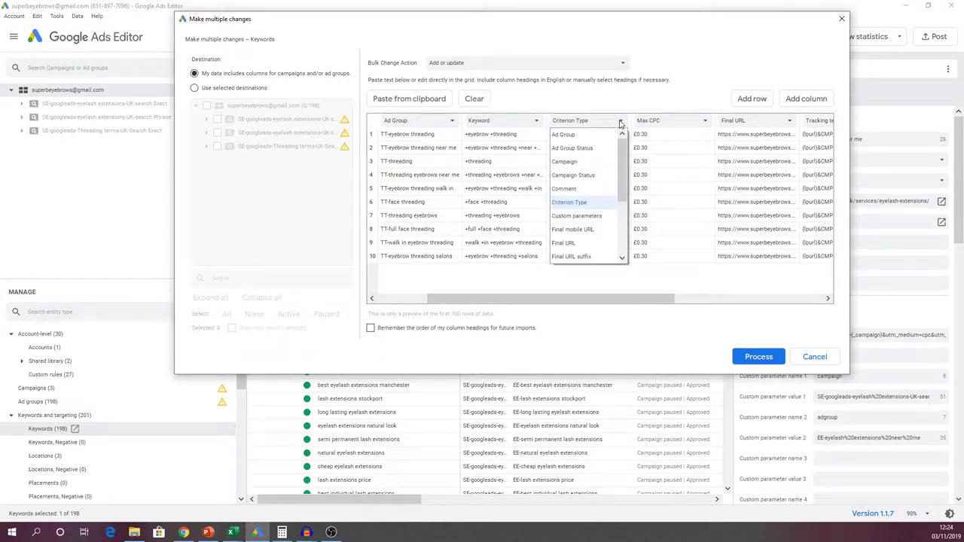
{"action": "left_click", "coordinate": [621, 124]}
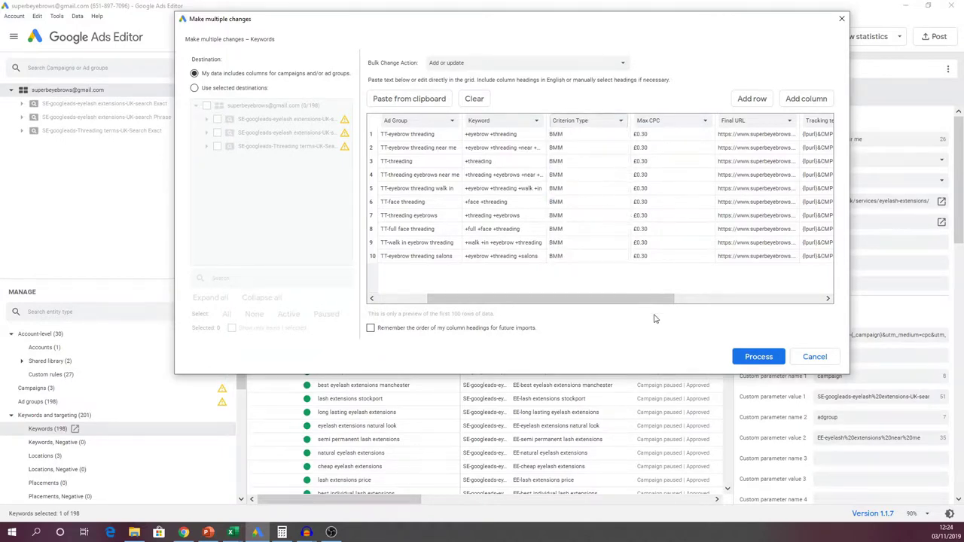
{"action": "left_click_drag", "start_coordinate": [658, 299], "coordinate": [755, 304]}
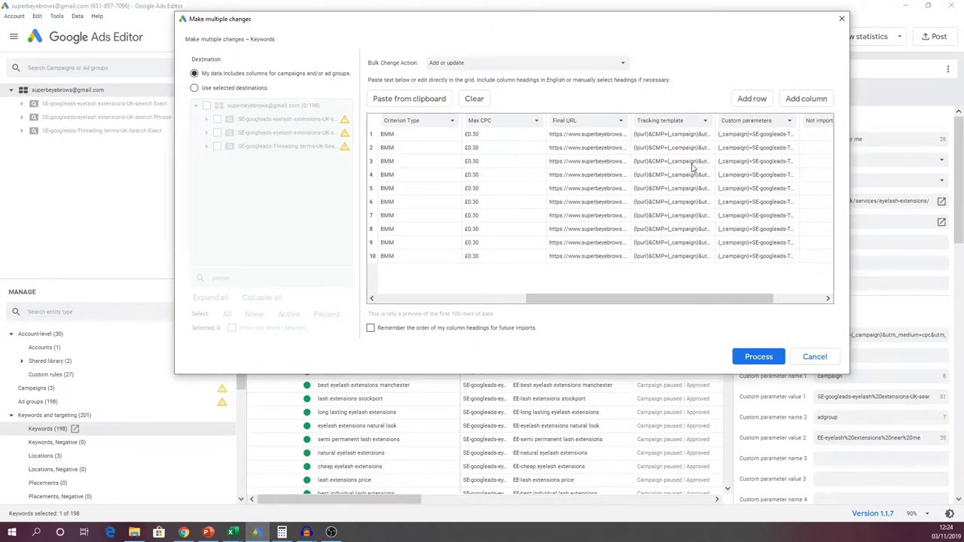
{"action": "double_click", "coordinate": [799, 120]}
{"action": "left_click", "coordinate": [767, 357]}
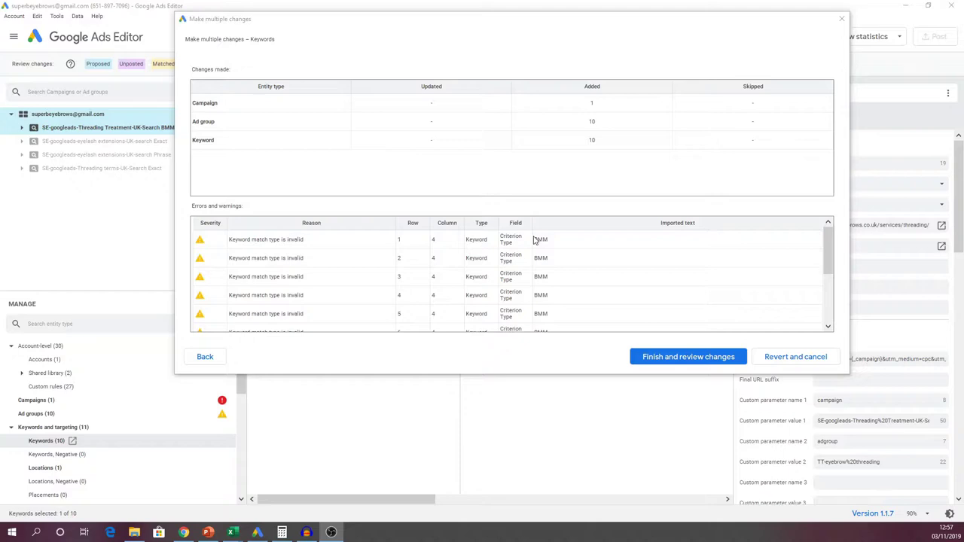
{"action": "left_click", "coordinate": [703, 359]}
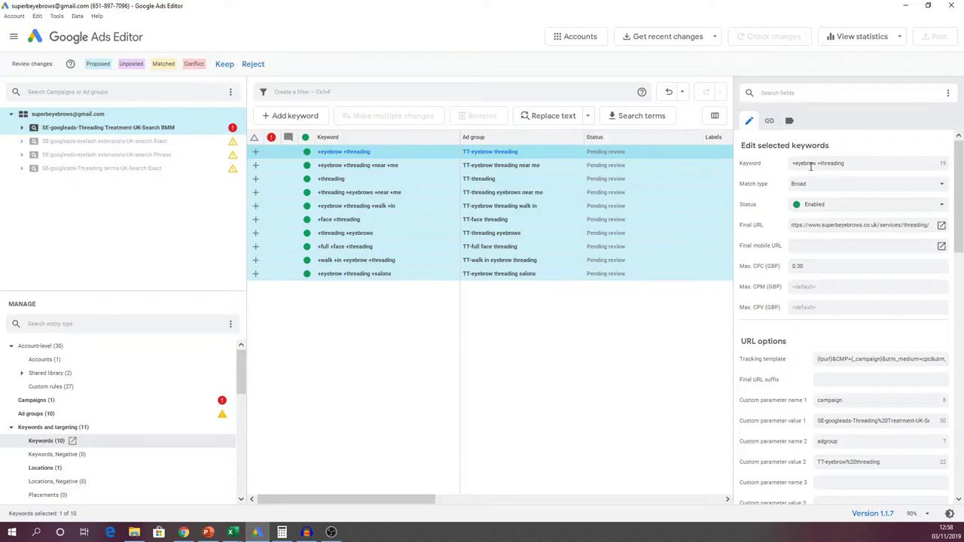
Review the match type and URL options of several proposed Threading Treatment BMM keywords, and keep the proposed changes.
{"action": "left_click", "coordinate": [491, 166]}
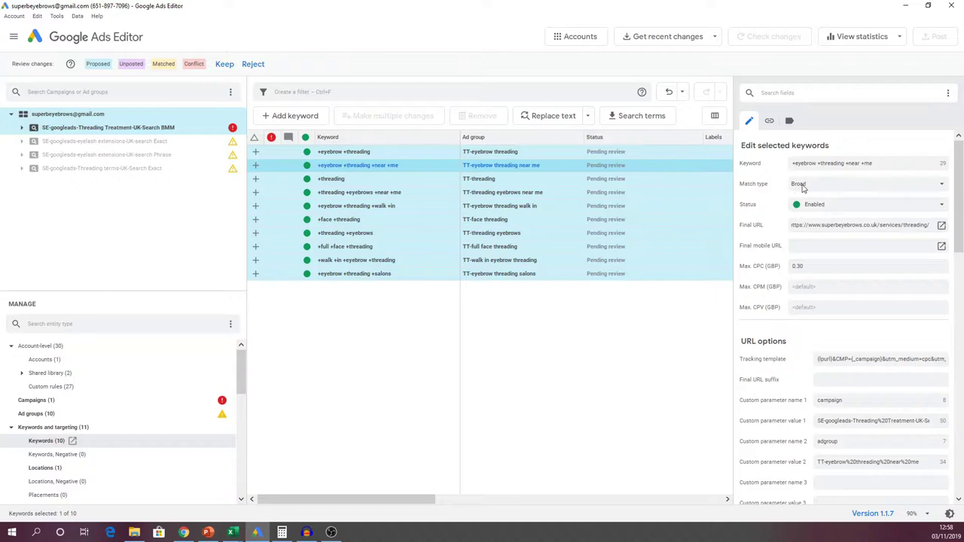
{"action": "left_click", "coordinate": [495, 182]}
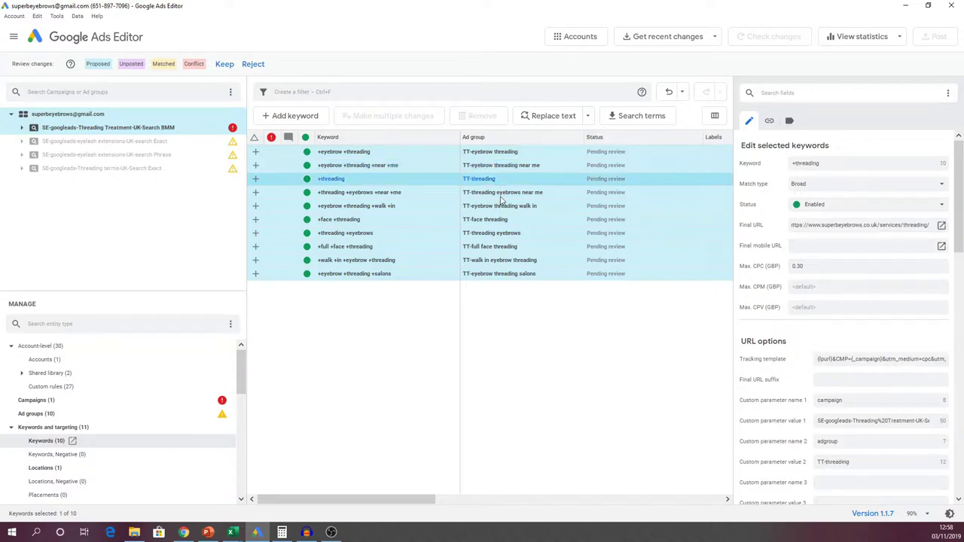
{"action": "left_click", "coordinate": [504, 194]}
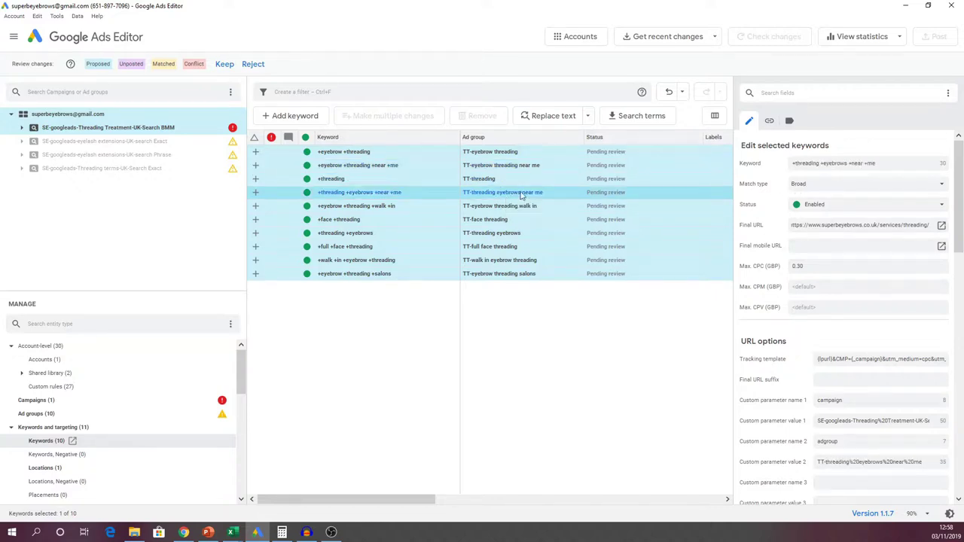
{"action": "left_click", "coordinate": [515, 206]}
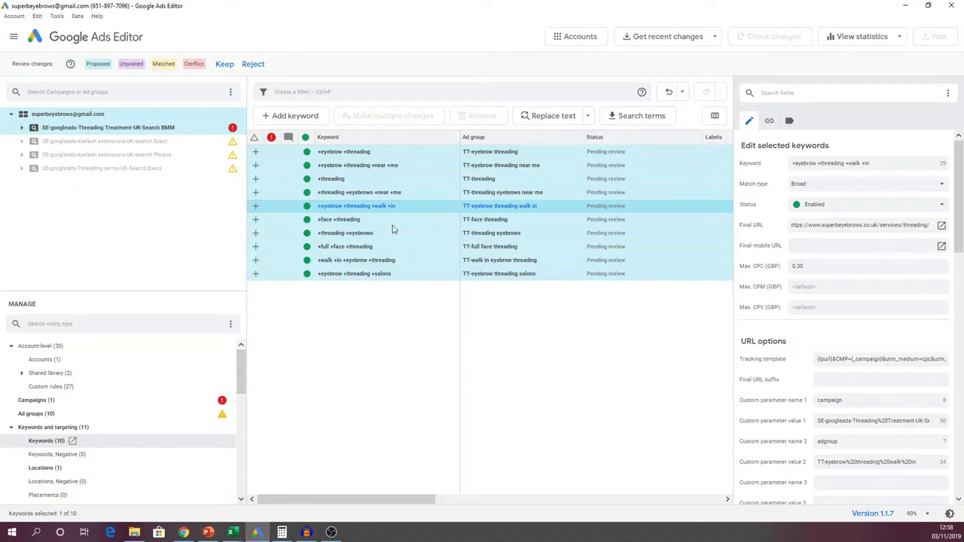
{"action": "left_click", "coordinate": [769, 122]}
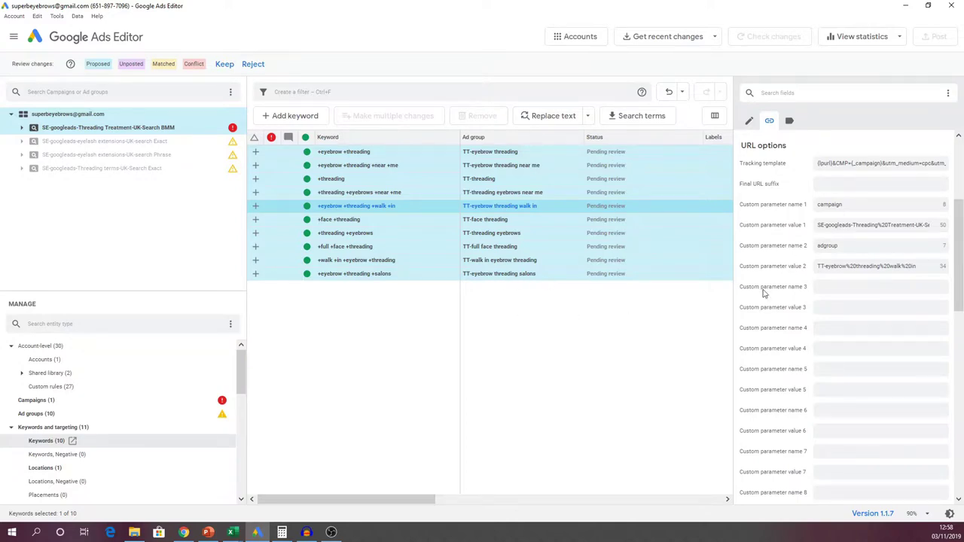
{"action": "left_click", "coordinate": [504, 193]}
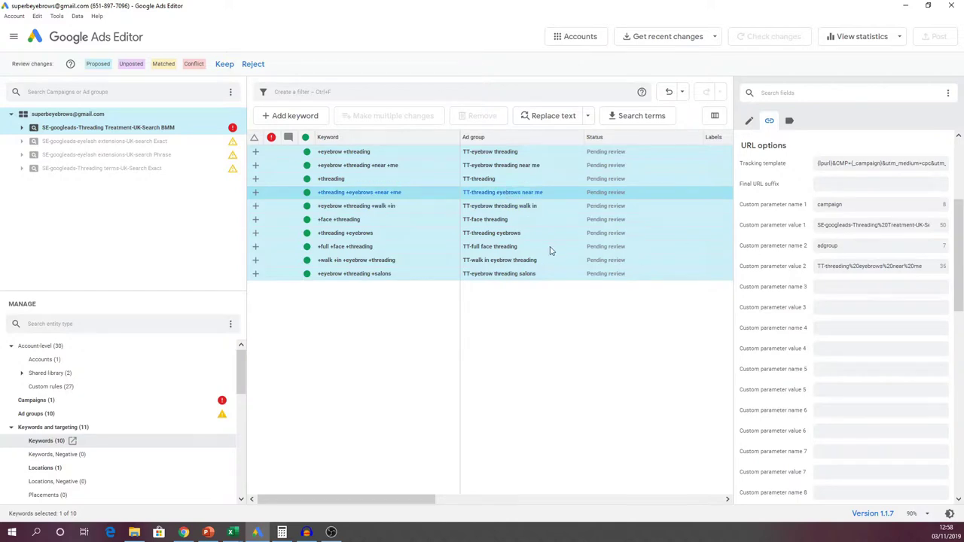
{"action": "left_click", "coordinate": [523, 249]}
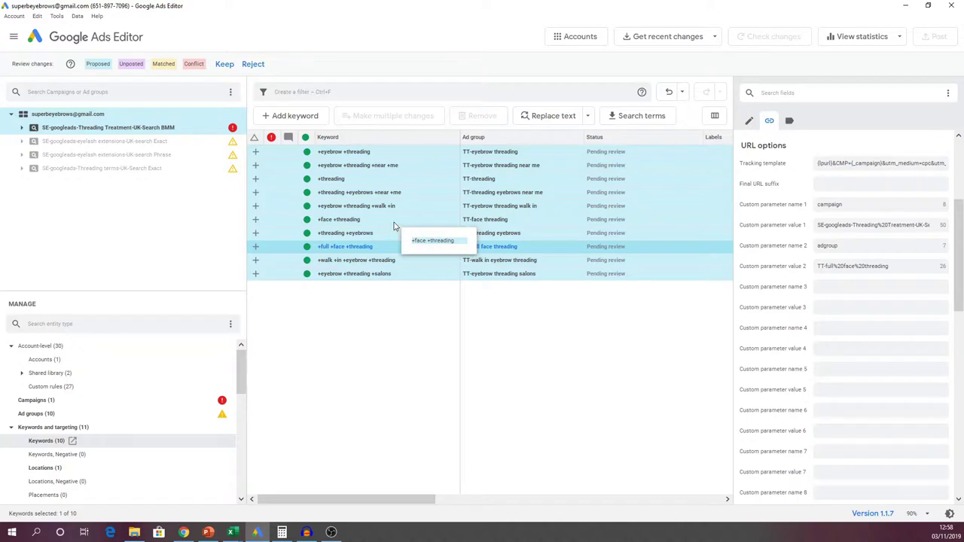
{"action": "left_click", "coordinate": [223, 65]}
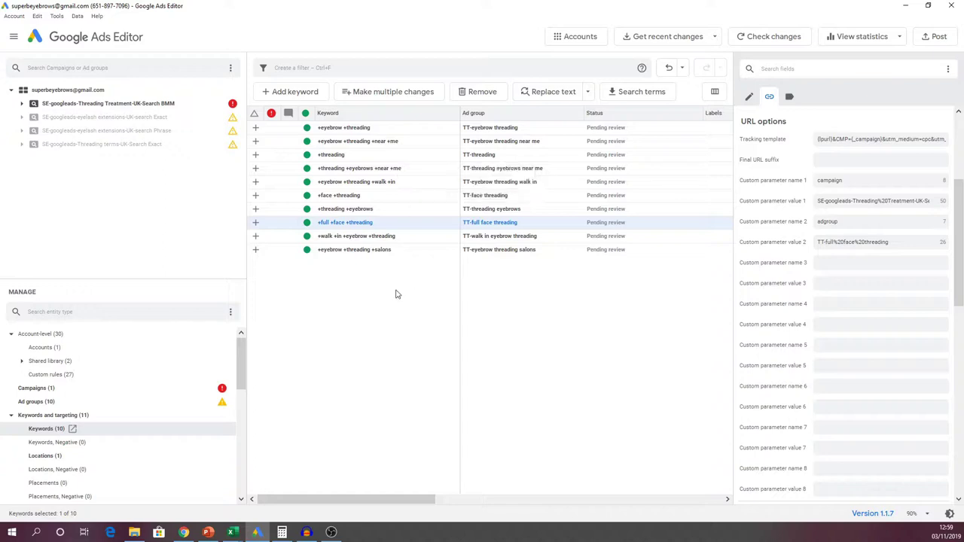
Switch to the Ad Build Template workbook in Excel.
{"action": "left_click", "coordinate": [235, 531]}
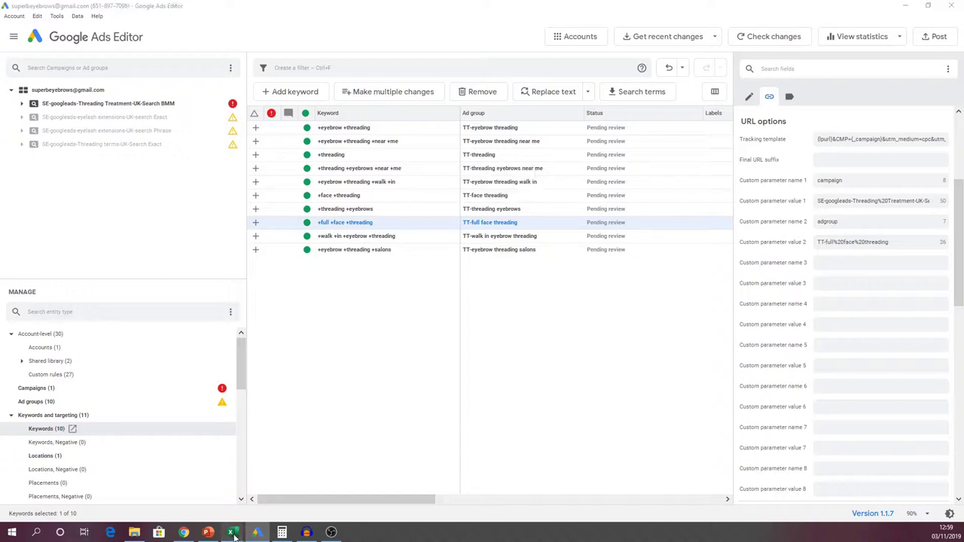
{"action": "left_click", "coordinate": [125, 491]}
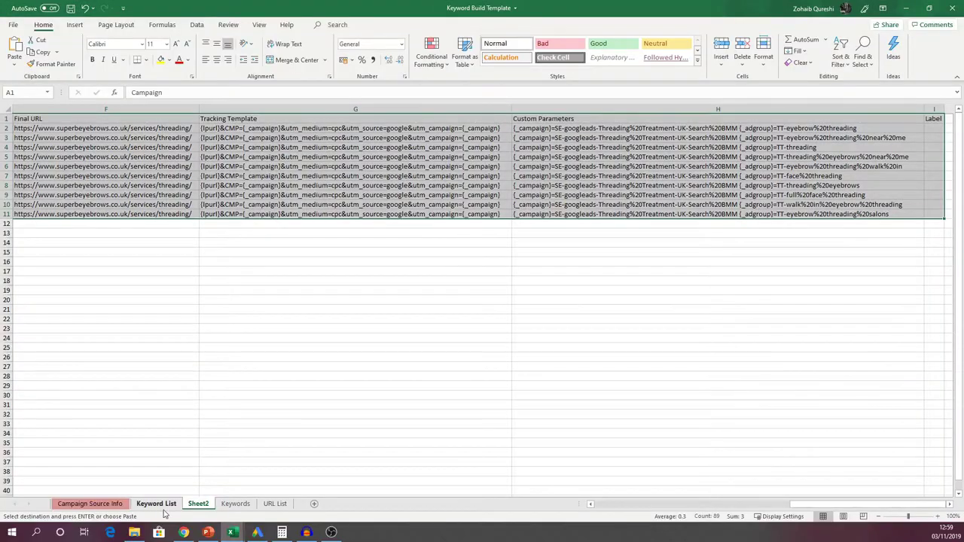
{"action": "mouse_move", "coordinate": [228, 533]}
{"action": "left_click", "coordinate": [339, 490]}
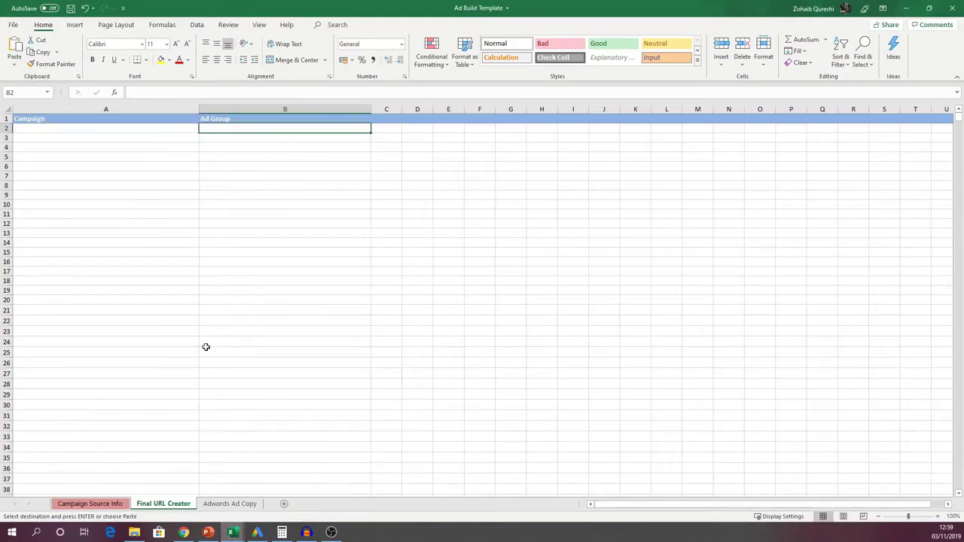
Copy the Campaign and Ad Group values of the ten Threading Treatment keywords from the Keyword List sheet of the Keyword Build Template workbook.
{"action": "left_click", "coordinate": [148, 130]}
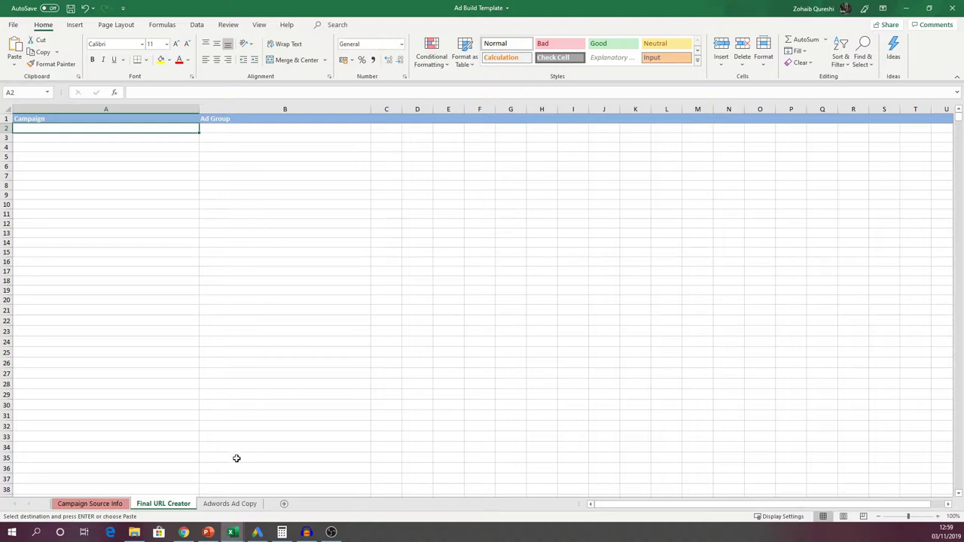
{"action": "mouse_move", "coordinate": [233, 532]}
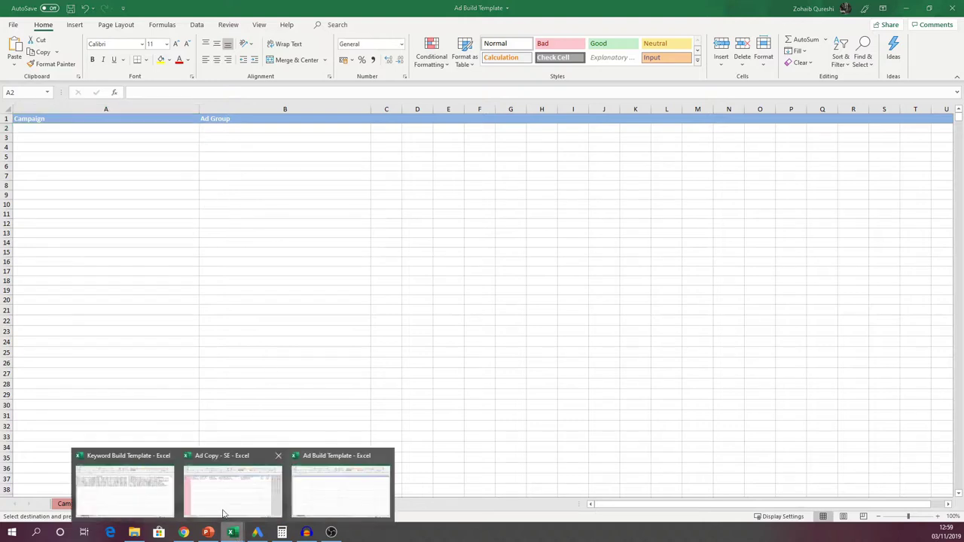
{"action": "left_click", "coordinate": [127, 494]}
{"action": "left_click", "coordinate": [156, 504]}
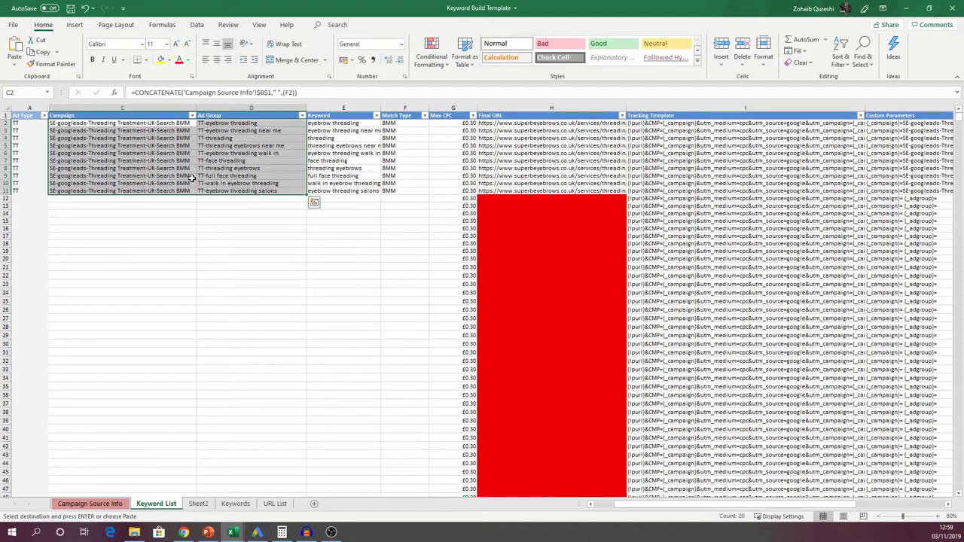
{"action": "left_click", "coordinate": [151, 124]}
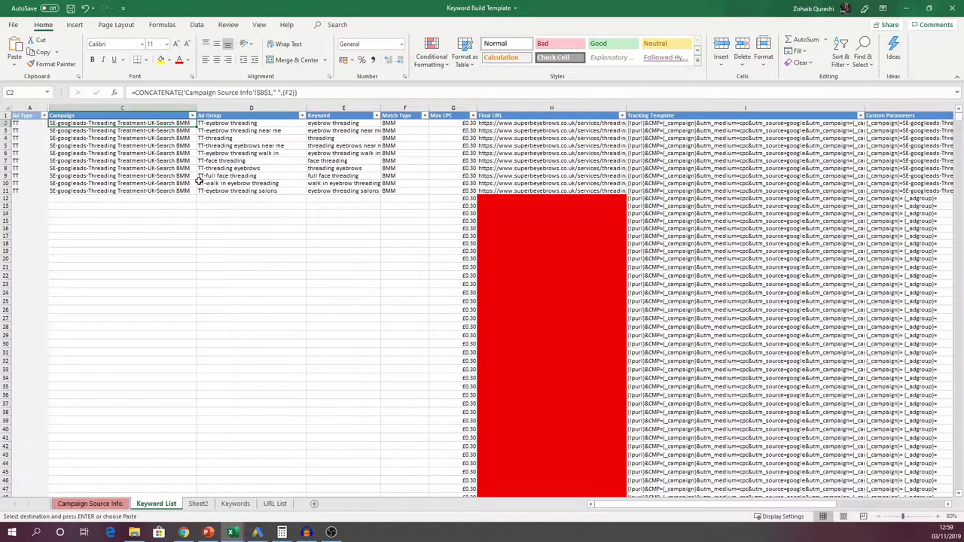
{"action": "key", "text": "ctrl+v"}
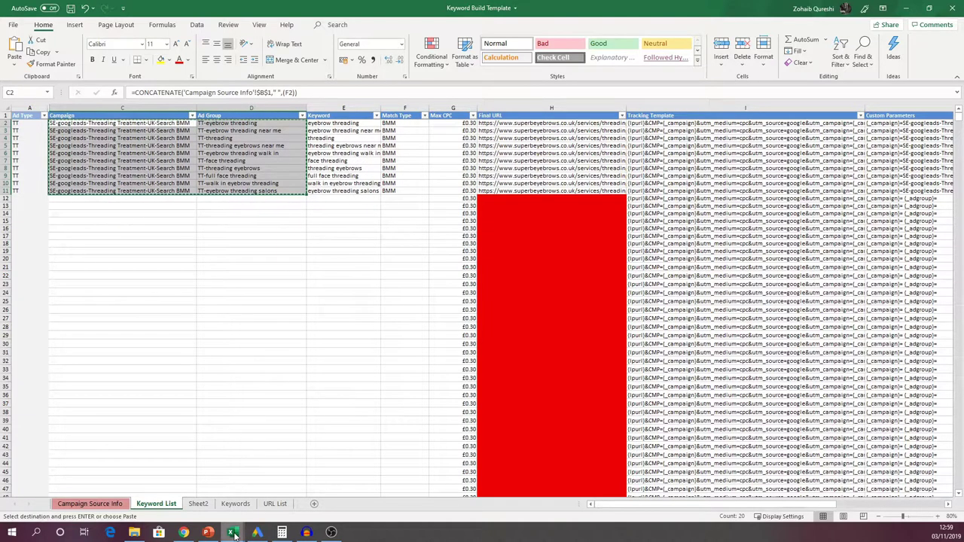
Paste the copied campaigns and ad groups as values and number formats into the Final URL Creator sheet of Ad Build Template, starting at A2.
{"action": "mouse_move", "coordinate": [233, 533]}
{"action": "left_click", "coordinate": [233, 490]}
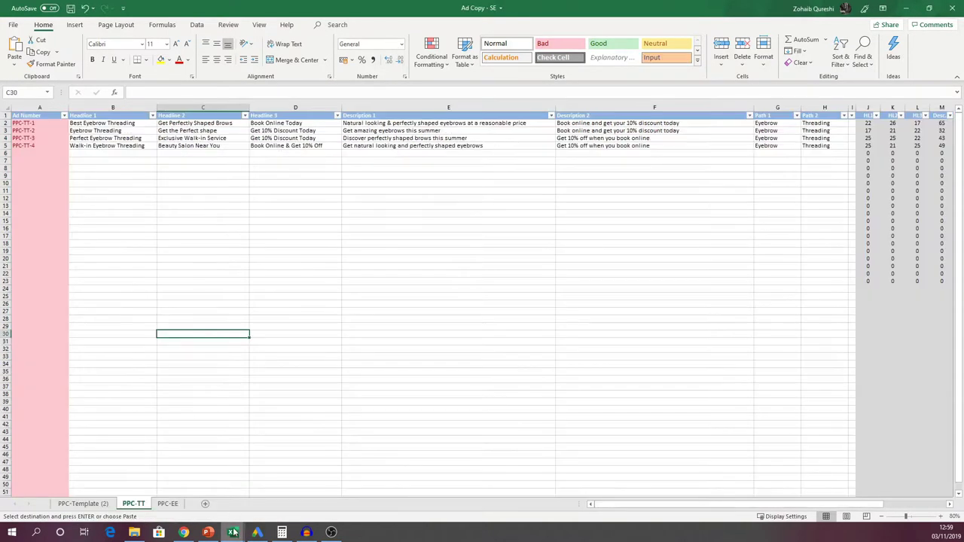
{"action": "left_click", "coordinate": [314, 493]}
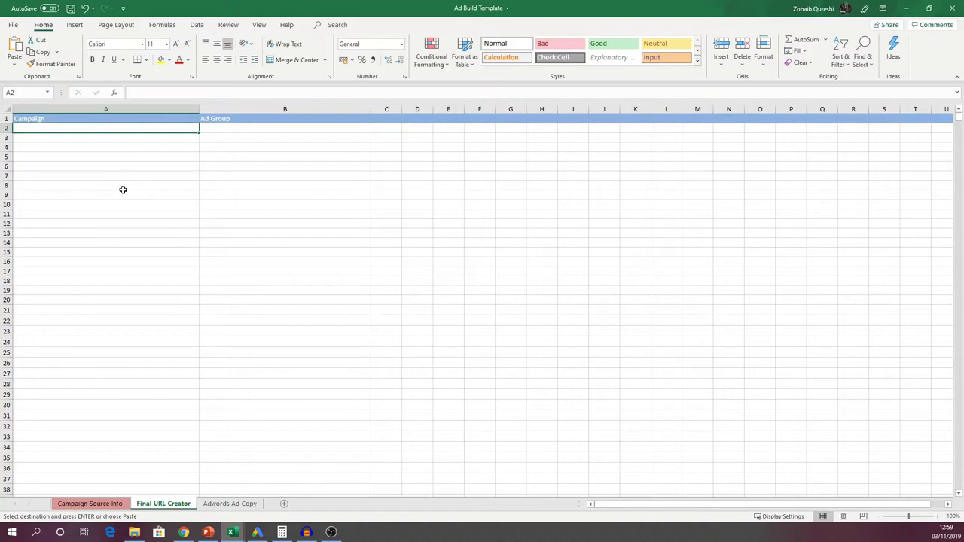
{"action": "key", "text": "ctrl+alt+v"}
{"action": "key", "text": "u"}
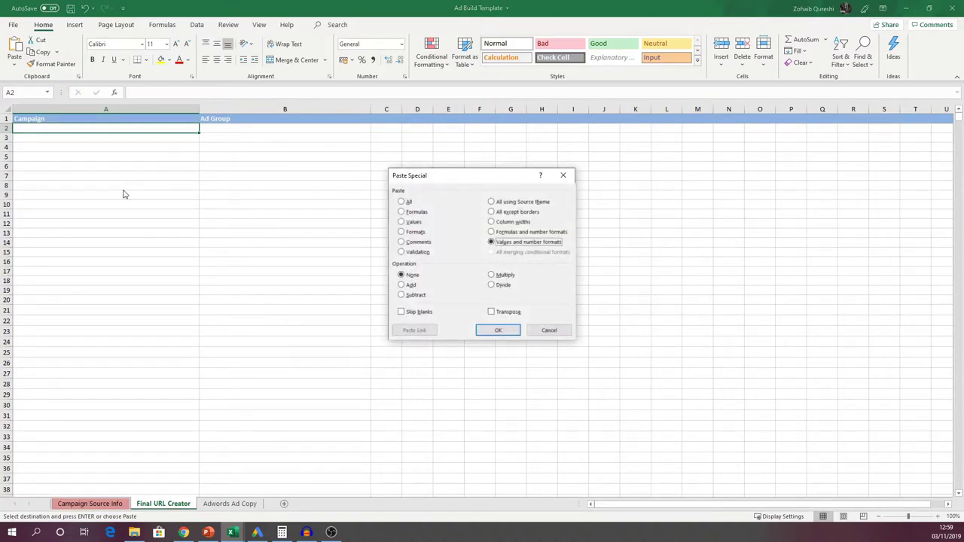
{"action": "key", "text": "Return"}
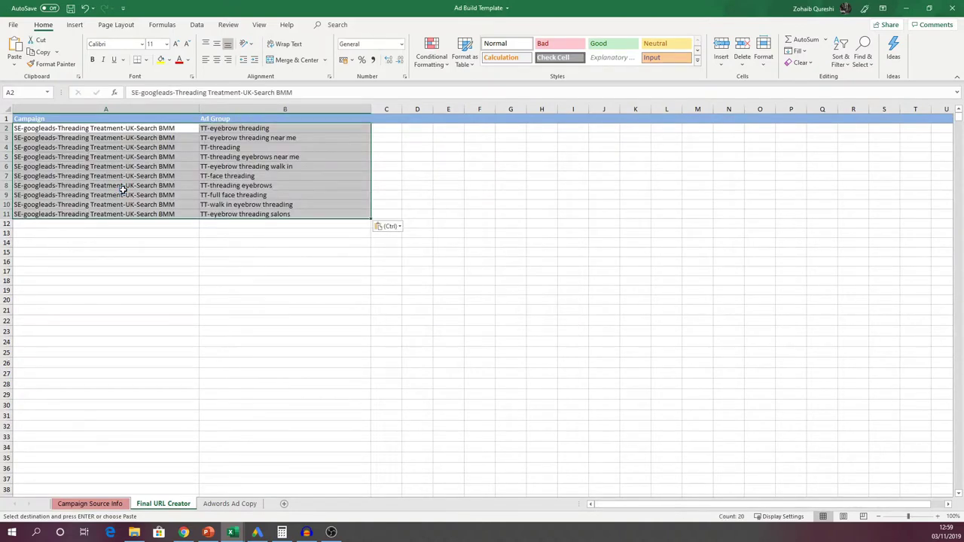
{"action": "left_click", "coordinate": [173, 234]}
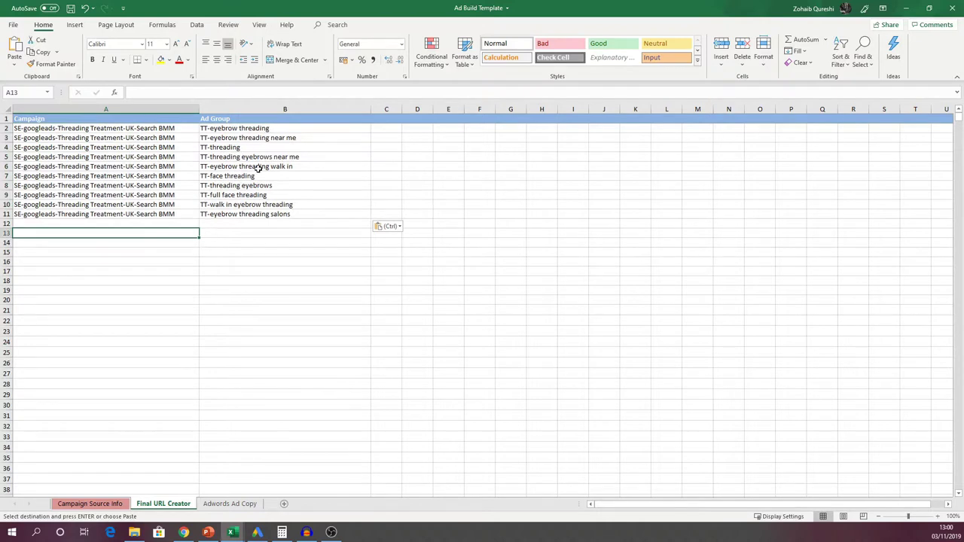
Open the Adwords Ad Copy sheet and examine the repeated ad rows of the TT-eyebrow threading ad group.
{"action": "left_click", "coordinate": [234, 505]}
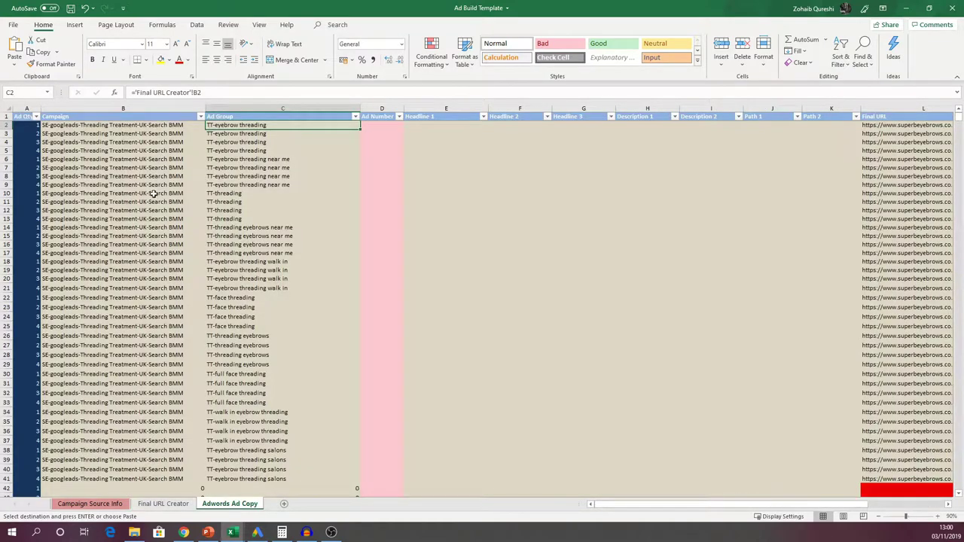
{"action": "left_click", "coordinate": [252, 133]}
{"action": "left_click", "coordinate": [251, 142]}
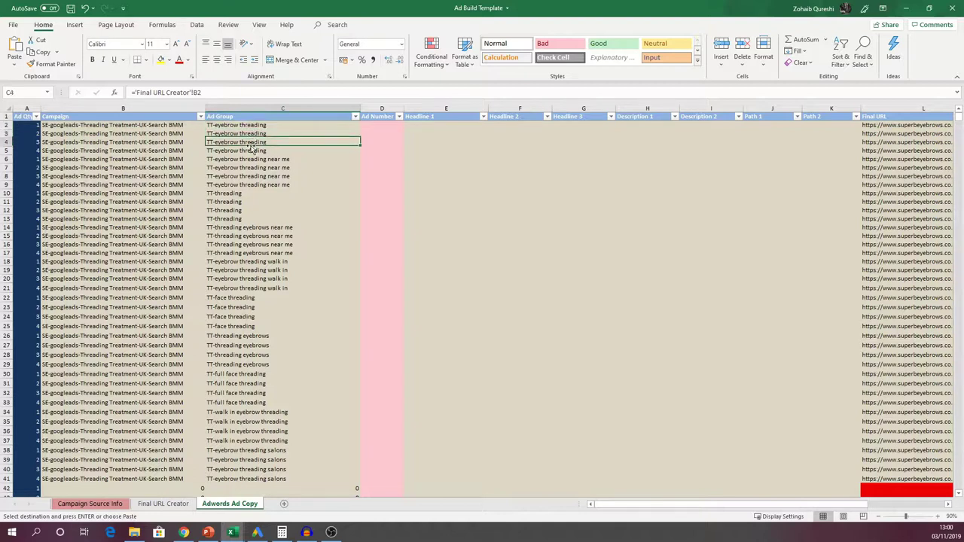
{"action": "left_click", "coordinate": [252, 150]}
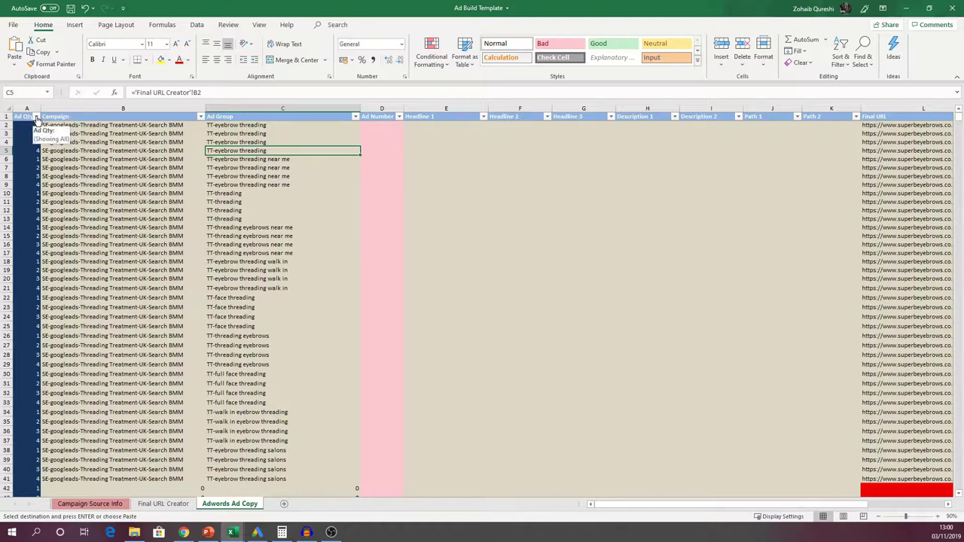
Filter the Ad Qty column to show only 1, and check the campaign and ad group rows listed.
{"action": "left_click", "coordinate": [37, 118]}
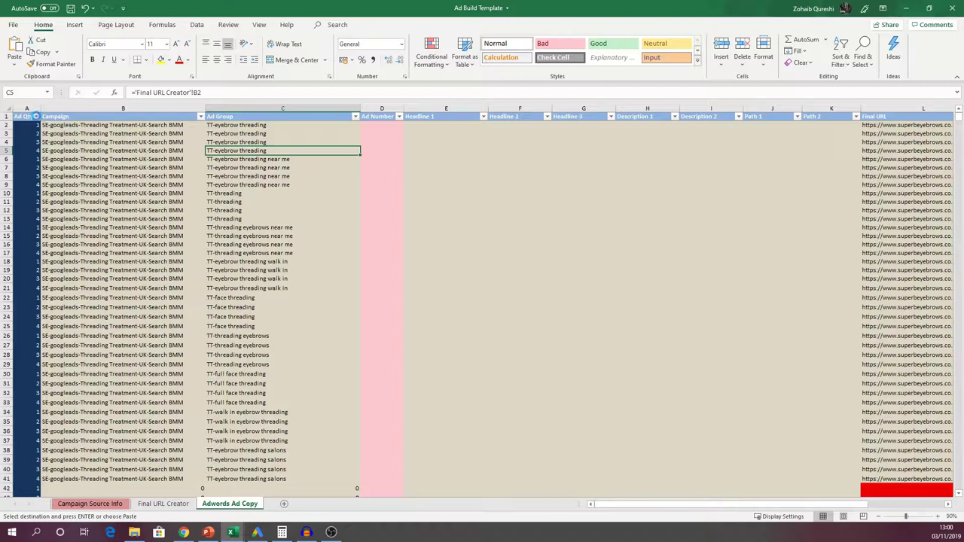
{"action": "left_click", "coordinate": [29, 221]}
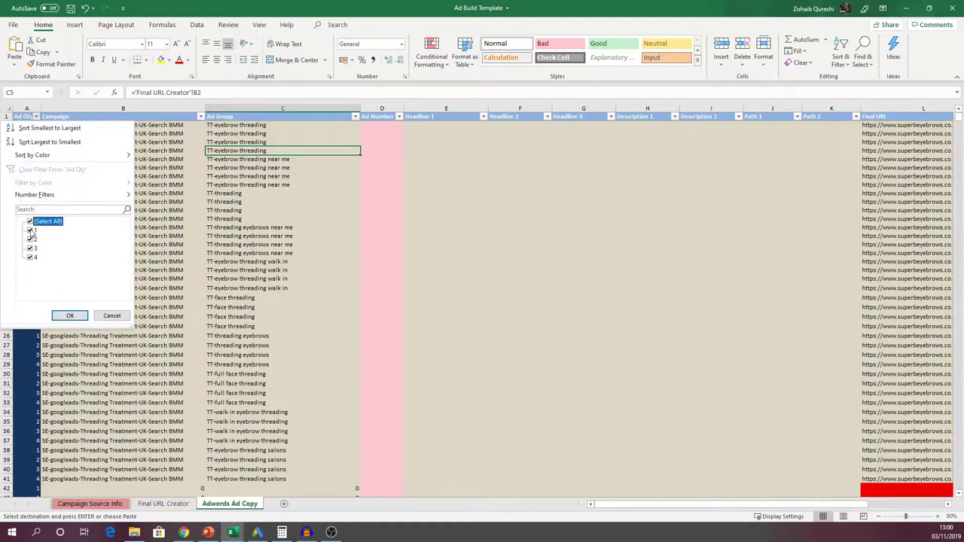
{"action": "left_click", "coordinate": [30, 230]}
{"action": "left_click", "coordinate": [70, 314]}
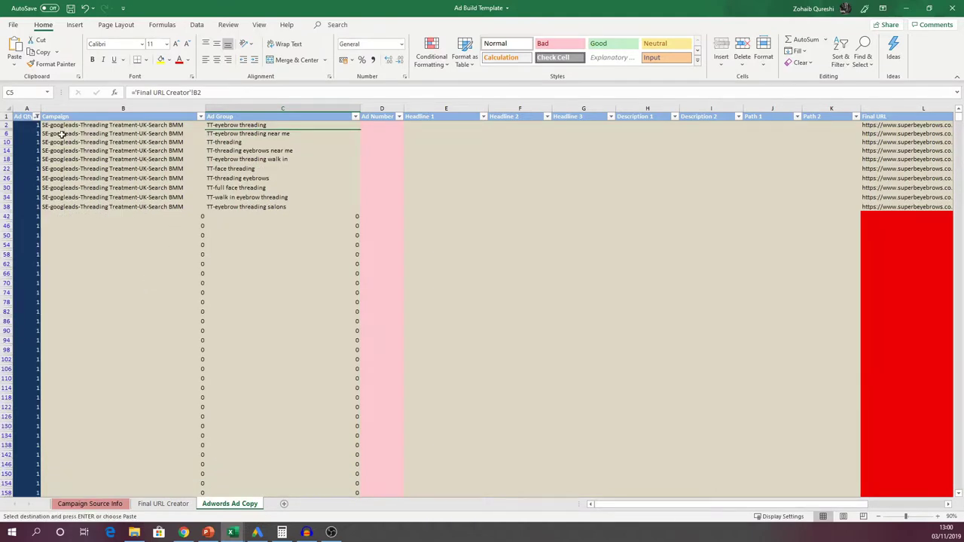
{"action": "left_click", "coordinate": [96, 127]}
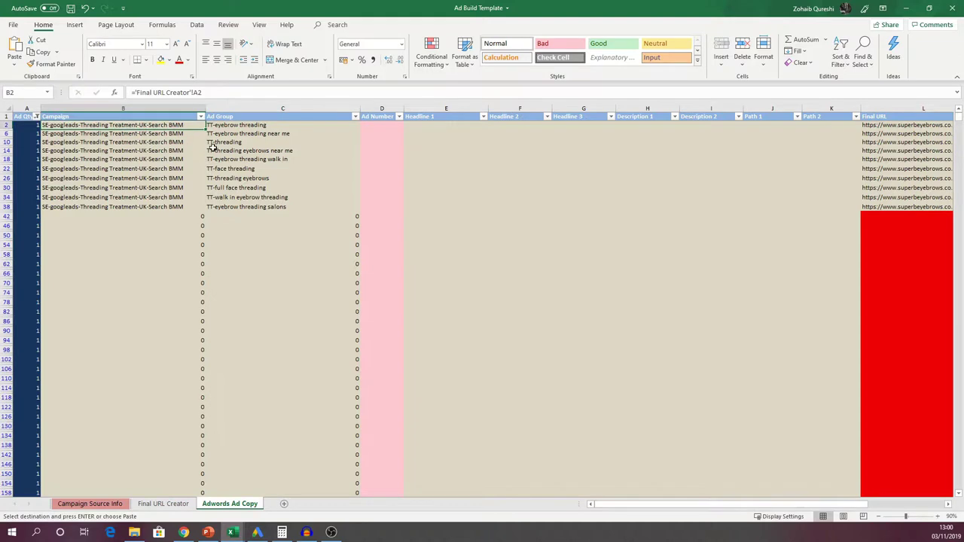
{"action": "left_click_drag", "start_coordinate": [265, 125], "coordinate": [268, 207]}
{"action": "key", "text": "ctrl+v"}
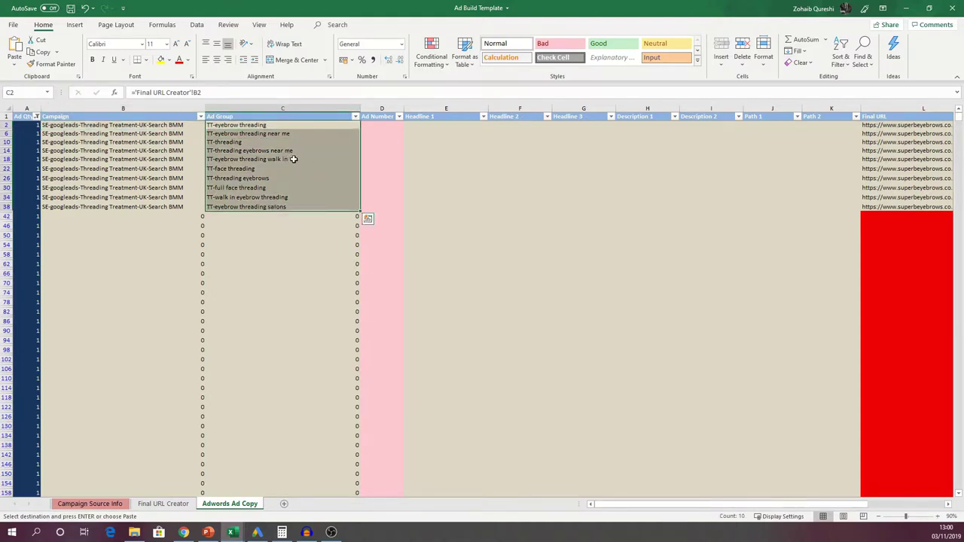
Copy the PPC-TT-1 ad, from Ad Number through Path 2, from the PPC-TT sheet of the Ad Copy - SE workbook.
{"action": "left_click", "coordinate": [234, 533]}
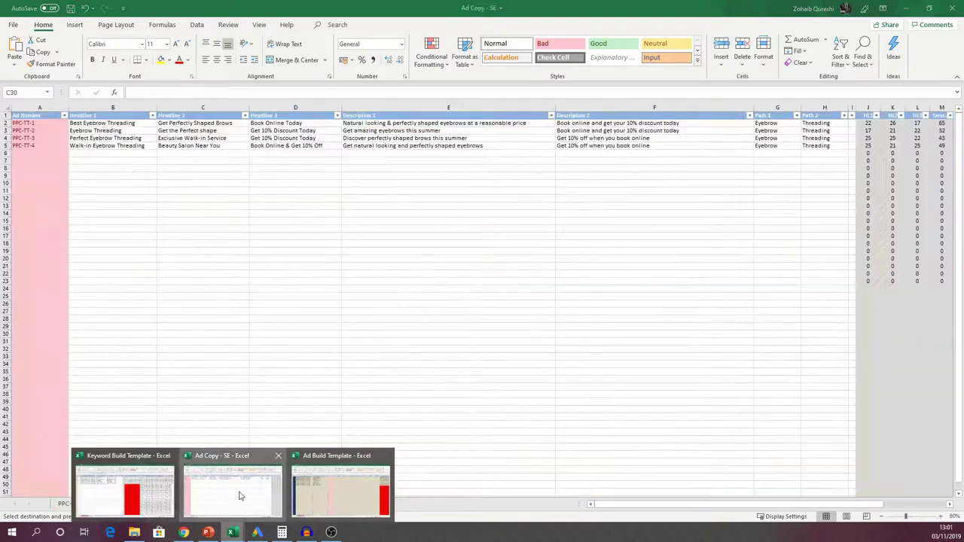
{"action": "left_click", "coordinate": [244, 496]}
{"action": "left_click", "coordinate": [273, 153]}
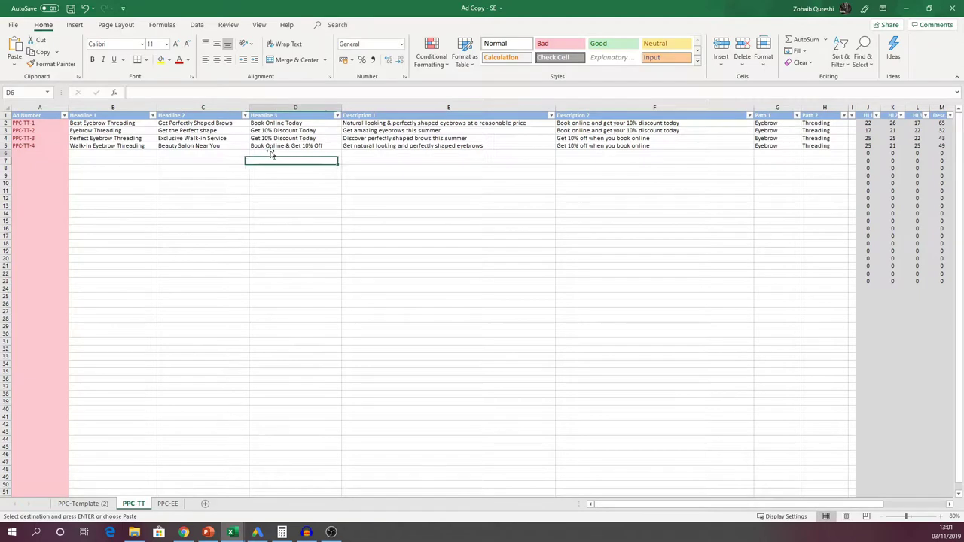
{"action": "key", "text": "Up"}
{"action": "key", "text": "Left"}
{"action": "key", "text": "Left"}
{"action": "key", "text": "Left"}
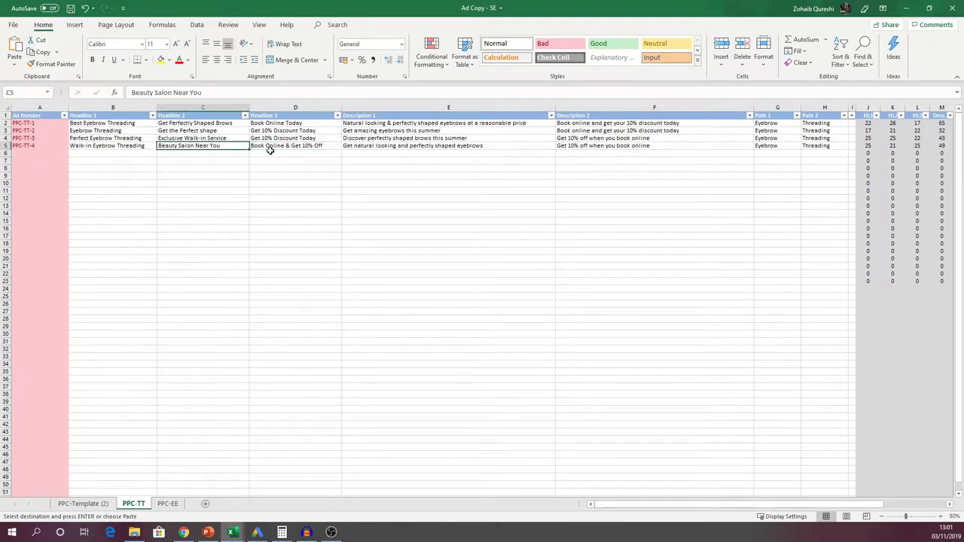
{"action": "key", "text": "Up"}
{"action": "key", "text": "Up"}
{"action": "key", "text": "Up"}
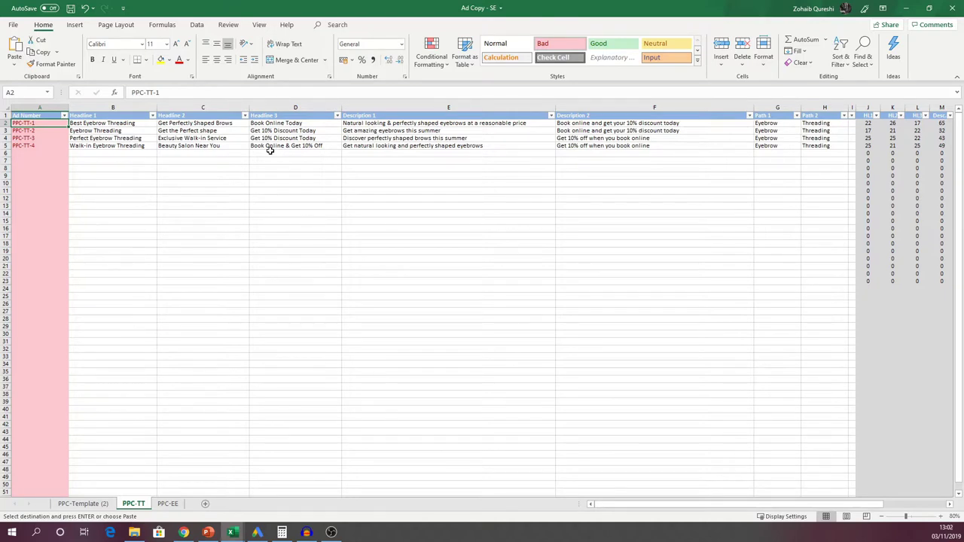
{"action": "key", "text": "ctrl+v"}
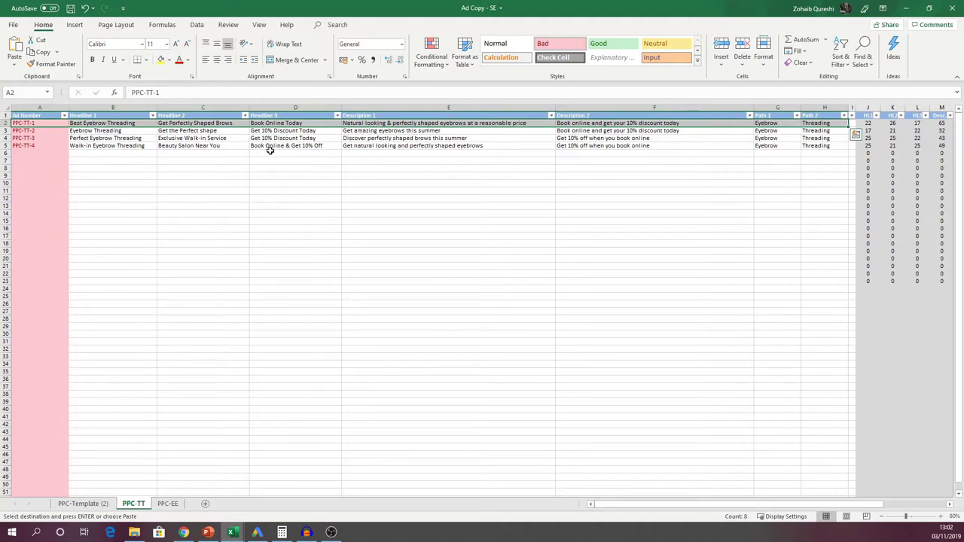
{"action": "key", "text": "ctrl+c"}
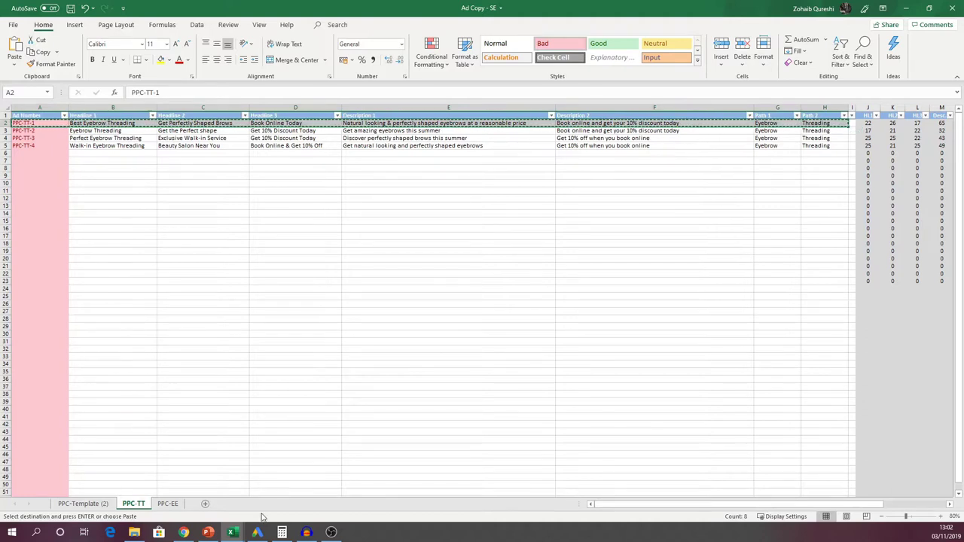
Paste the PPC-TT-1 ad as values and number formats at D2 of Ad Build Template's Adwords Ad Copy sheet, and check the row's final URL.
{"action": "mouse_move", "coordinate": [233, 532]}
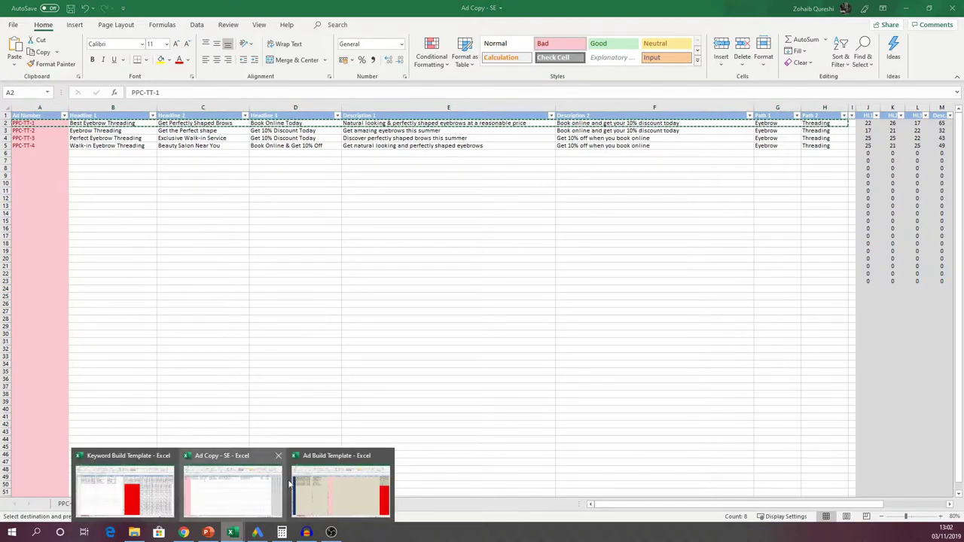
{"action": "left_click", "coordinate": [320, 482]}
{"action": "left_click", "coordinate": [383, 124]}
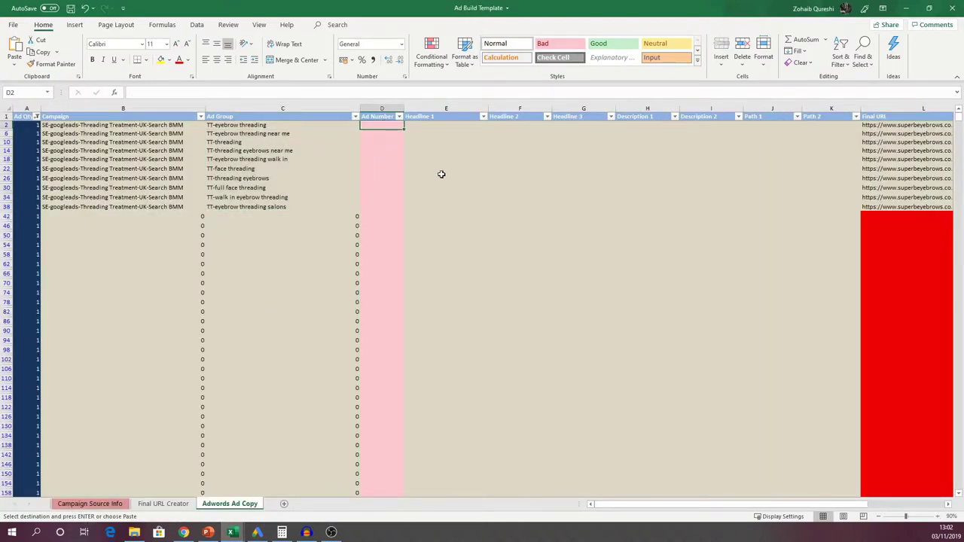
{"action": "key", "text": "ctrl+alt+v"}
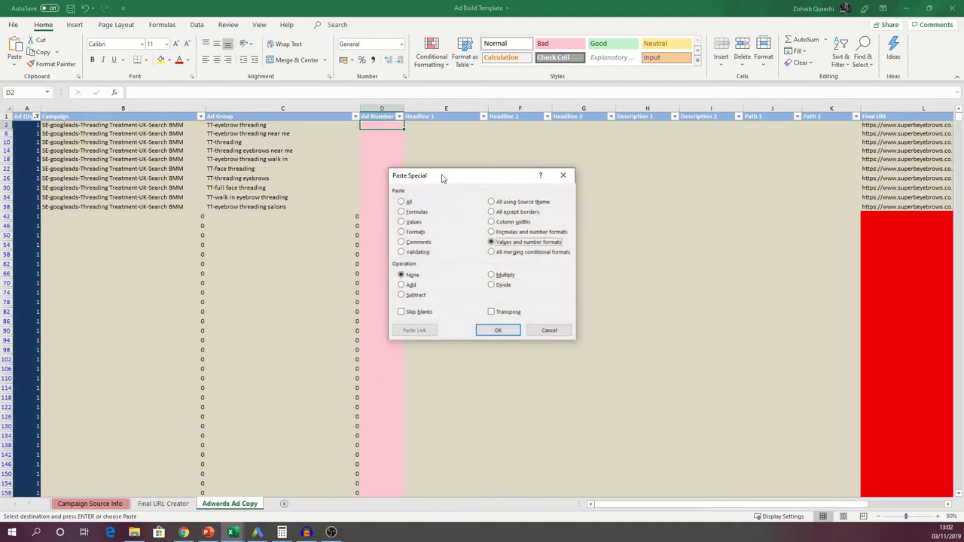
{"action": "key", "text": "Return"}
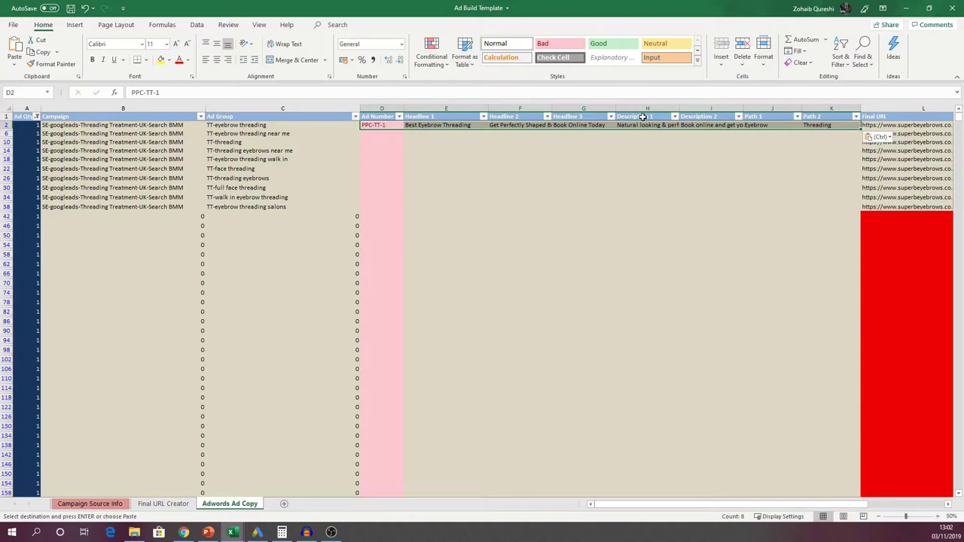
{"action": "left_click", "coordinate": [895, 126]}
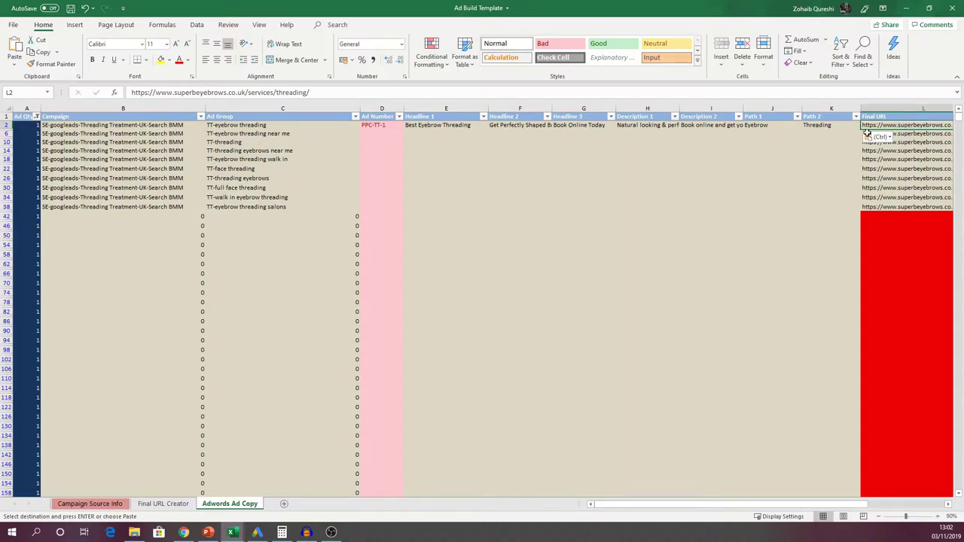
Copy the PPC-TT-1 ad text from Ad Number through Path 2 into the filtered rows down to TT-eyebrow threading salons.
{"action": "left_click_drag", "start_coordinate": [379, 126], "coordinate": [828, 127]}
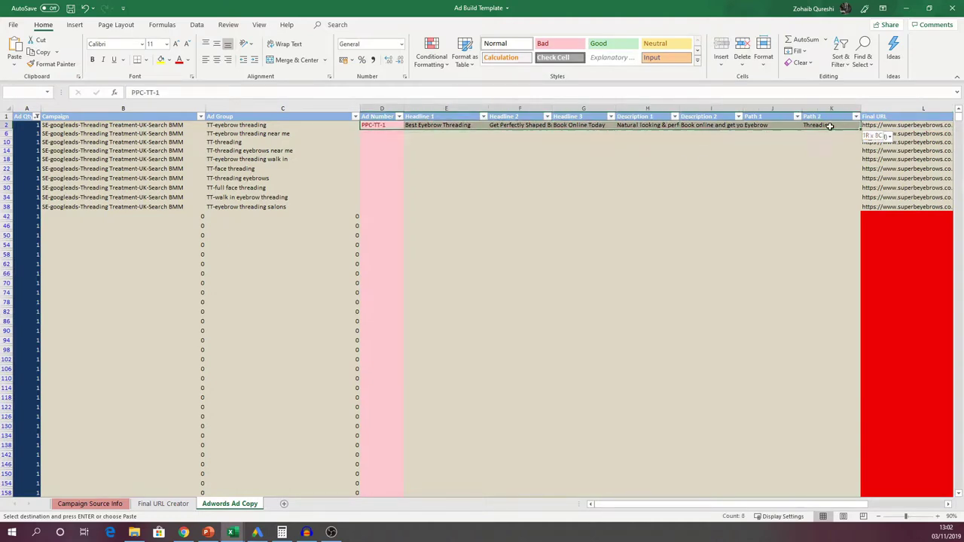
{"action": "key", "text": "ctrl+c"}
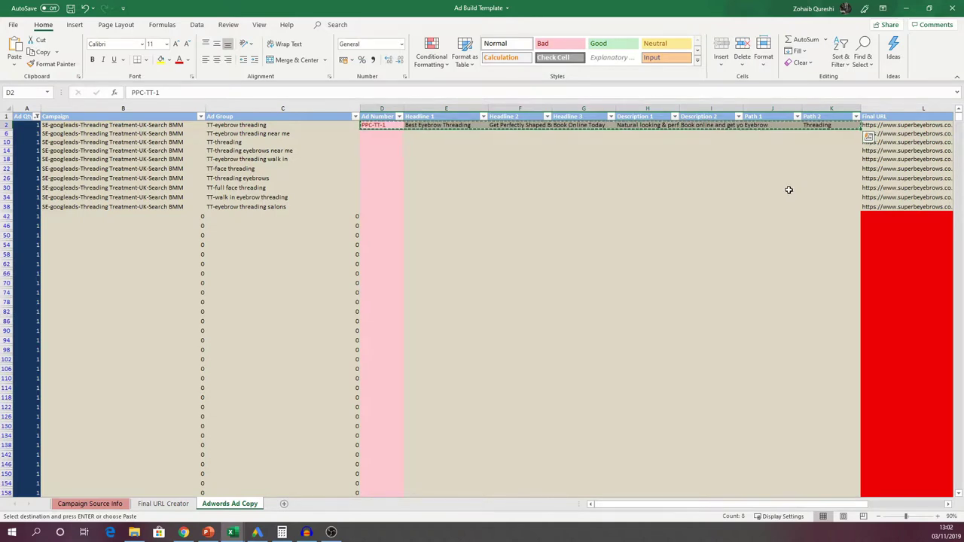
{"action": "key", "text": "shift+Down"}
{"action": "key", "text": "shift+Down"}
{"action": "key", "text": "shift+Down"}
{"action": "key", "text": "shift+Down"}
{"action": "key", "text": "shift+Down"}
{"action": "key", "text": "shift+Down"}
{"action": "key", "text": "shift+Down"}
{"action": "key", "text": "shift+Down"}
{"action": "key", "text": "shift+Down"}
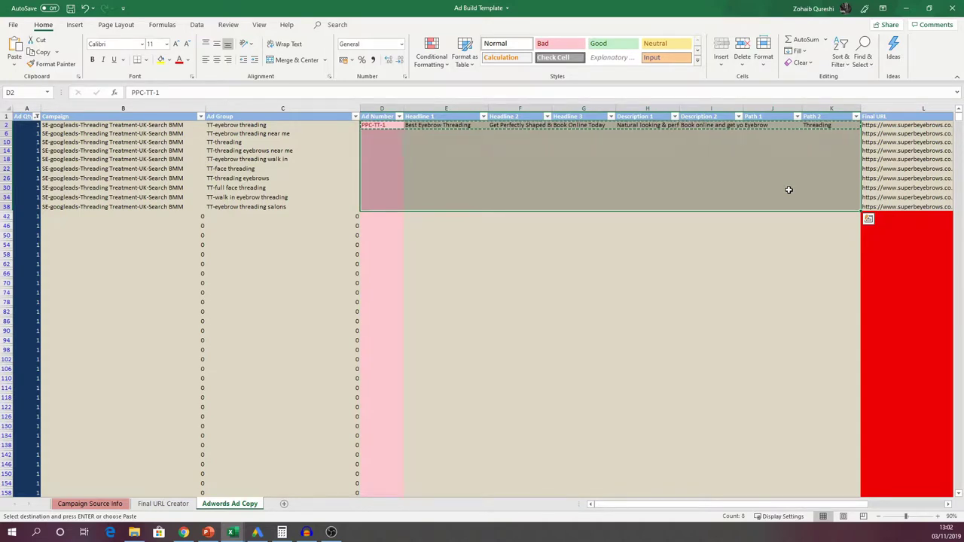
{"action": "key", "text": "Return"}
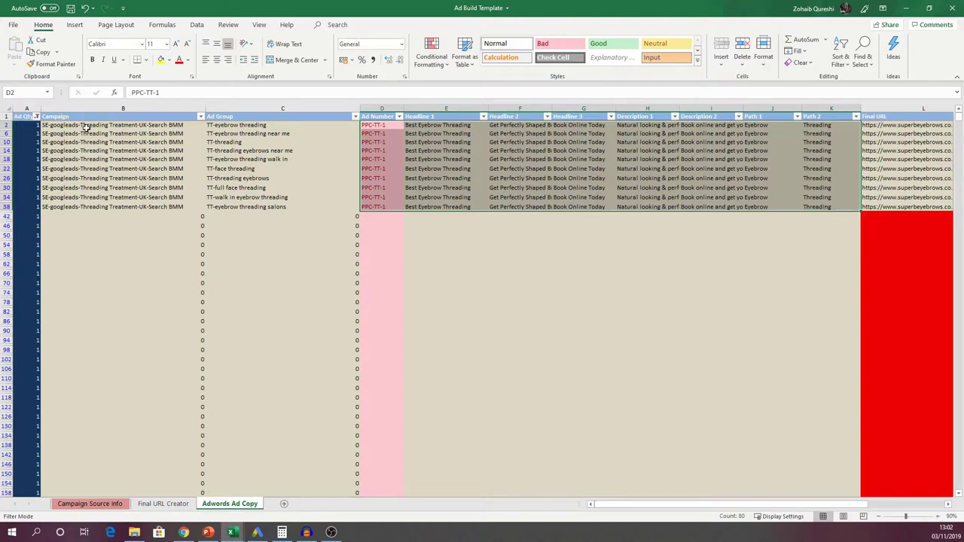
Change the Ad Qty filter to show only 2, and select the Ad Number cell of the first ad group, D3.
{"action": "left_click", "coordinate": [35, 116]}
{"action": "left_click", "coordinate": [30, 230]}
{"action": "left_click", "coordinate": [30, 239]}
{"action": "left_click", "coordinate": [70, 316]}
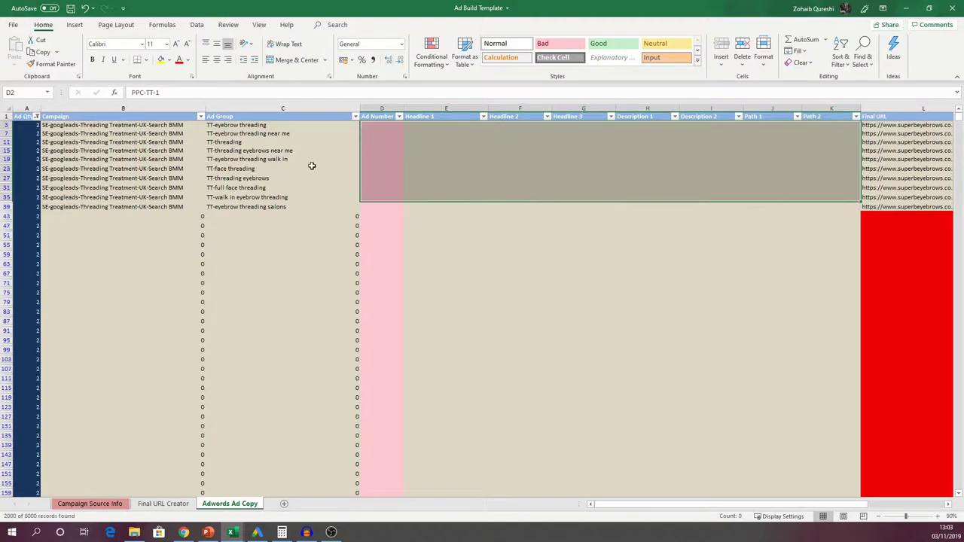
{"action": "left_click", "coordinate": [388, 125]}
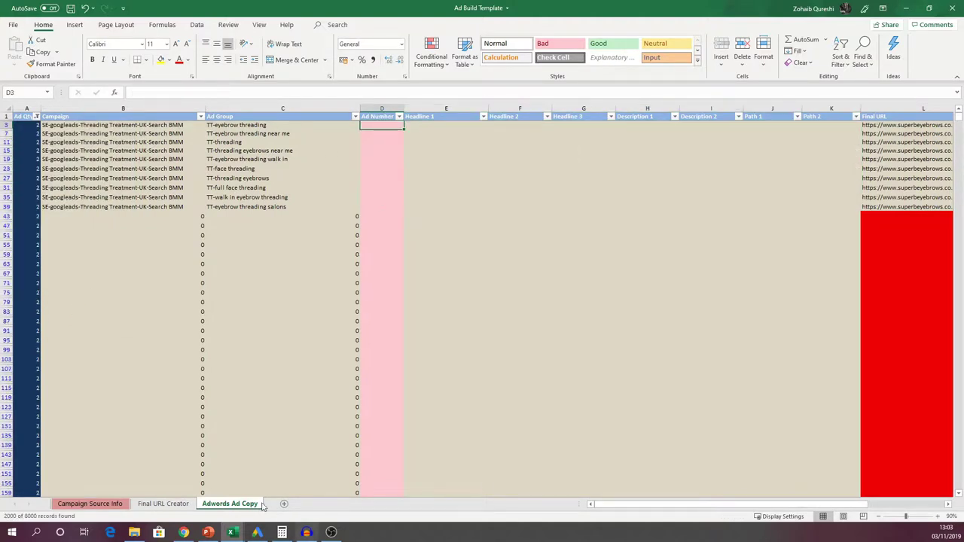
Copy the PPC-TT-2 ad, Ad Number through Path 2, from Ad Copy - SE and paste it as values and number formats at Ad Build Template's D3.
{"action": "left_click", "coordinate": [232, 533]}
{"action": "left_click", "coordinate": [241, 492]}
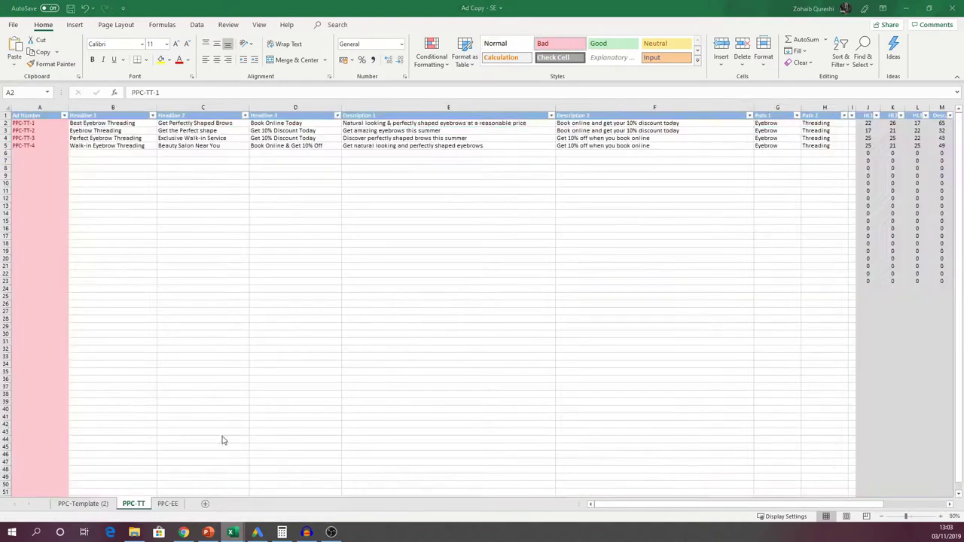
{"action": "left_click", "coordinate": [42, 132]}
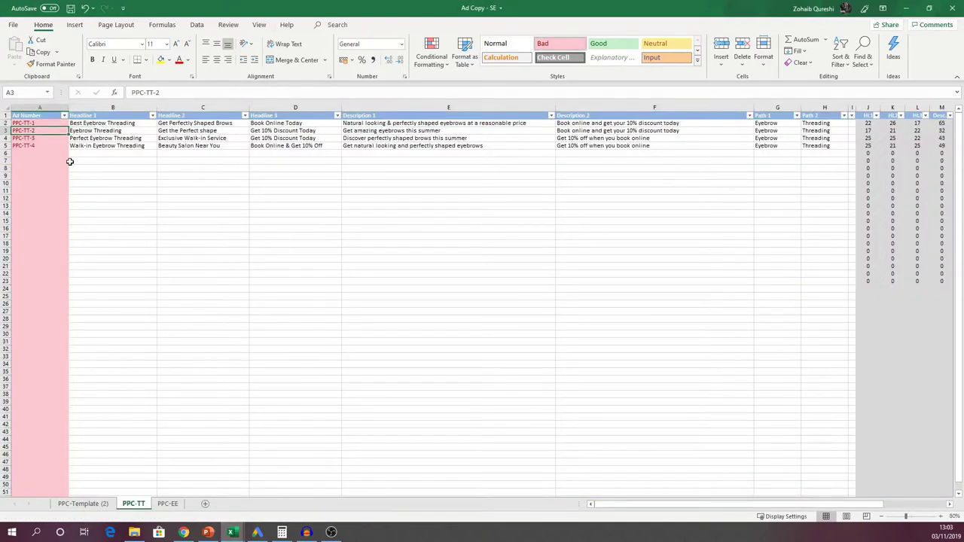
{"action": "key", "text": "ctrl+shift+Right"}
{"action": "key", "text": "ctrl+c"}
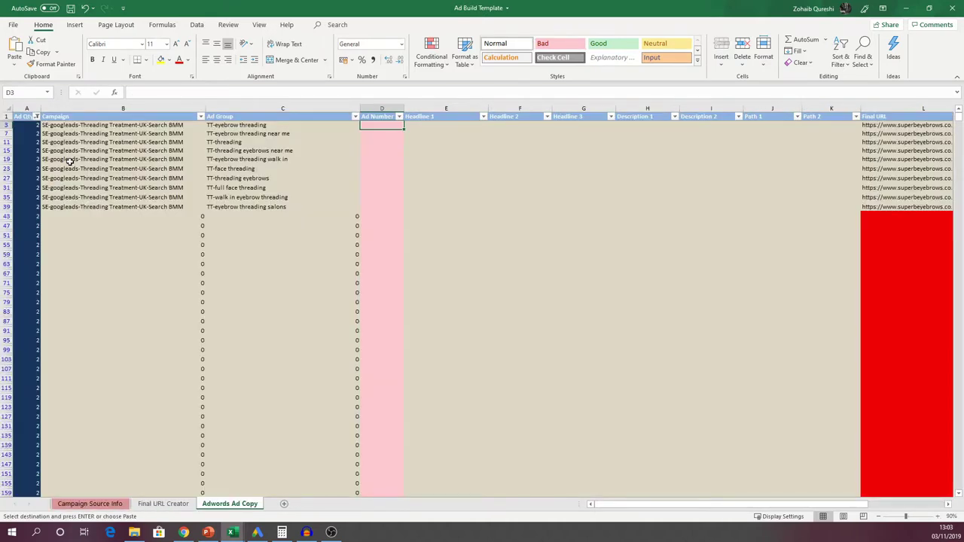
{"action": "key", "text": "ctrl+alt+v"}
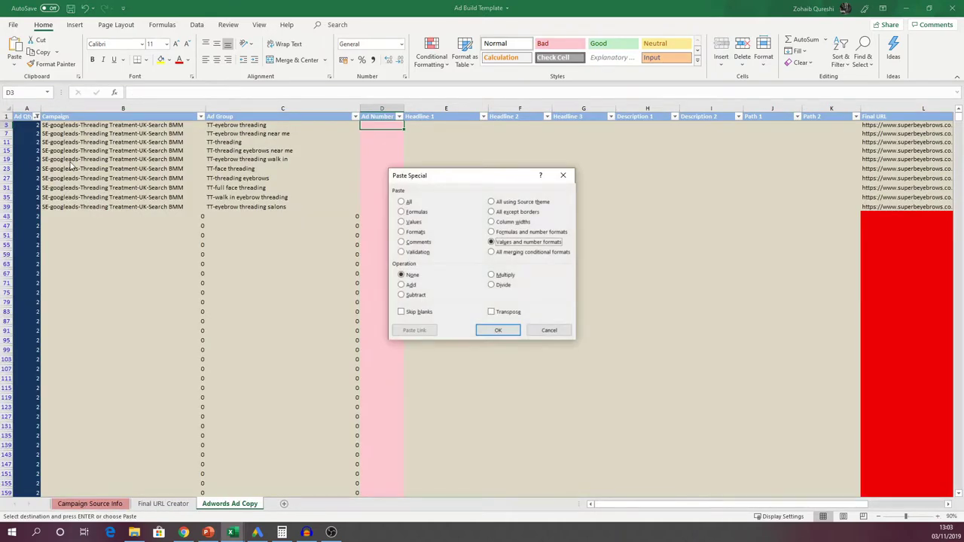
{"action": "key", "text": "Return"}
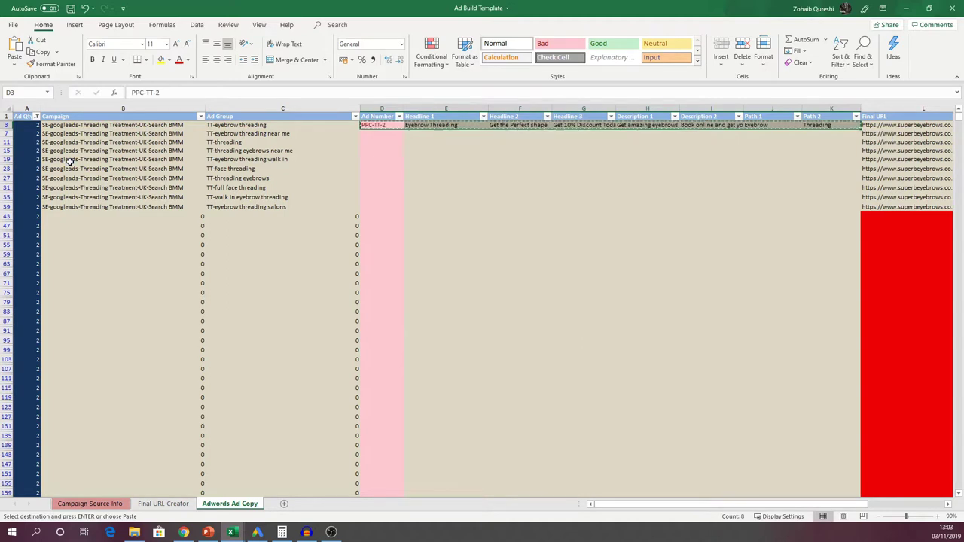
Copy the PPC-TT-2 ad text from Ad Number through Path 2 into the filtered rows down to TT-eyebrow threading salons.
{"action": "key", "text": "shift+Down"}
{"action": "key", "text": "shift+Down"}
{"action": "key", "text": "shift+Down"}
{"action": "key", "text": "shift+Down"}
{"action": "key", "text": "shift+Down"}
{"action": "key", "text": "shift+Down"}
{"action": "key", "text": "shift+Down"}
{"action": "key", "text": "shift+Down"}
{"action": "key", "text": "shift+Down"}
{"action": "key", "text": "shift+Down"}
{"action": "key", "text": "shift+Up"}
{"action": "key", "text": "ctrl+v"}
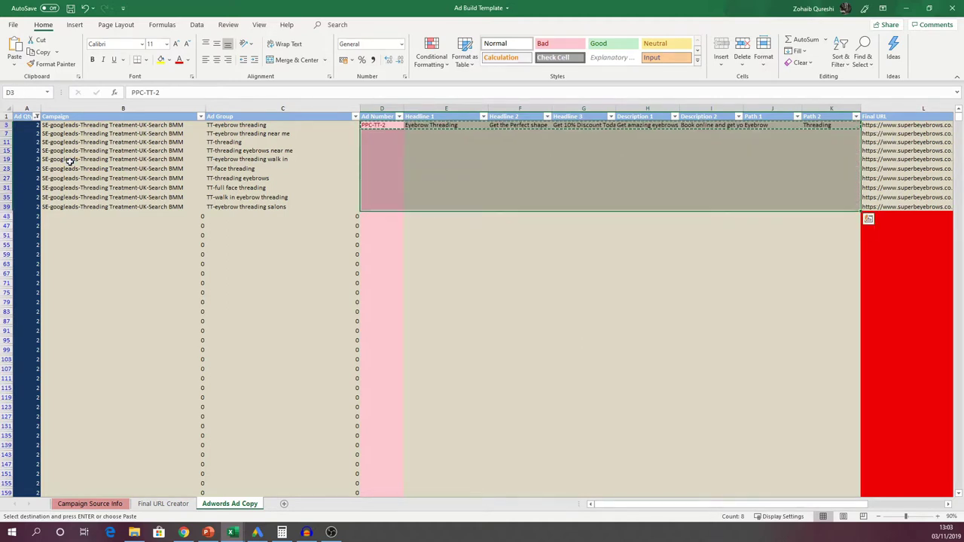
{"action": "key", "text": "Return"}
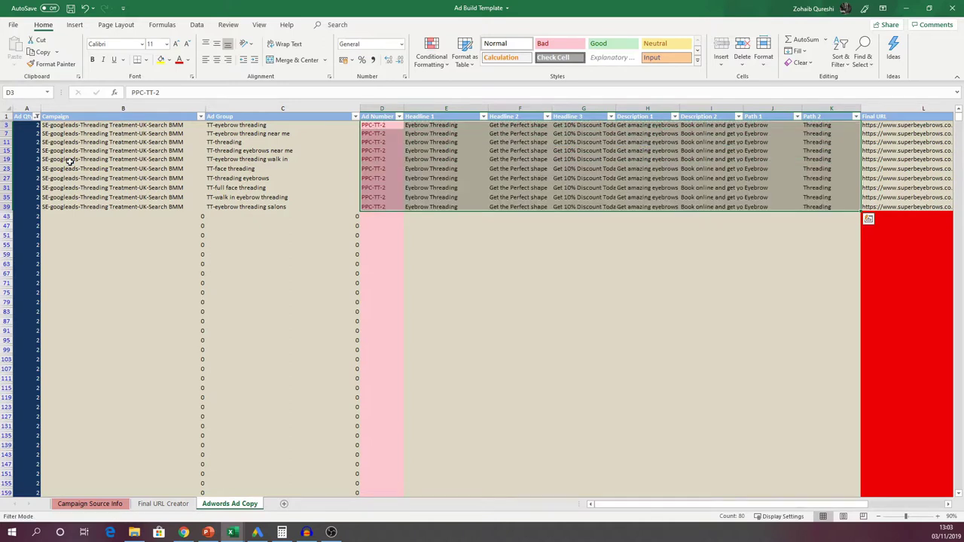
{"action": "key", "text": "Escape"}
Change the Ad Qty filter to show only 3.
{"action": "left_click", "coordinate": [36, 117]}
{"action": "left_click", "coordinate": [30, 239]}
{"action": "left_click", "coordinate": [29, 248]}
{"action": "left_click", "coordinate": [70, 315]}
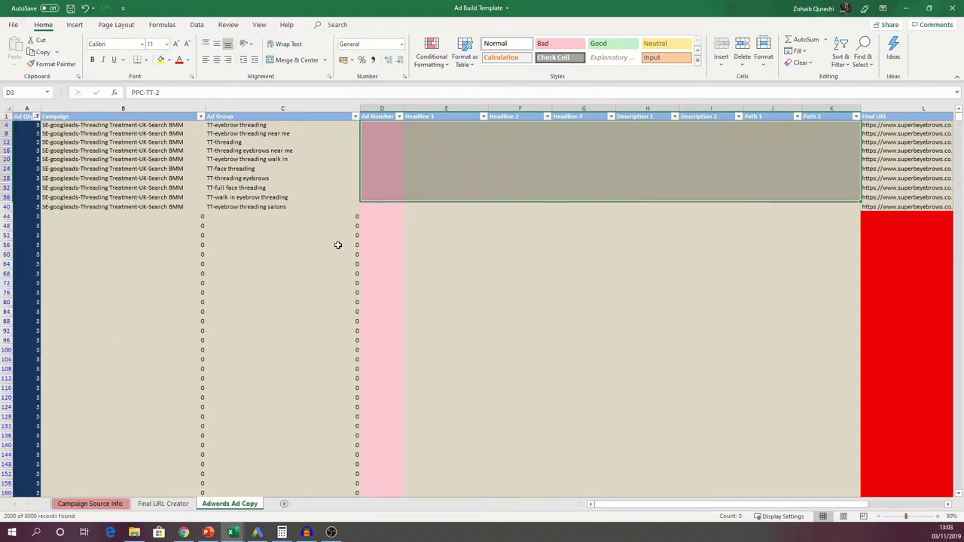
Copy the PPC-TT-3 ad, from Ad Number through Path 2, in the Ad Copy - SE workbook and return to Ad Build Template.
{"action": "key", "text": "alt+Tab"}
{"action": "left_click", "coordinate": [36, 139]}
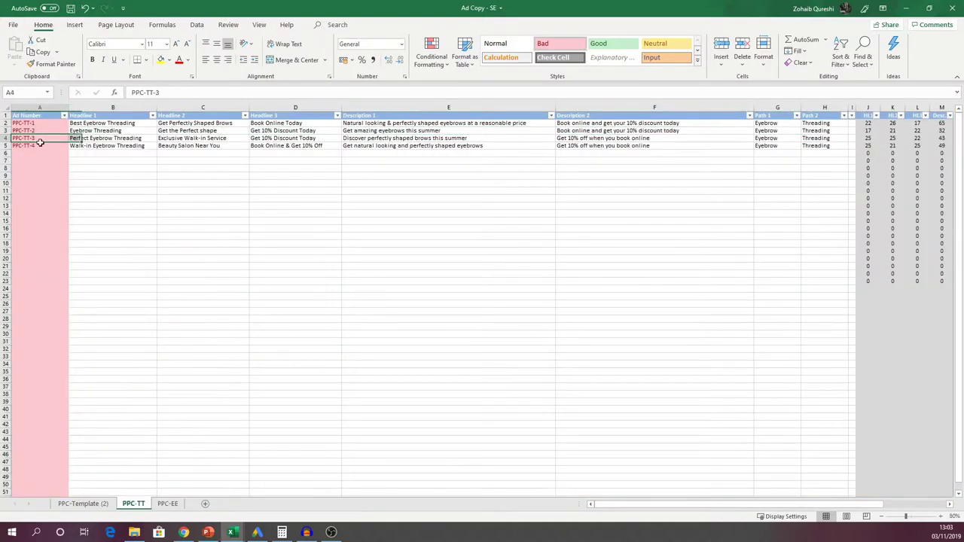
{"action": "key", "text": "ctrl+shift+Right"}
{"action": "key", "text": "ctrl+c"}
{"action": "key", "text": "alt+Tab"}
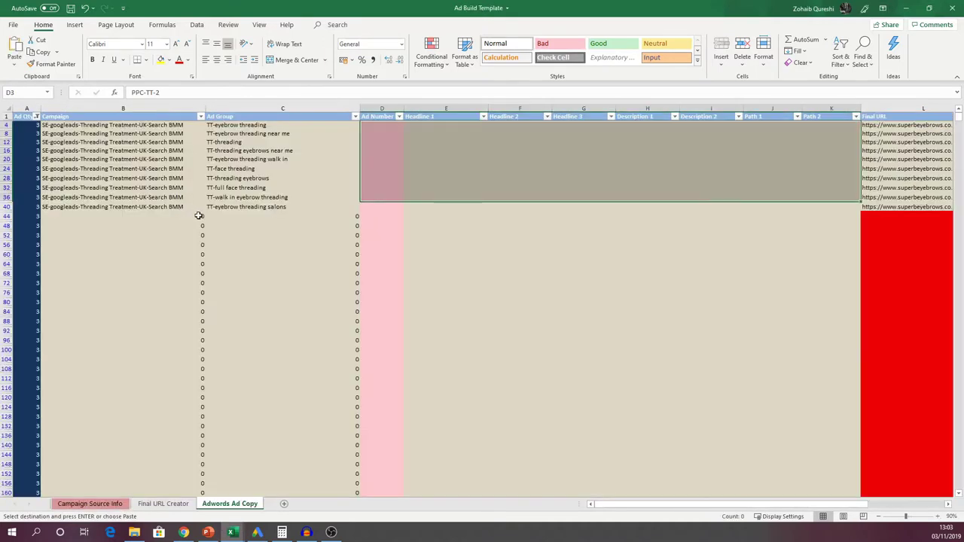
{"action": "left_click", "coordinate": [377, 125]}
{"action": "key", "text": "ctrl+alt+v"}
{"action": "key", "text": "Return"}
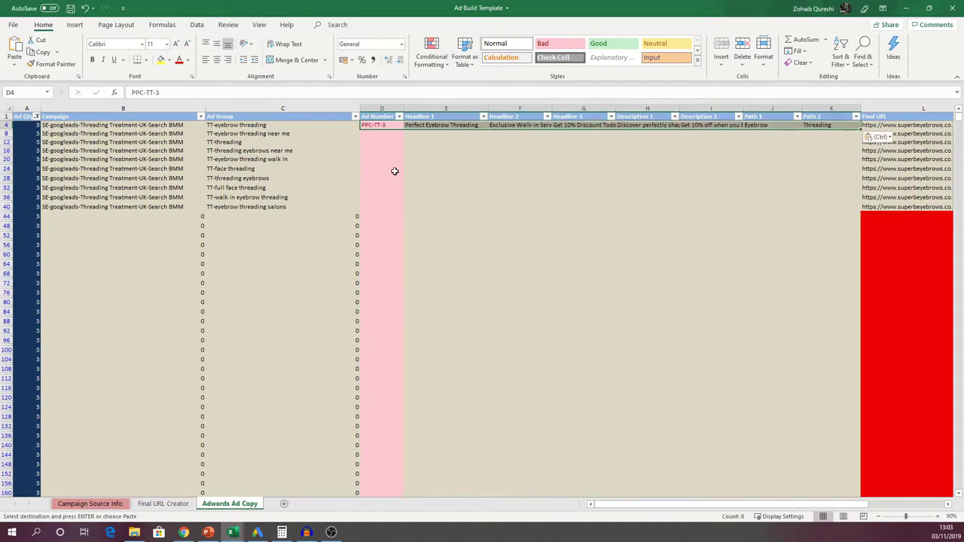
{"action": "key", "text": "ctrl+shift+Down"}
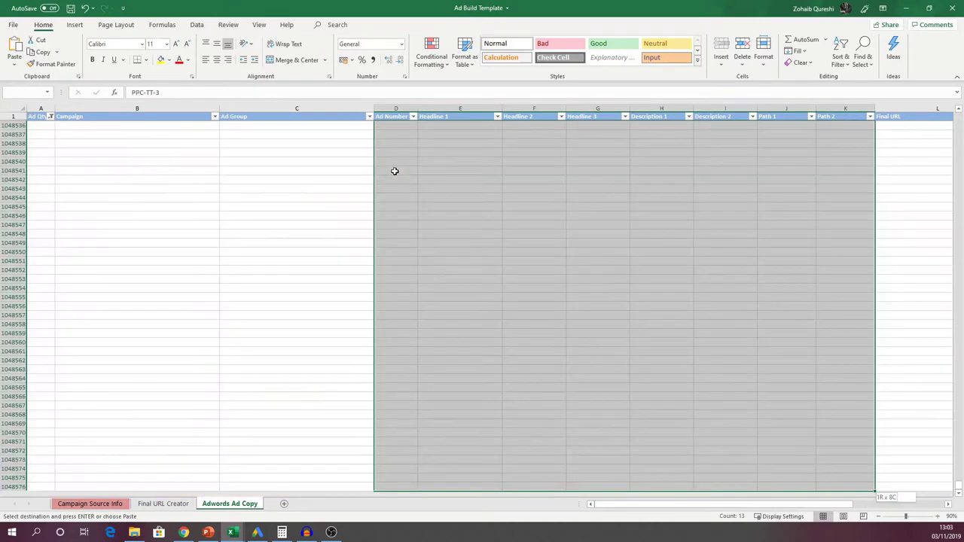
{"action": "key", "text": "ctrl+z"}
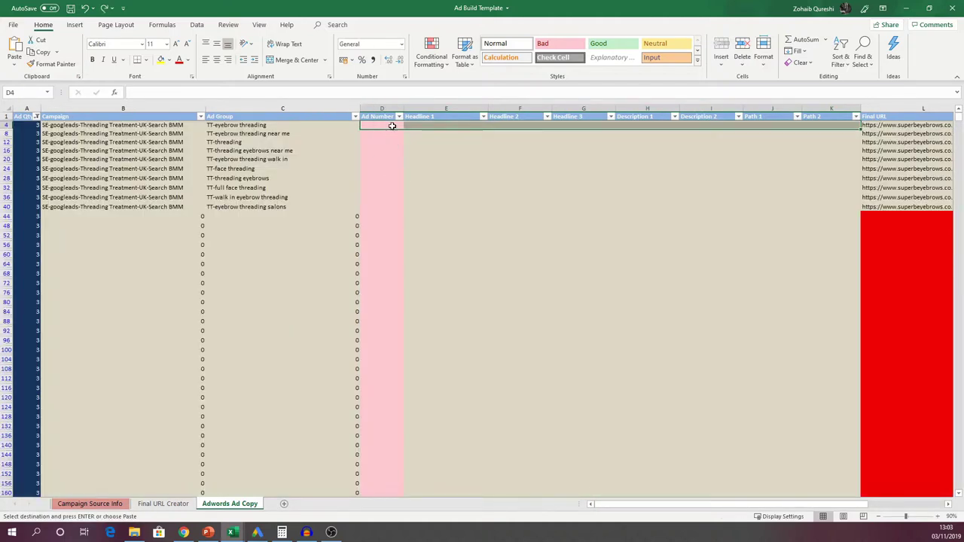
Paste the PPC-TT-3 ad as values and number formats at D4, the first TT-eyebrow threading row.
{"action": "left_click", "coordinate": [389, 125]}
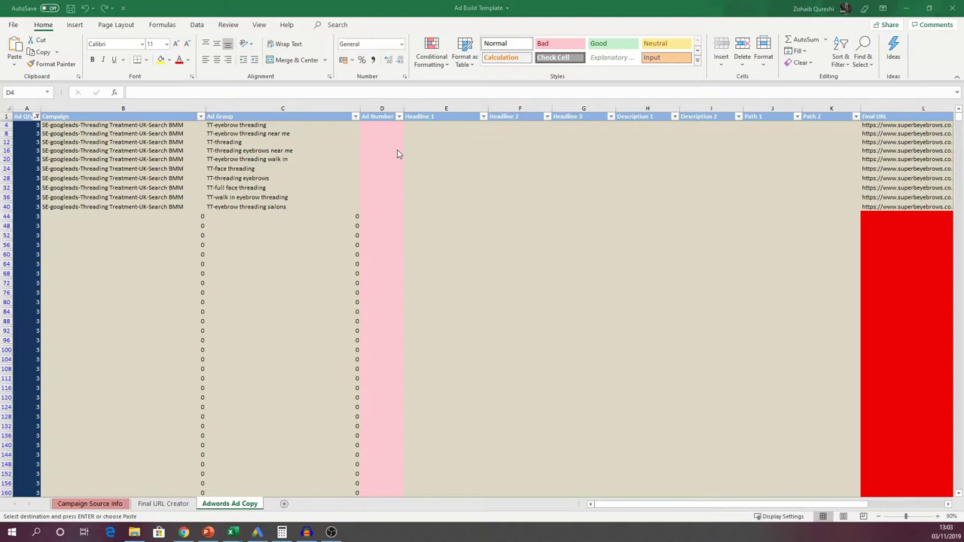
{"action": "key", "text": "ctrl+alt+v"}
{"action": "key", "text": "u"}
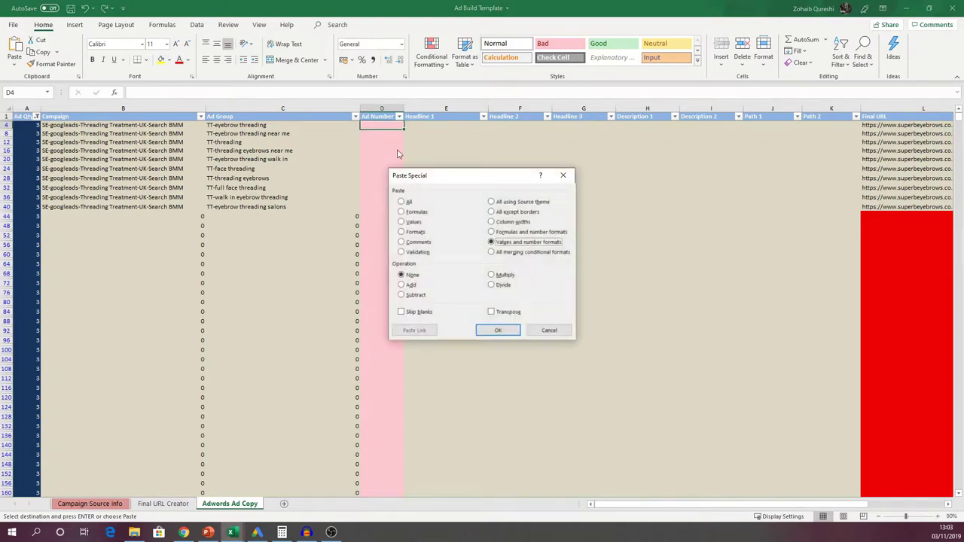
{"action": "key", "text": "Return"}
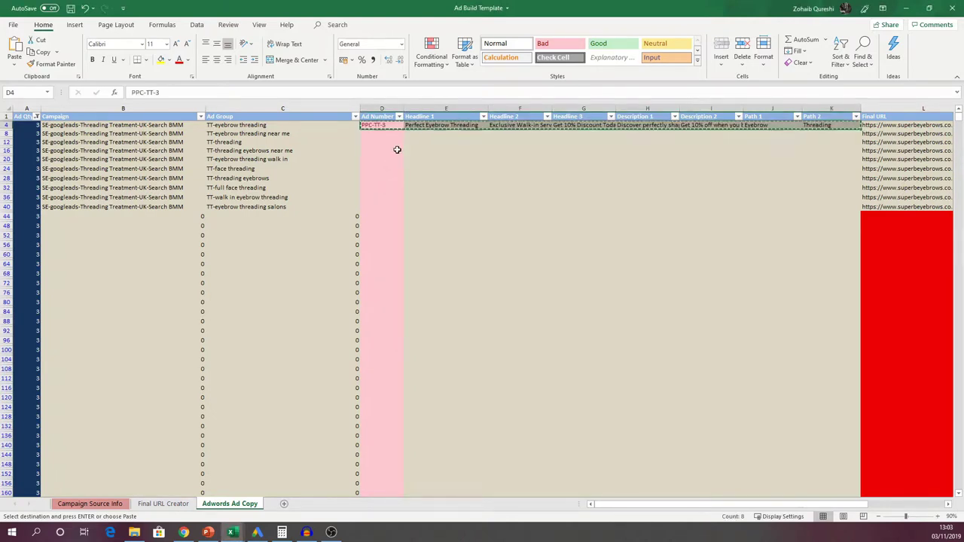
Copy the PPC-TT-3 ad text from Ad Number through Path 2 into the filtered rows down to TT-eyebrow threading salons.
{"action": "key", "text": "shift+Down"}
{"action": "key", "text": "shift+Down"}
{"action": "key", "text": "shift+Down"}
{"action": "key", "text": "shift+Down"}
{"action": "key", "text": "shift+Down"}
{"action": "key", "text": "shift+Down"}
{"action": "key", "text": "shift+Down"}
{"action": "key", "text": "shift+Down"}
{"action": "key", "text": "shift+Down"}
{"action": "key", "text": "shift+Down"}
{"action": "key", "text": "shift+Up"}
{"action": "key", "text": "Return"}
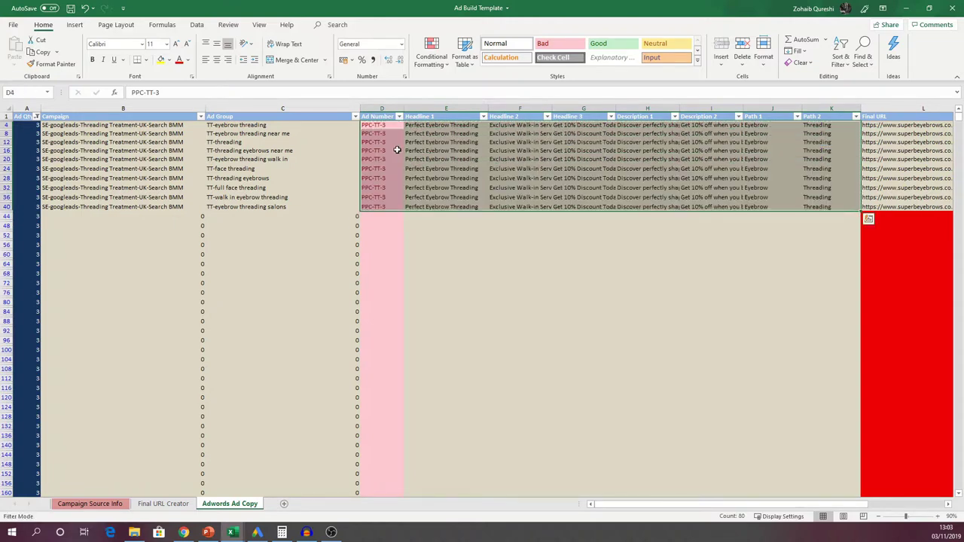
Change the Ad Qty filter to show only 4.
{"action": "left_click", "coordinate": [36, 116]}
{"action": "left_click", "coordinate": [30, 248]}
{"action": "left_click", "coordinate": [30, 257]}
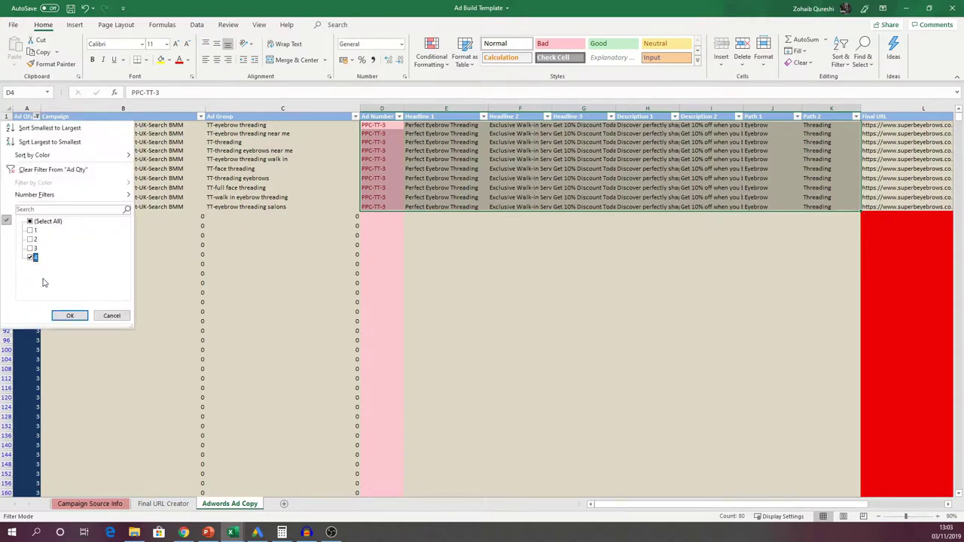
{"action": "left_click", "coordinate": [70, 315]}
Copy the PPC-TT-4 ad, from Ad Number through Path 2, from the PPC-TT sheet of the Ad Copy - SE workbook.
{"action": "left_click", "coordinate": [232, 532]}
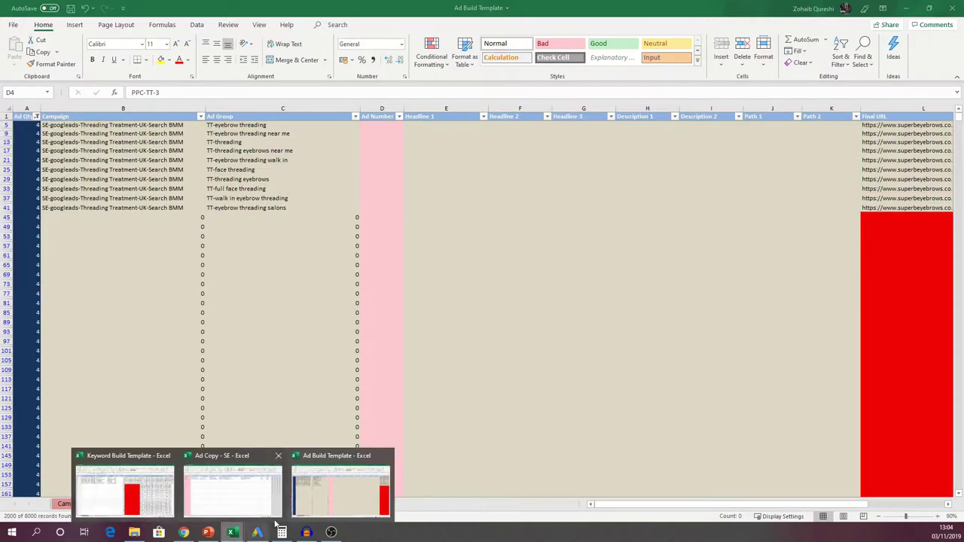
{"action": "left_click", "coordinate": [232, 488]}
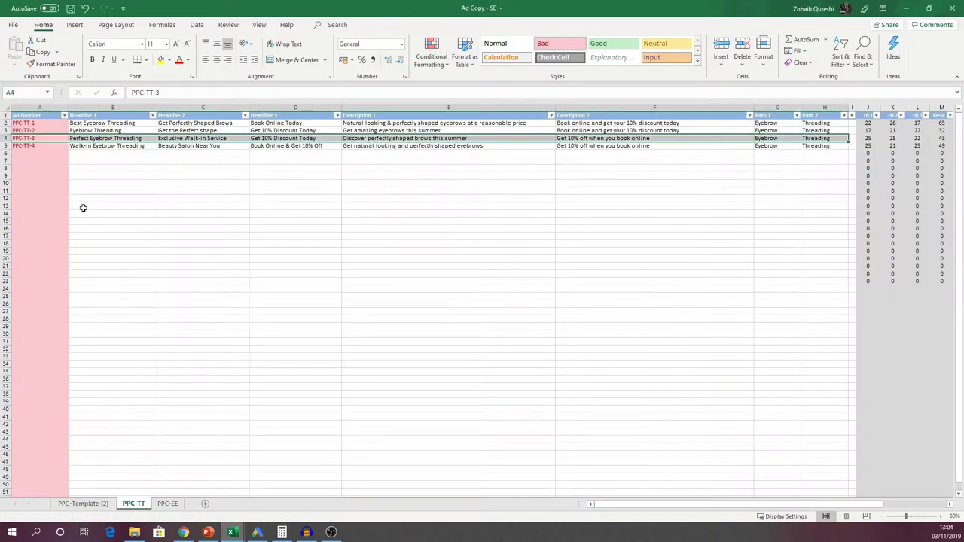
{"action": "left_click", "coordinate": [43, 147]}
{"action": "key", "text": "ctrl+shift+Right"}
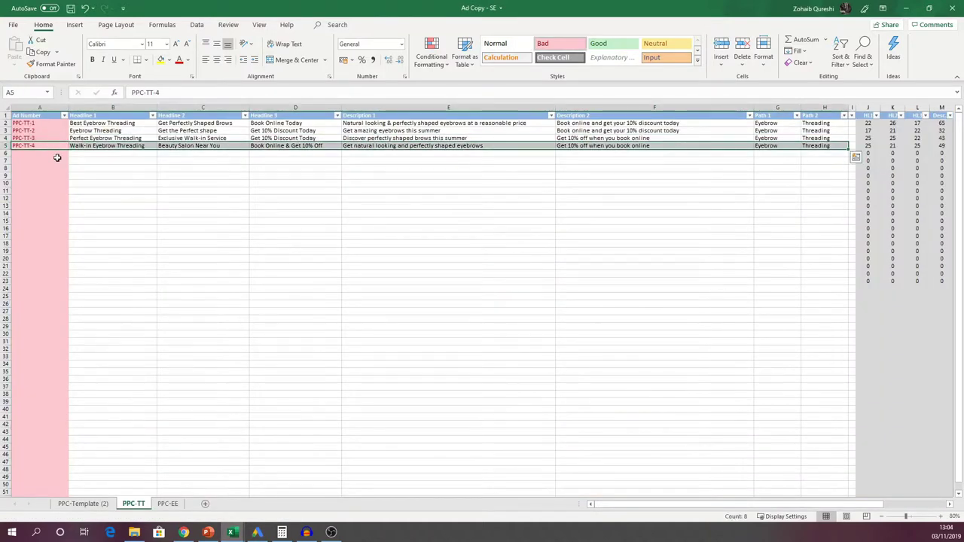
{"action": "key", "text": "ctrl+c"}
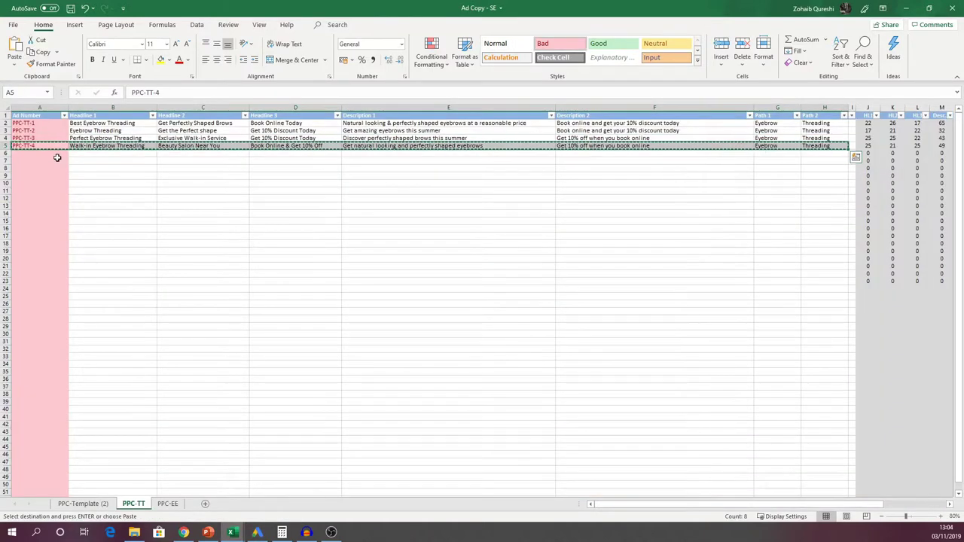
Paste the PPC-TT-4 ad as values and number formats at D5 of Ad Build Template's Adwords Ad Copy sheet.
{"action": "key", "text": "alt+Tab"}
{"action": "left_click", "coordinate": [391, 135]}
{"action": "left_click", "coordinate": [378, 125]}
{"action": "key", "text": "ctrl+alt+v"}
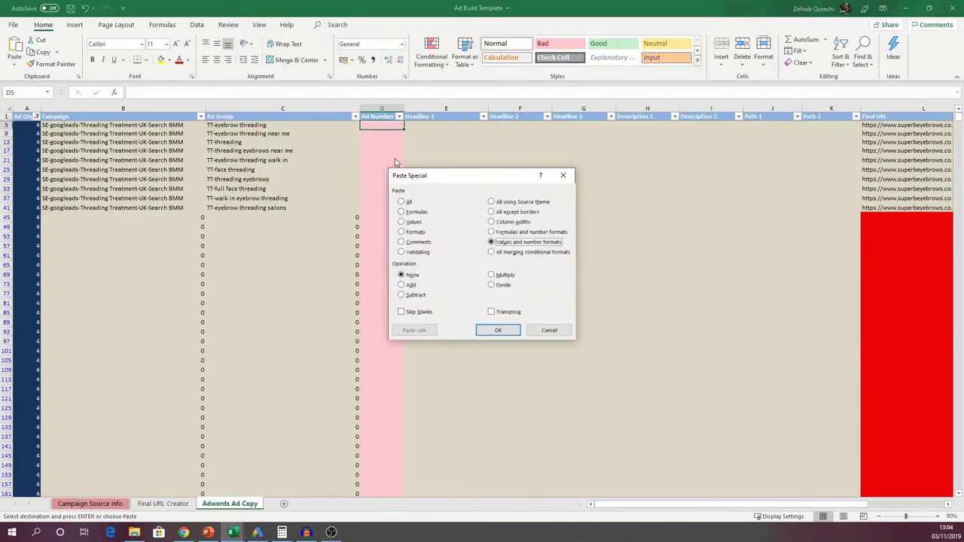
{"action": "key", "text": "Return"}
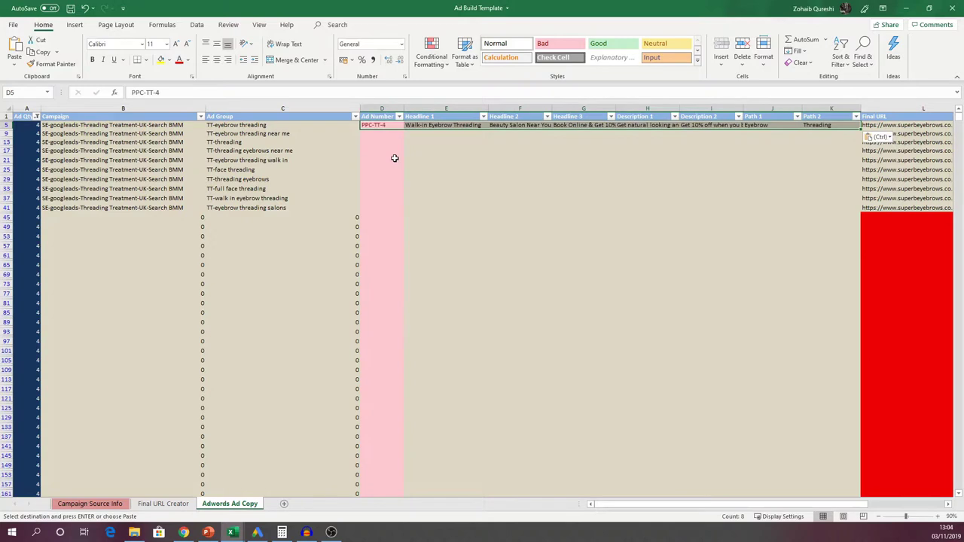
Copy the PPC-TT-4 ad text from Ad Number through Path 2 into the filtered rows down to TT-eyebrow threading salons.
{"action": "key", "text": "ctrl+shift+Down"}
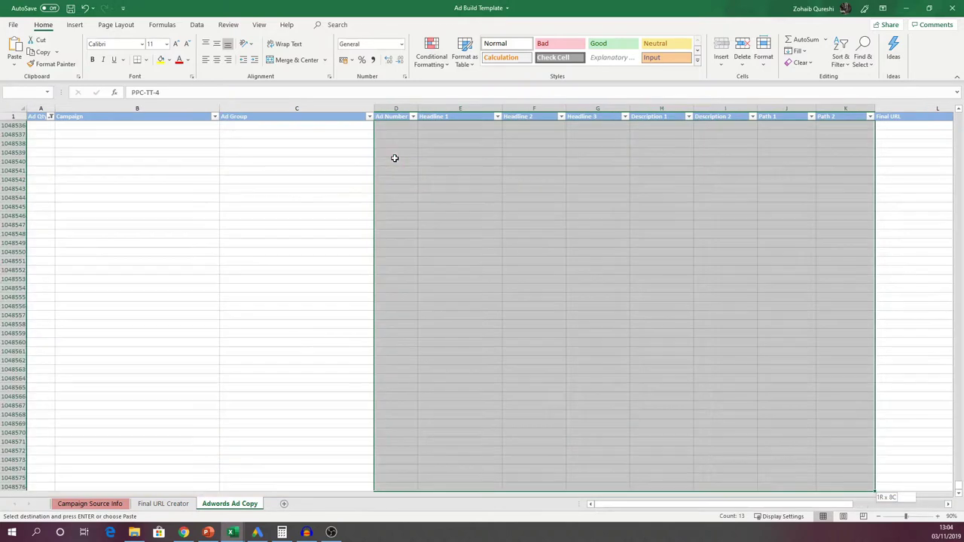
{"action": "key", "text": "ctrl+shift+Up"}
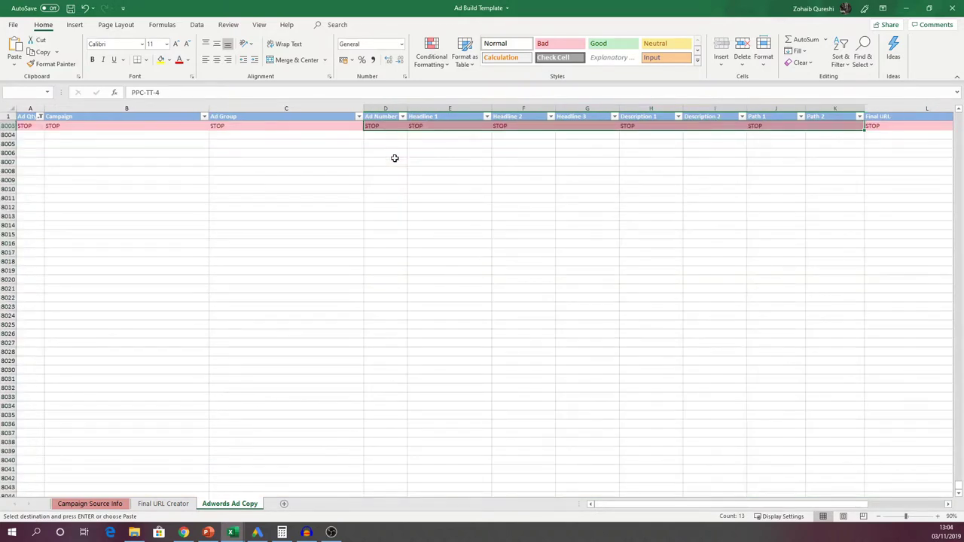
{"action": "key", "text": "ctrl+shift+Up"}
{"action": "key", "text": "shift+Down"}
{"action": "key", "text": "shift+Down"}
{"action": "key", "text": "shift+Down"}
{"action": "key", "text": "shift+Down"}
{"action": "key", "text": "shift+Down"}
{"action": "key", "text": "shift+Down"}
{"action": "key", "text": "shift+Down"}
{"action": "key", "text": "shift+Down"}
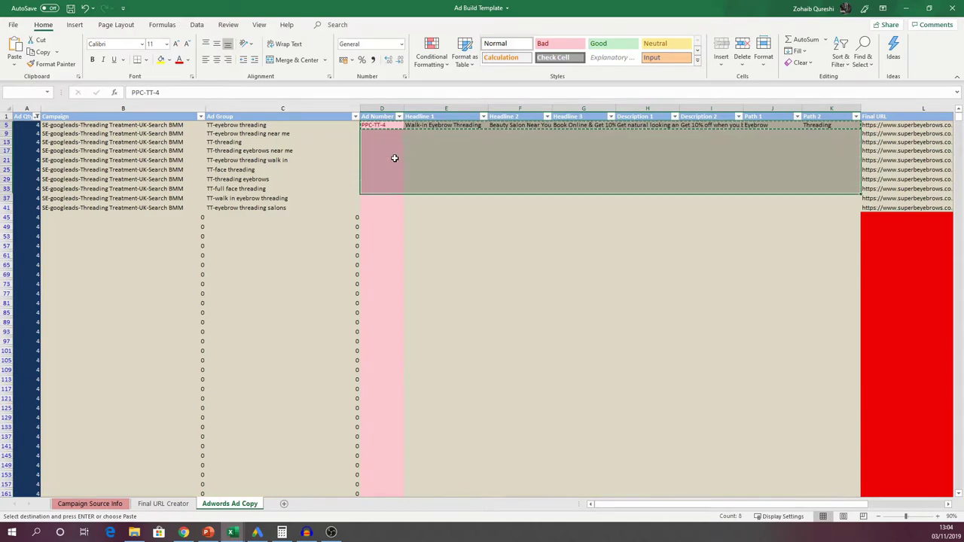
{"action": "key", "text": "shift+Down"}
{"action": "key", "text": "Return"}
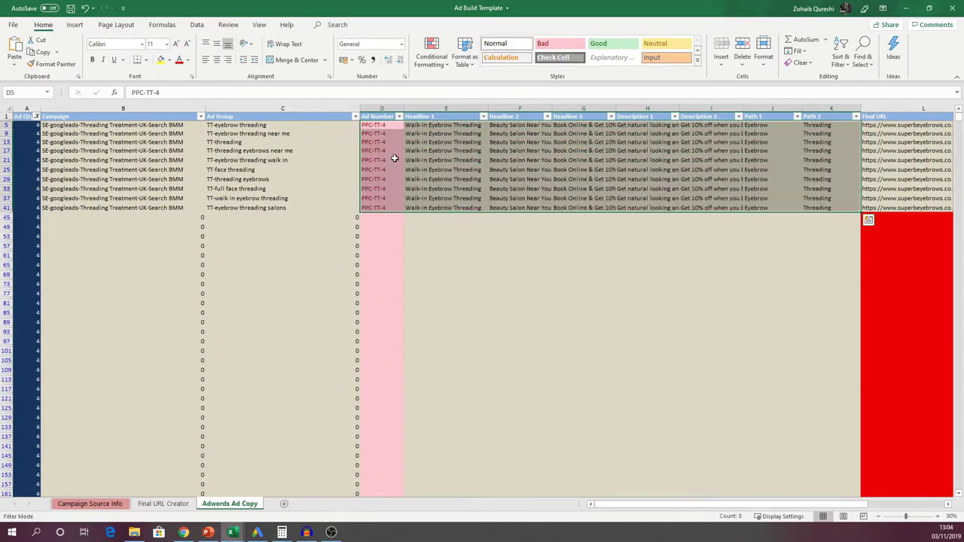
Clear the Ad Qty filter so the sheet lists every ad row from the first one.
{"action": "left_click", "coordinate": [461, 216]}
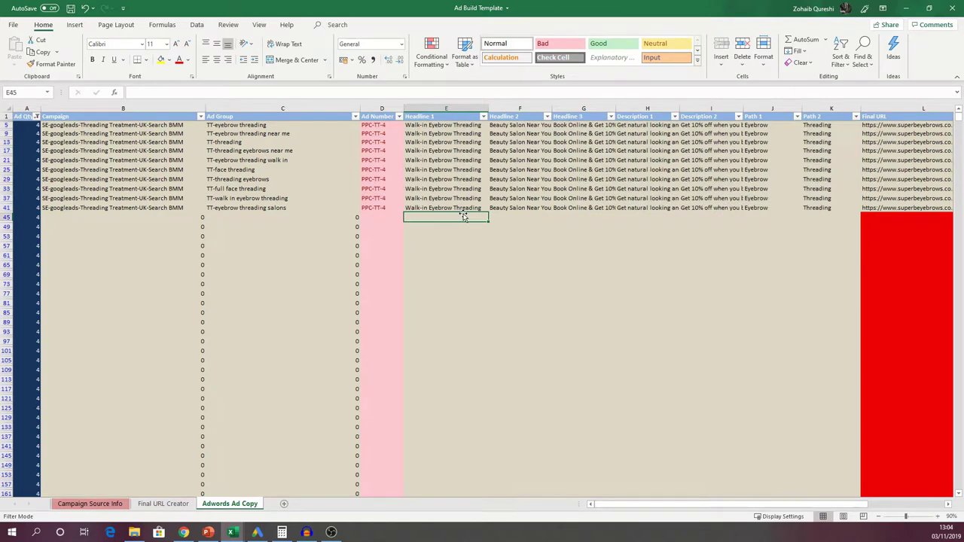
{"action": "left_click", "coordinate": [37, 118]}
{"action": "left_click", "coordinate": [39, 165]}
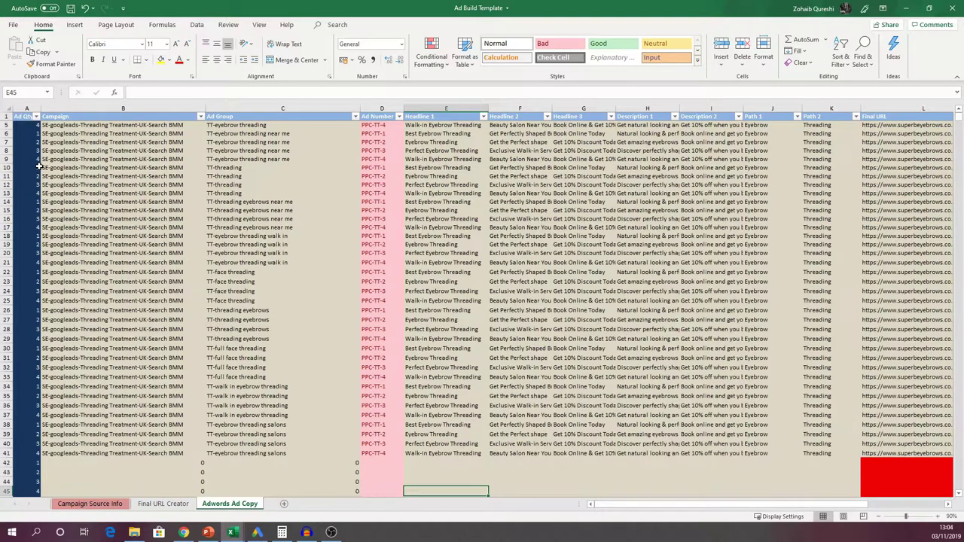
{"action": "scroll", "coordinate": [353, 241], "scroll_direction": "up", "scroll_amount": 1}
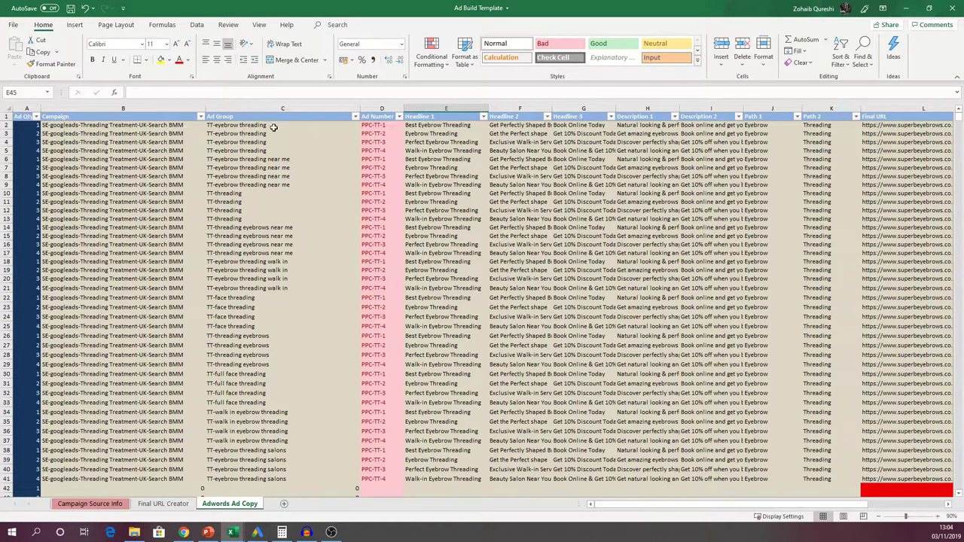
Review the ad numbers, Headline 1 texts and campaign column for the TT-eyebrow threading ad group's four ads.
{"action": "left_click", "coordinate": [380, 126]}
{"action": "left_click", "coordinate": [390, 135]}
{"action": "left_click", "coordinate": [388, 142]}
{"action": "left_click", "coordinate": [390, 150]}
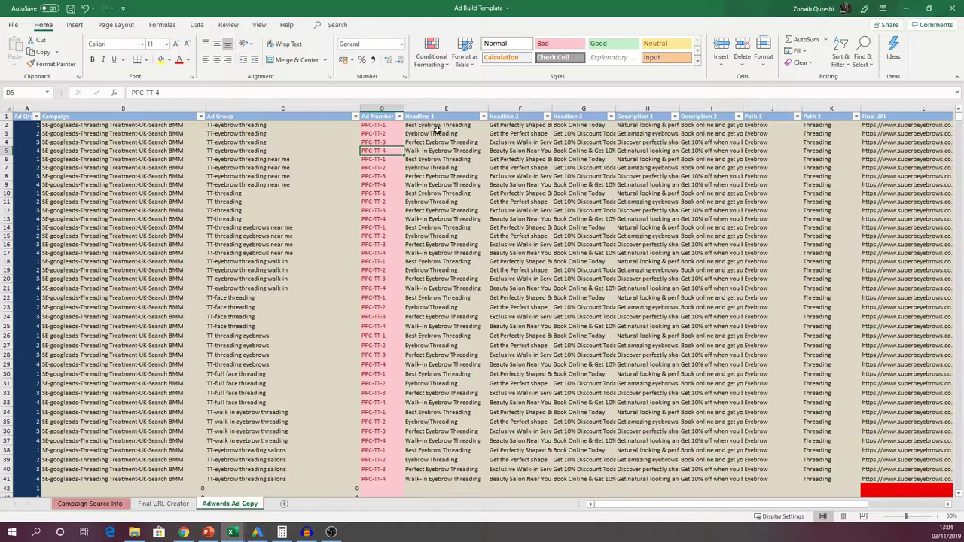
{"action": "left_click_drag", "start_coordinate": [441, 126], "coordinate": [441, 151]}
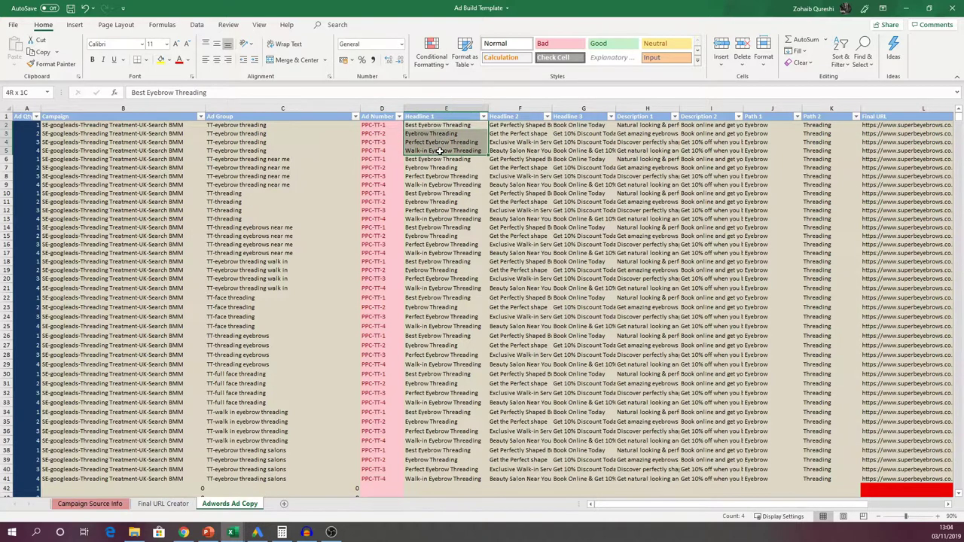
{"action": "left_click", "coordinate": [251, 126]}
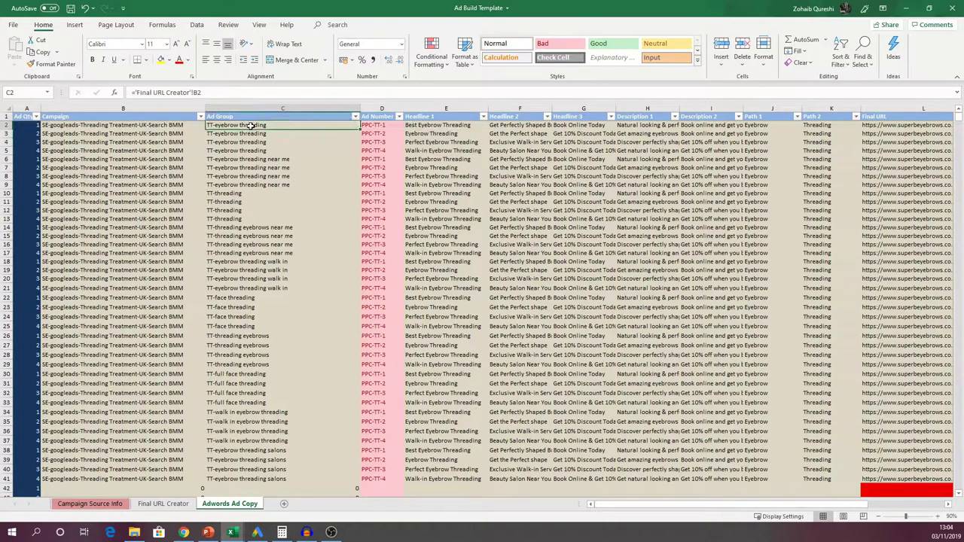
{"action": "left_click", "coordinate": [76, 116]}
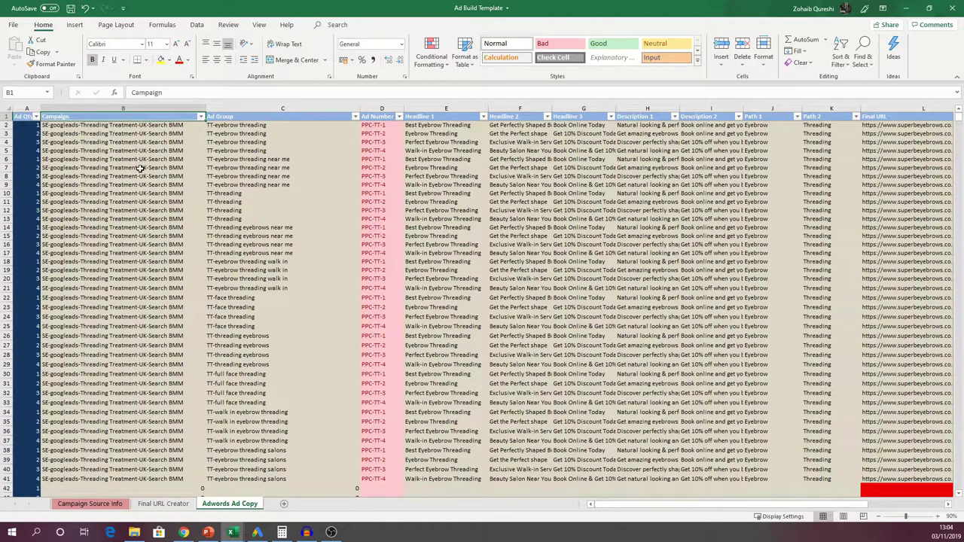
Copy the Adwords Ad Copy table from the Campaign to the Custom Parameters column, headings included, down to row 41.
{"action": "scroll", "coordinate": [140, 169], "scroll_direction": "down", "scroll_amount": 2}
{"action": "scroll", "coordinate": [139, 168], "scroll_direction": "up", "scroll_amount": 2}
{"action": "scroll", "coordinate": [120, 271], "scroll_direction": "down", "scroll_amount": 3}
{"action": "left_click", "coordinate": [105, 410]}
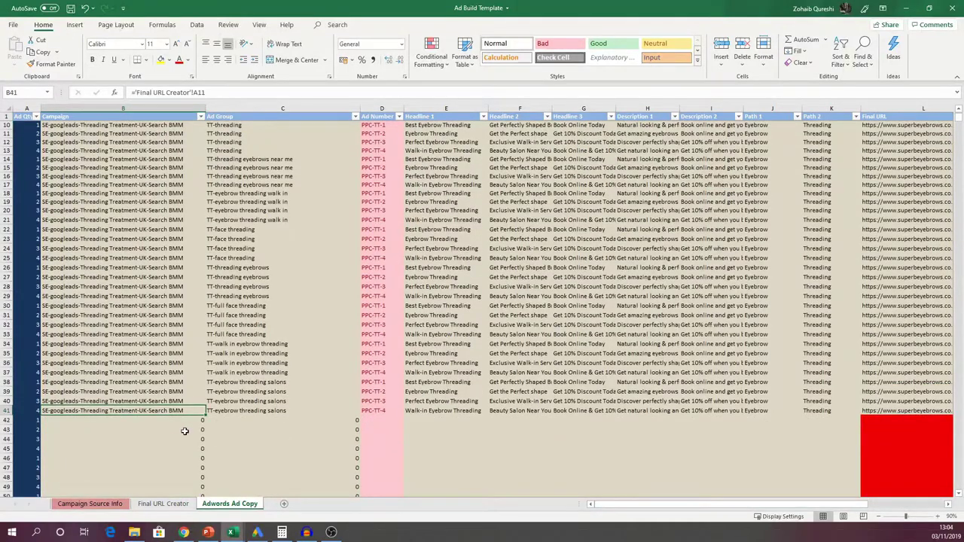
{"action": "key", "text": "ctrl+shift+Up"}
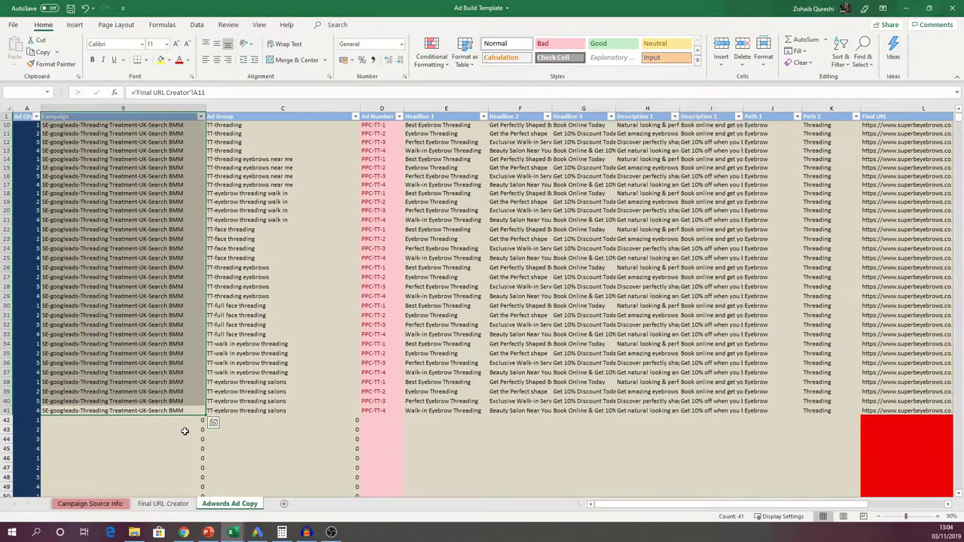
{"action": "key", "text": "ctrl+shift+Right"}
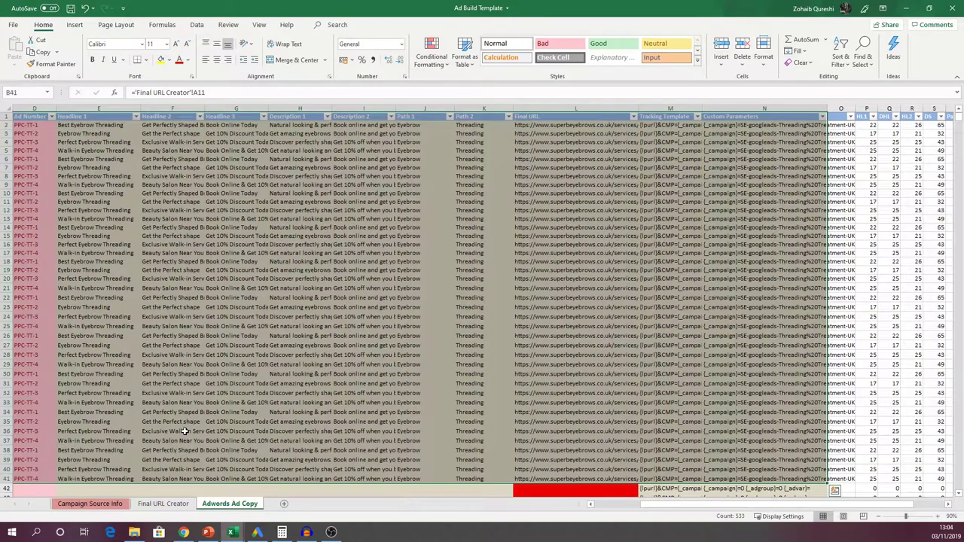
{"action": "key", "text": "ctrl+c"}
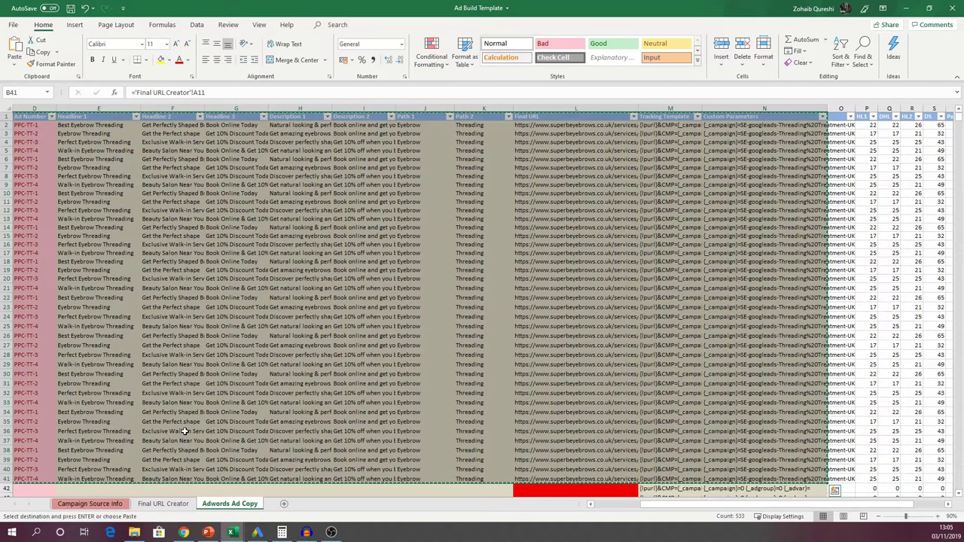
Switch to Google Ads Editor and show the expanded text ads for the whole account.
{"action": "left_click", "coordinate": [260, 533]}
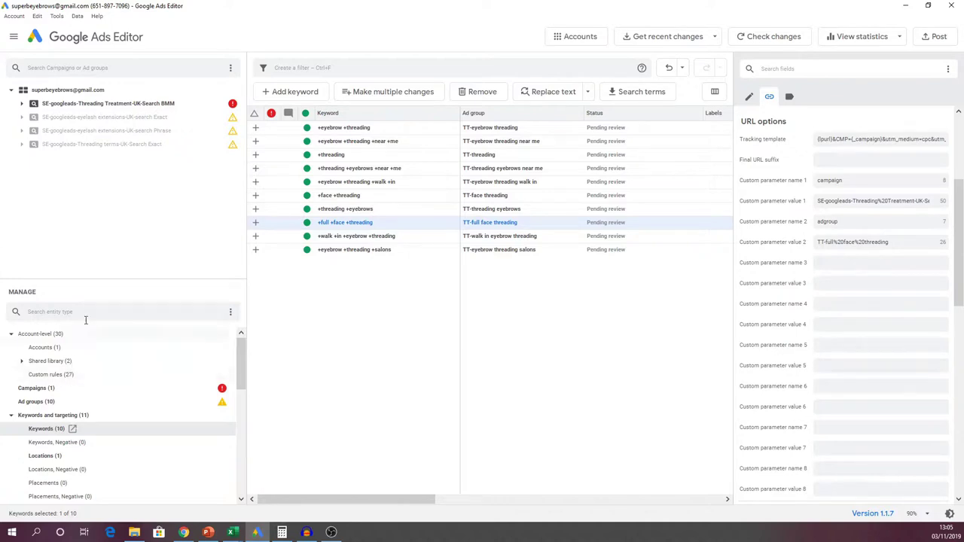
{"action": "left_click", "coordinate": [11, 415]}
{"action": "left_click", "coordinate": [12, 429]}
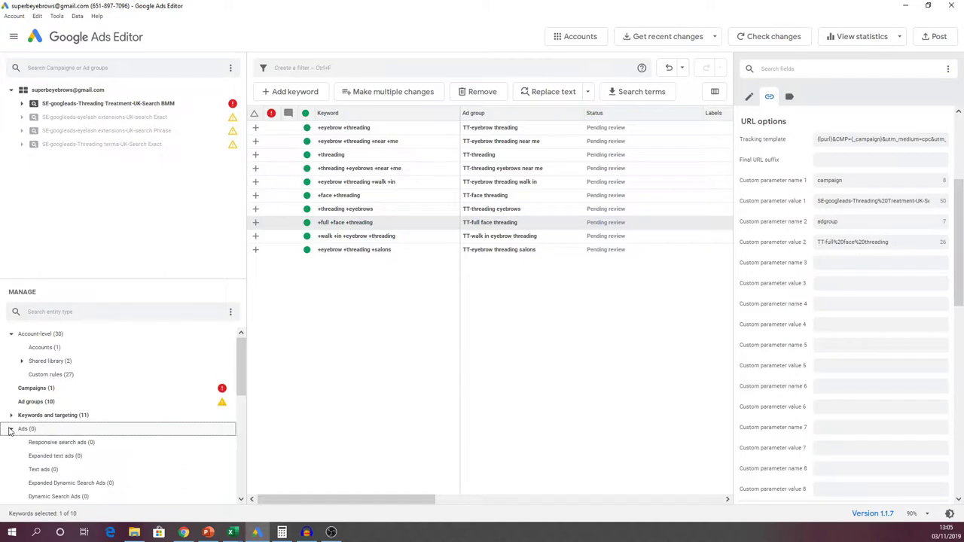
{"action": "left_click", "coordinate": [49, 457]}
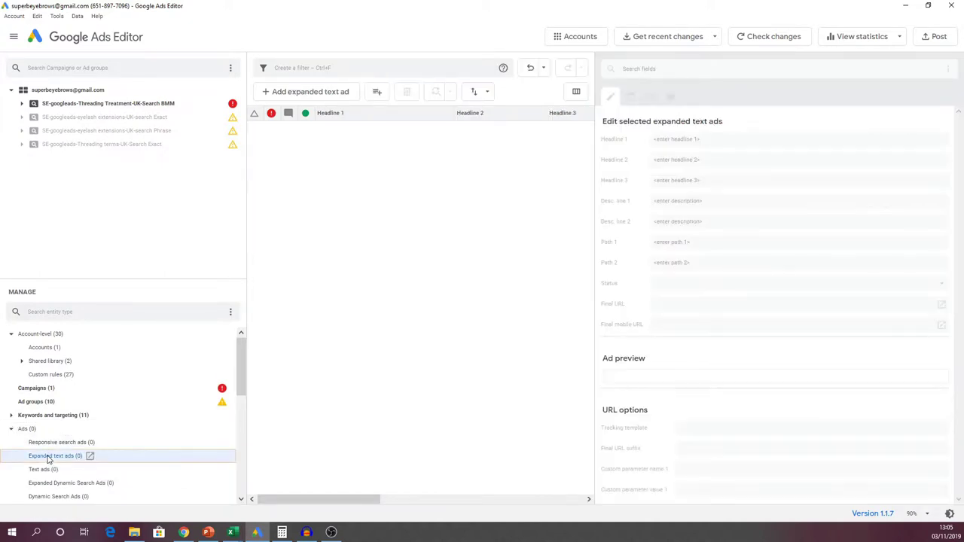
{"action": "left_click", "coordinate": [37, 91]}
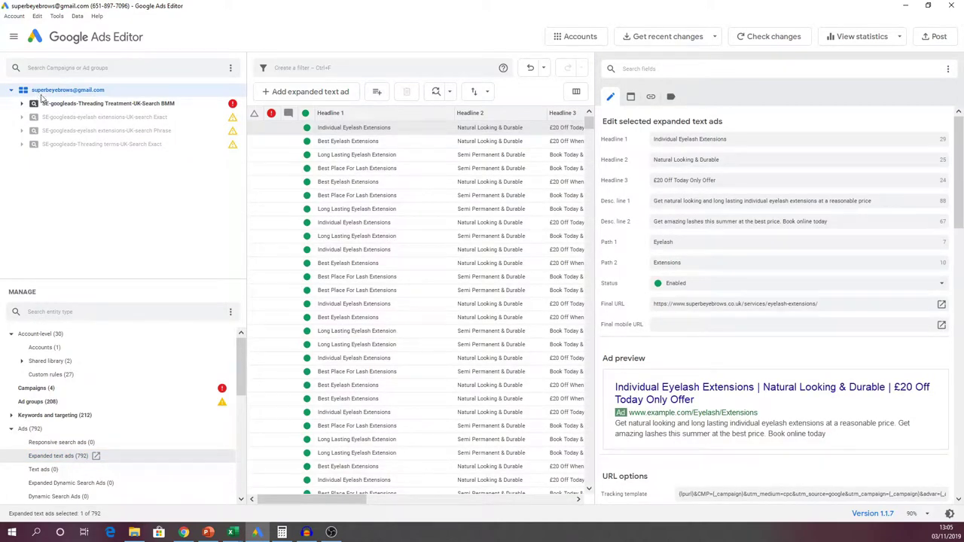
{"action": "left_click", "coordinate": [51, 104]}
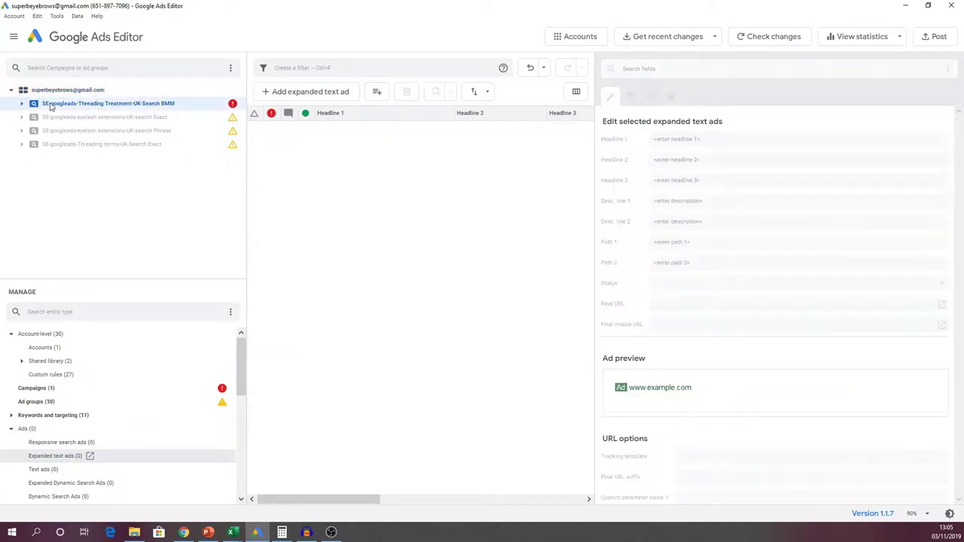
{"action": "left_click", "coordinate": [58, 91]}
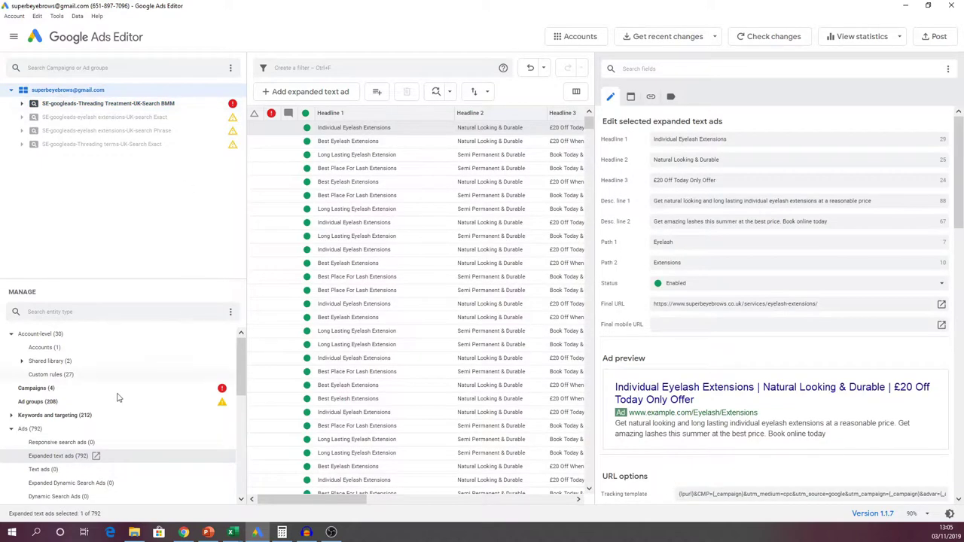
{"action": "scroll", "coordinate": [37, 454], "scroll_direction": "down", "scroll_amount": 3}
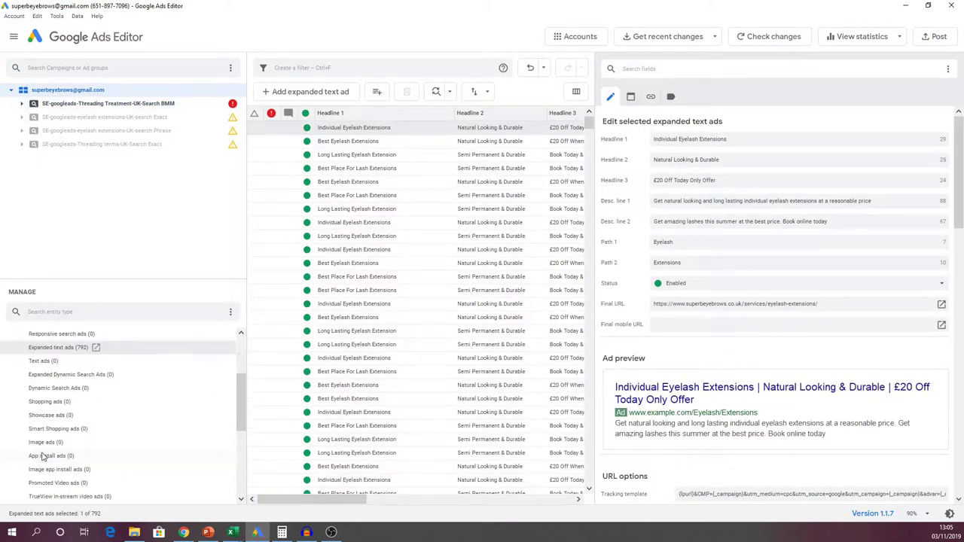
{"action": "scroll", "coordinate": [66, 355], "scroll_direction": "up", "scroll_amount": 3}
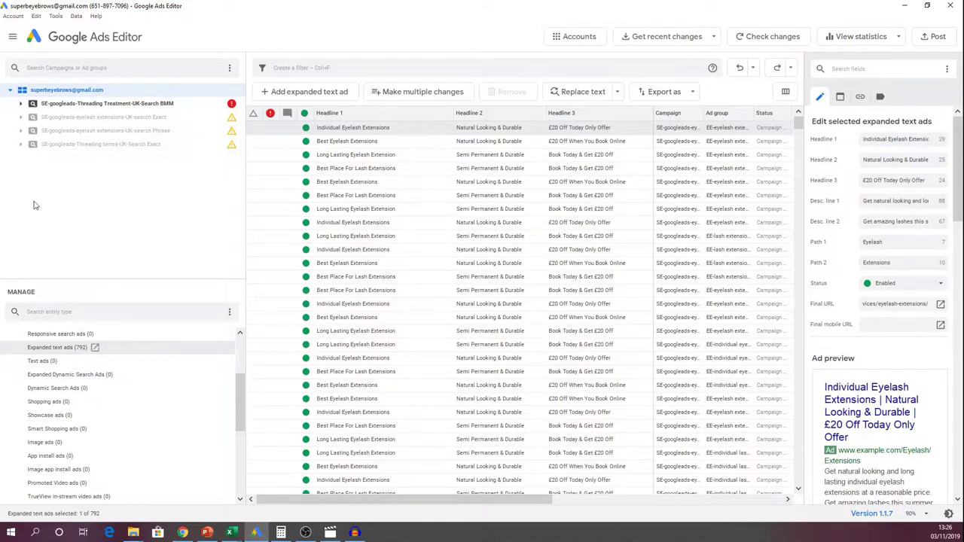
Paste the copied ads into a multiple-changes import for expanded text ads and check the columns through Custom parameters.
{"action": "left_click", "coordinate": [407, 91]}
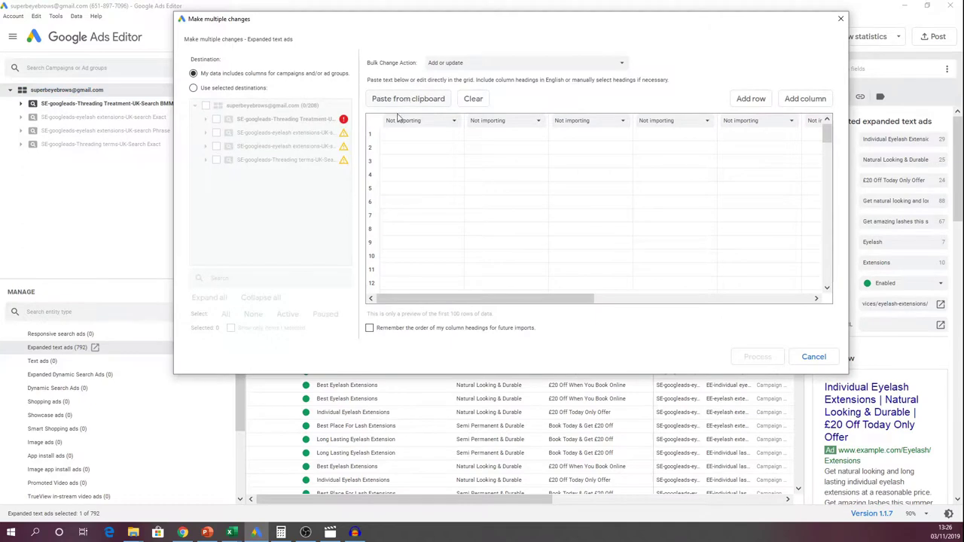
{"action": "left_click", "coordinate": [400, 136]}
{"action": "key", "text": "ctrl+v"}
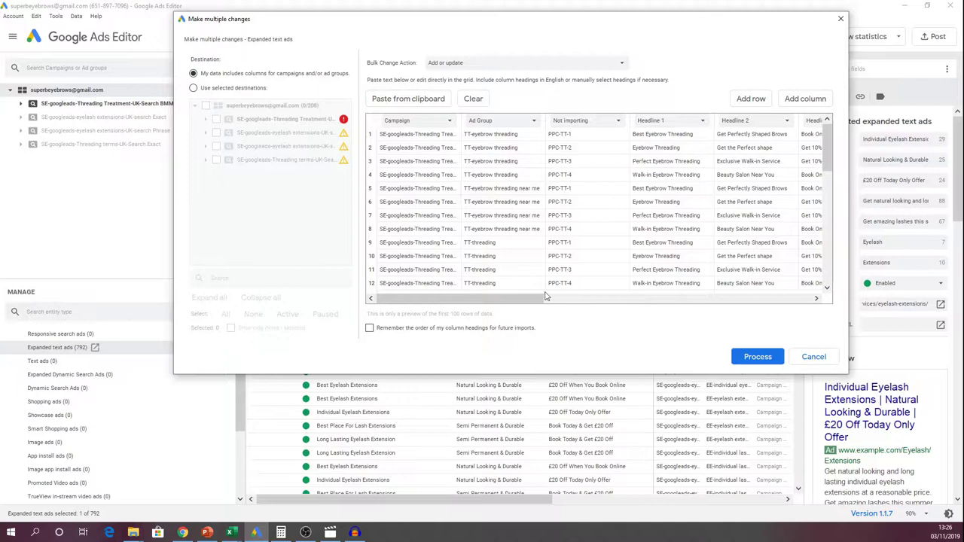
{"action": "left_click_drag", "start_coordinate": [525, 300], "coordinate": [802, 290]}
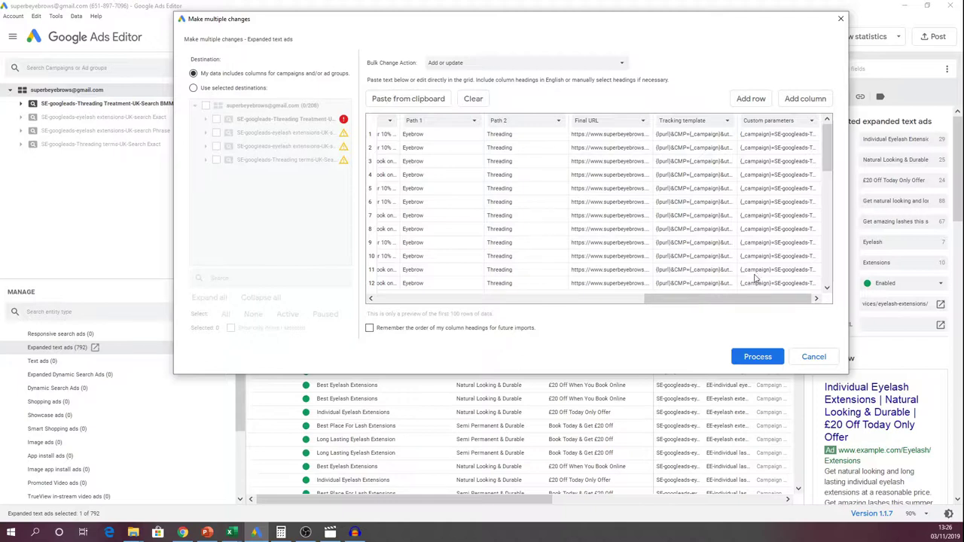
{"action": "left_click_drag", "start_coordinate": [830, 170], "coordinate": [833, 275]}
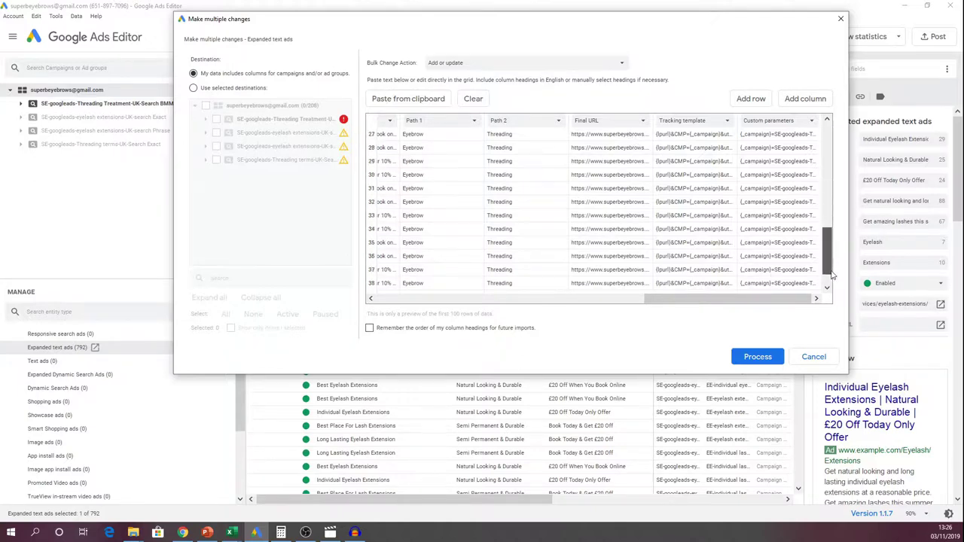
{"action": "scroll", "coordinate": [802, 265], "scroll_direction": "up", "scroll_amount": 9}
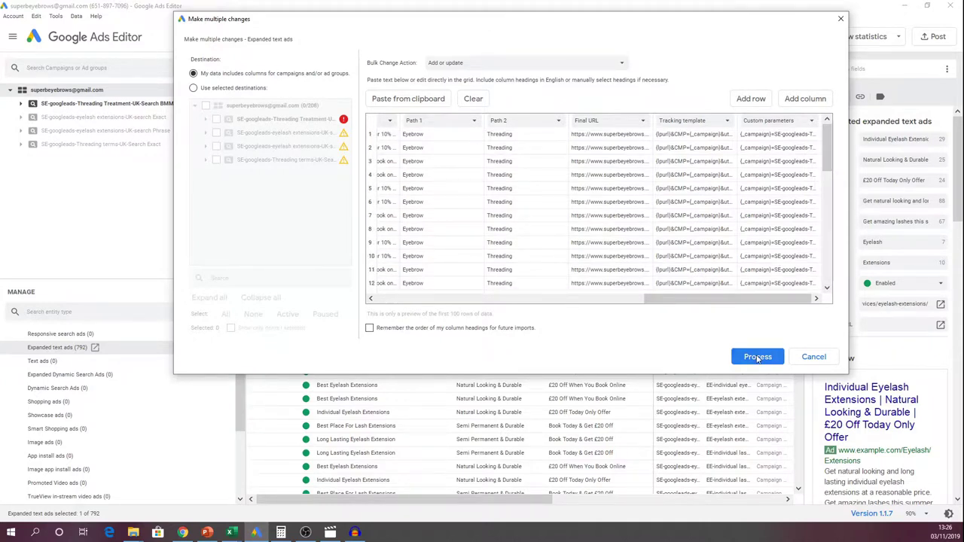
Process the pasted expanded text ads and finish the import to review the changes.
{"action": "left_click", "coordinate": [757, 357]}
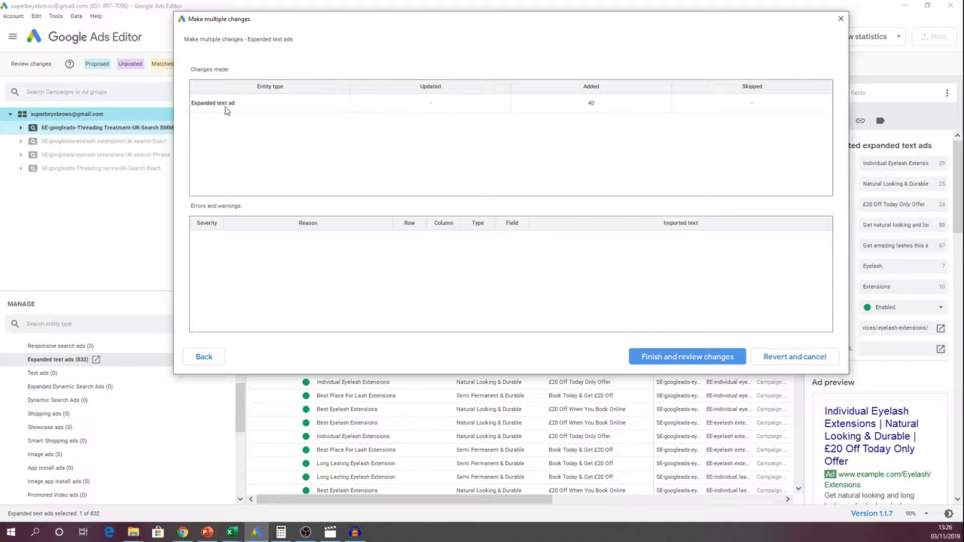
{"action": "left_click", "coordinate": [591, 105]}
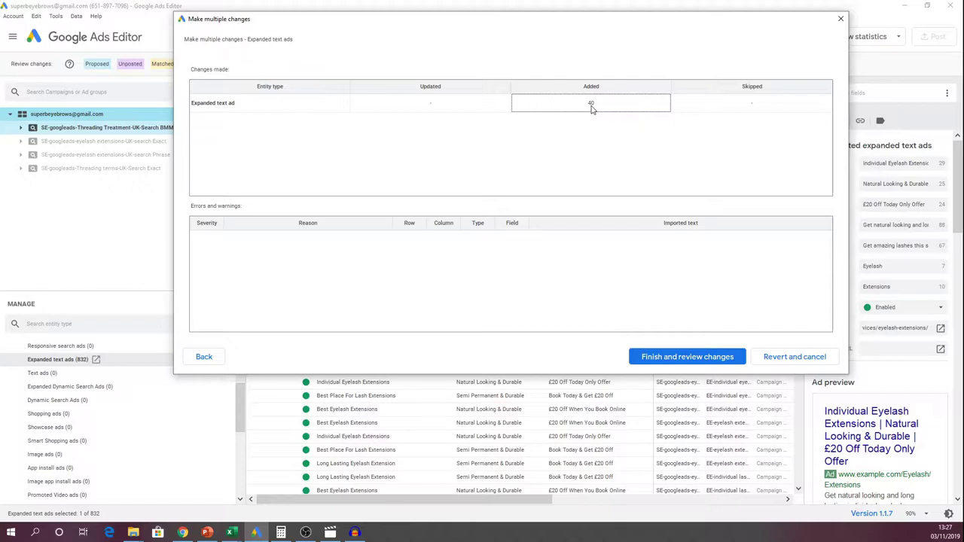
{"action": "left_click", "coordinate": [686, 357]}
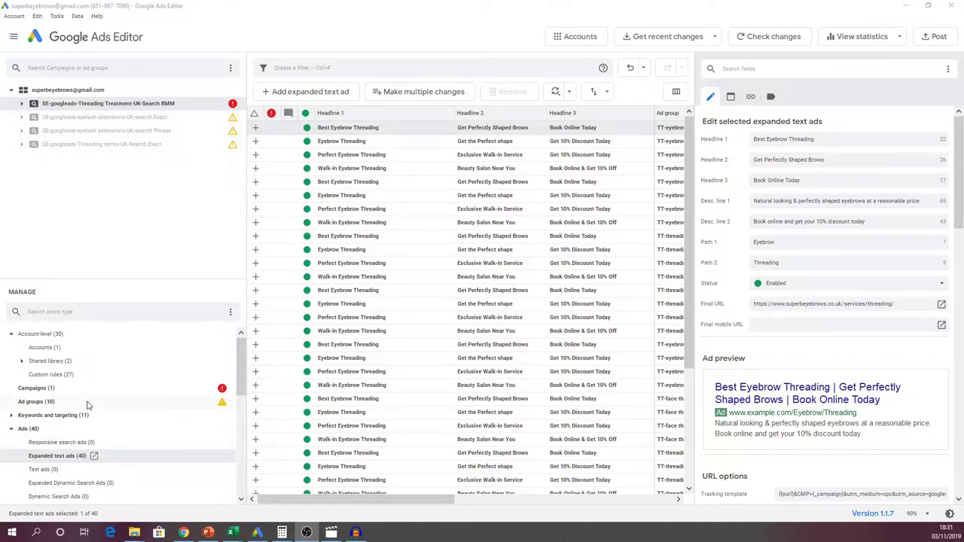
Set the budget of the SE-googleads-Threading Treatment-UK-Search BMM campaign to 10.00 GBP.
{"action": "scroll", "coordinate": [79, 408], "scroll_direction": "down", "scroll_amount": 3}
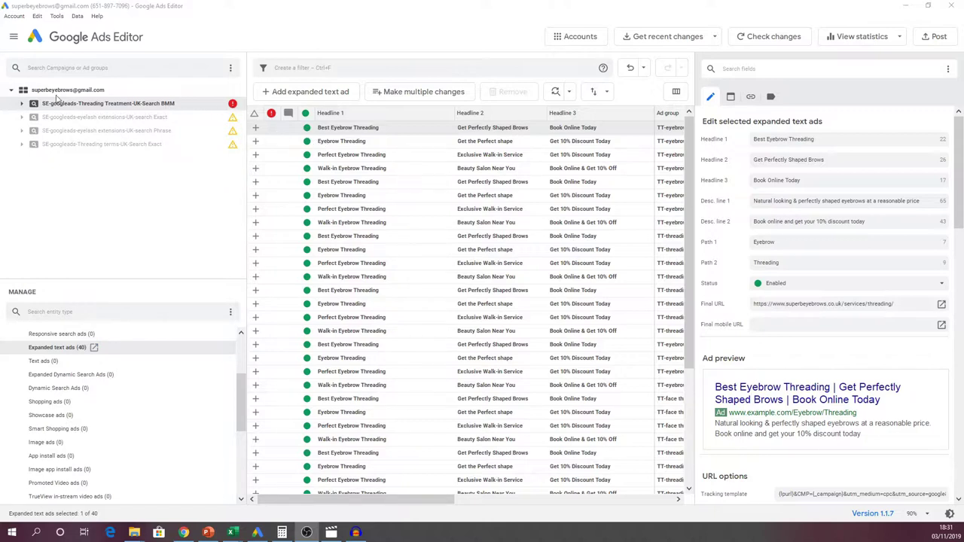
{"action": "left_click", "coordinate": [157, 106]}
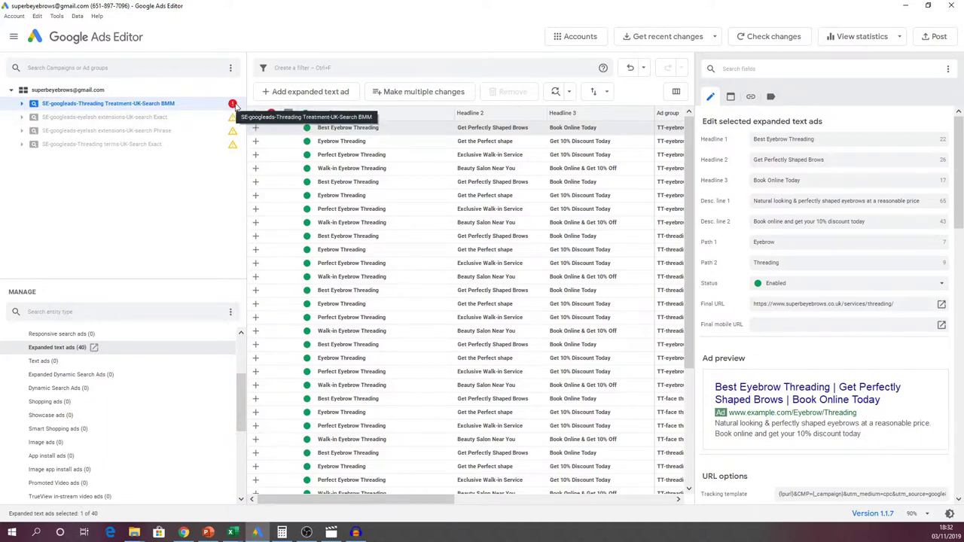
{"action": "scroll", "coordinate": [129, 387], "scroll_direction": "up", "scroll_amount": 3}
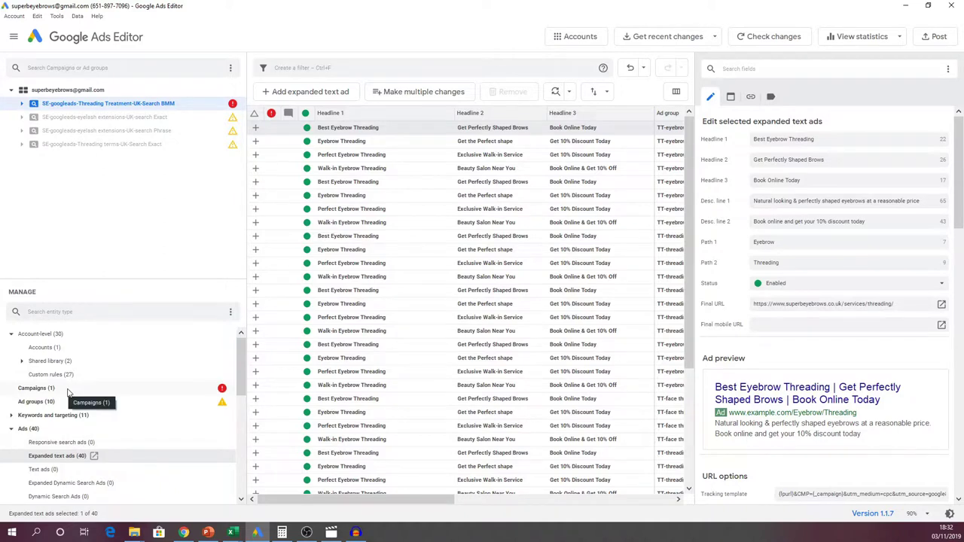
{"action": "left_click", "coordinate": [37, 388]}
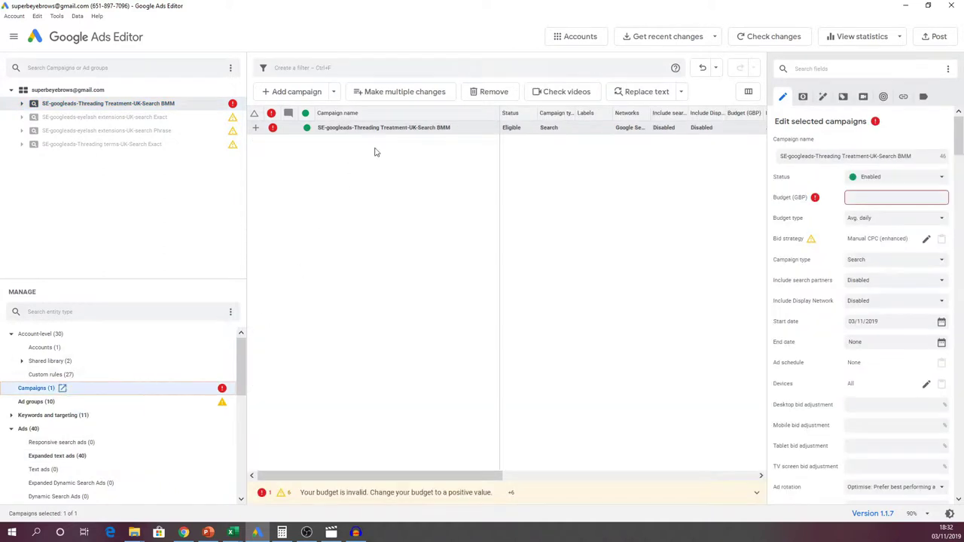
{"action": "left_click", "coordinate": [880, 199]}
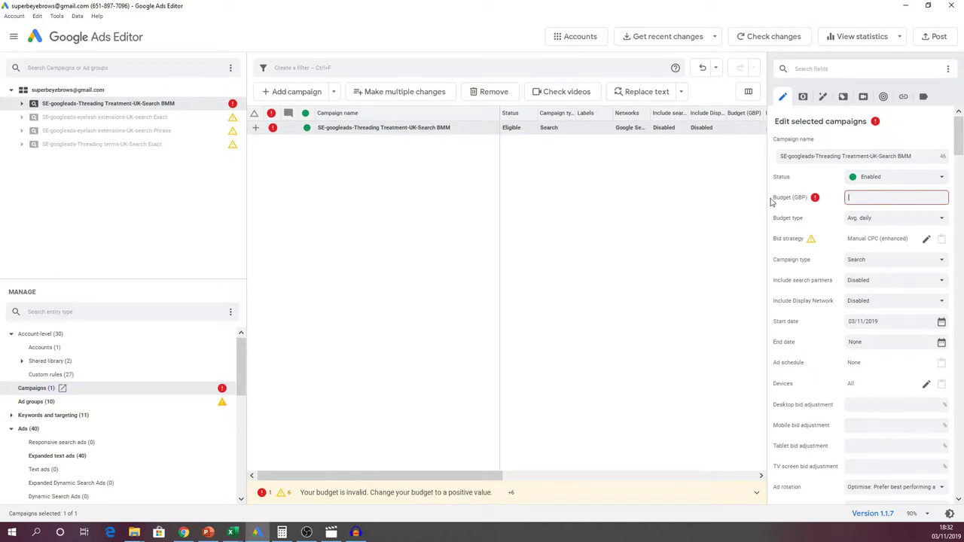
{"action": "type", "text": "10.00"}
{"action": "key", "text": "Tab"}
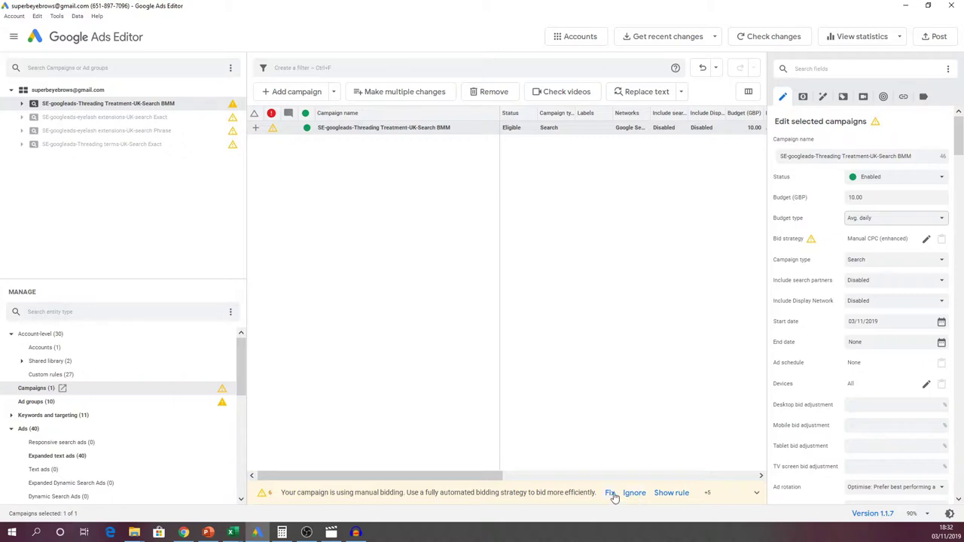
Select the whole account and start posting its pending changes.
{"action": "left_click", "coordinate": [78, 92]}
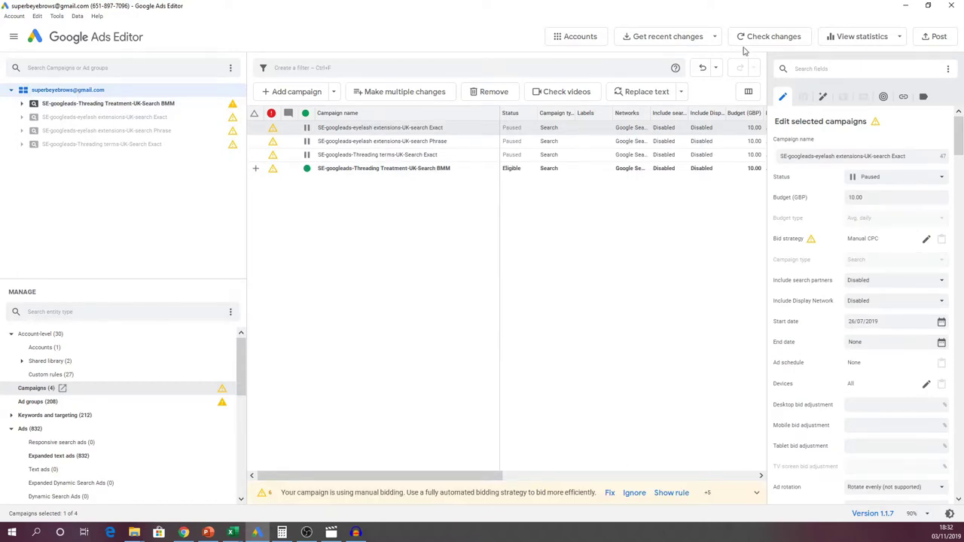
{"action": "left_click", "coordinate": [938, 37]}
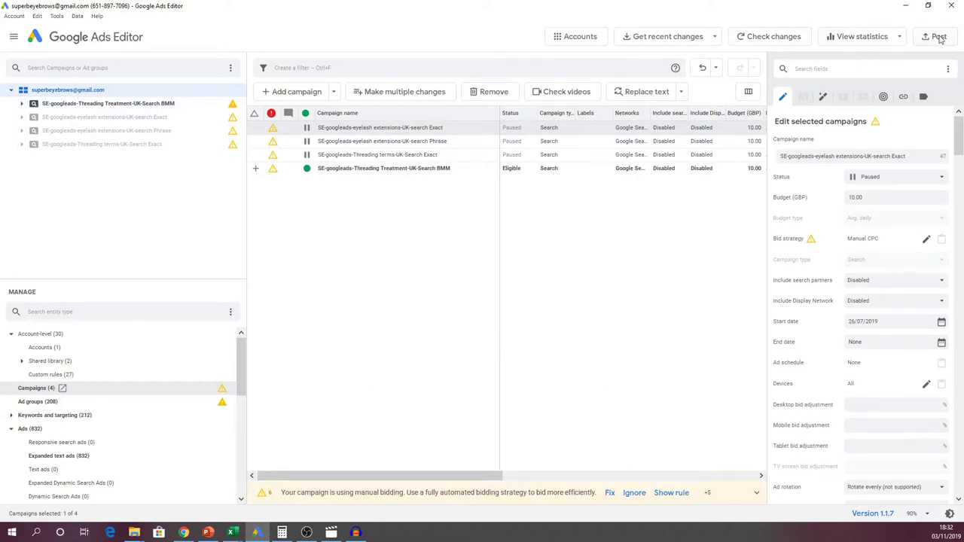